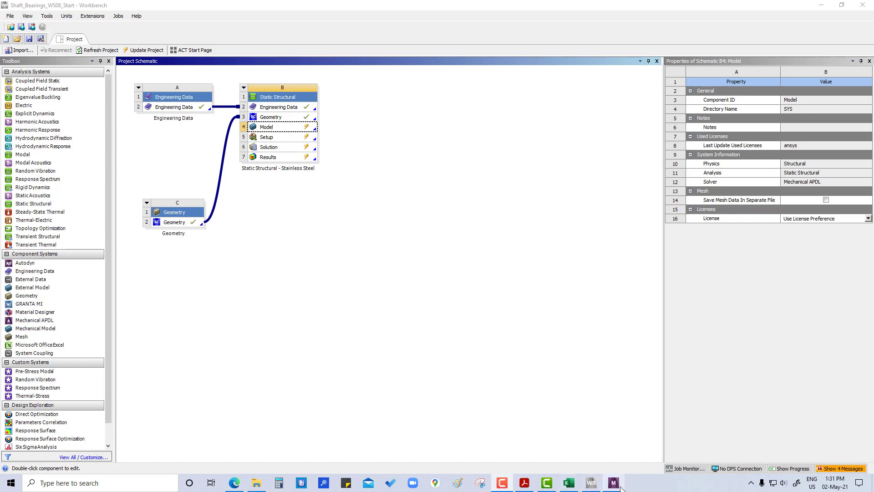
Switch to the Mechanical window and review the model's geometry bodies, coordinate systems, contacts and mesh body sizings in the outline.
{"action": "left_click", "coordinate": [614, 482]}
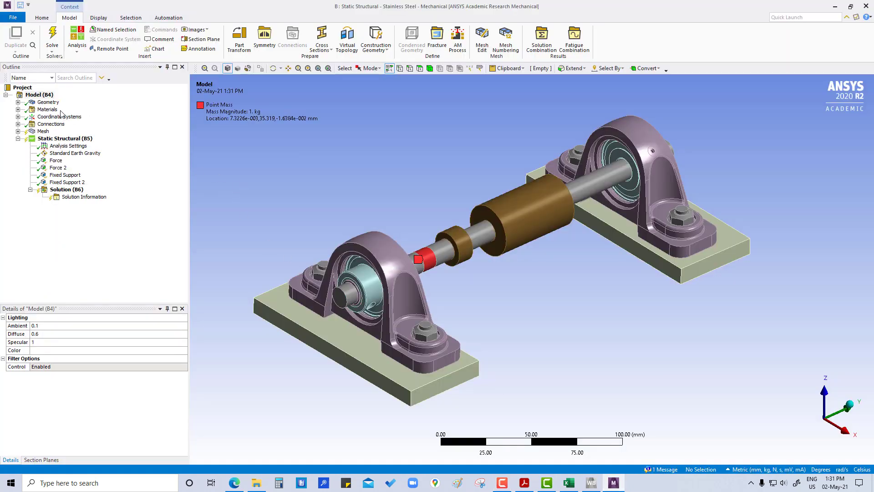
{"action": "left_click", "coordinate": [17, 102]}
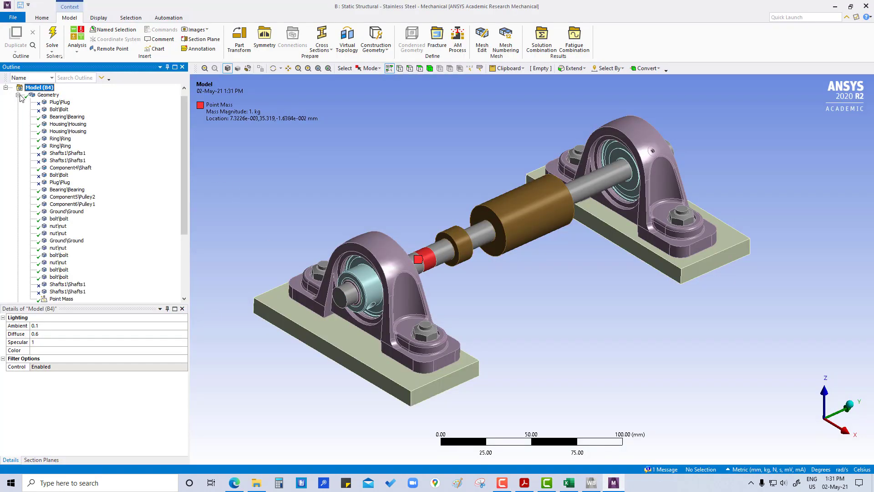
{"action": "left_click", "coordinate": [18, 95]}
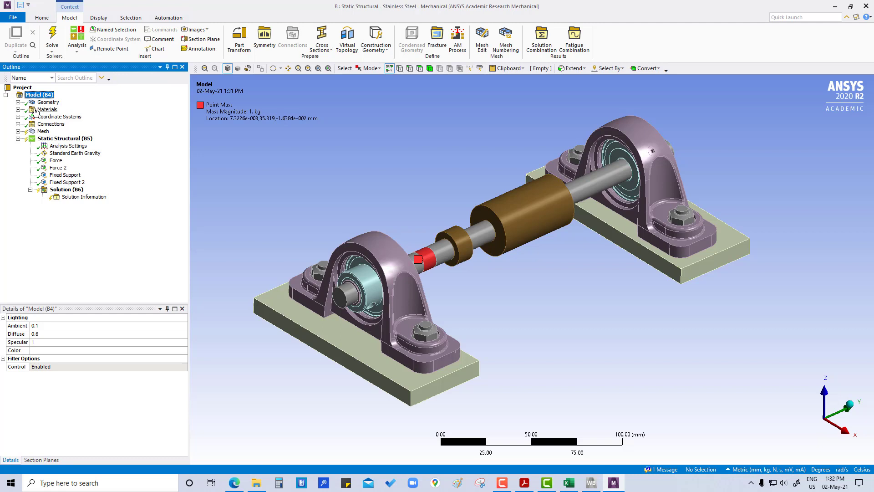
{"action": "left_click", "coordinate": [18, 117]}
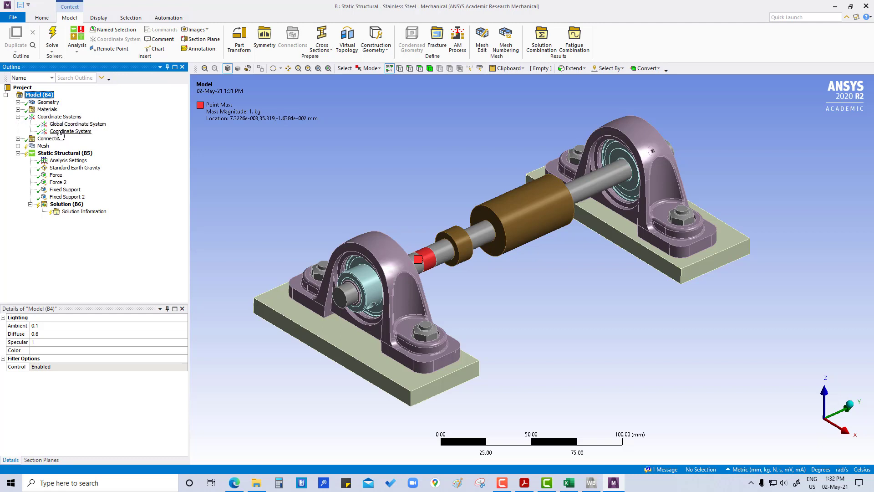
{"action": "left_click", "coordinate": [18, 117]}
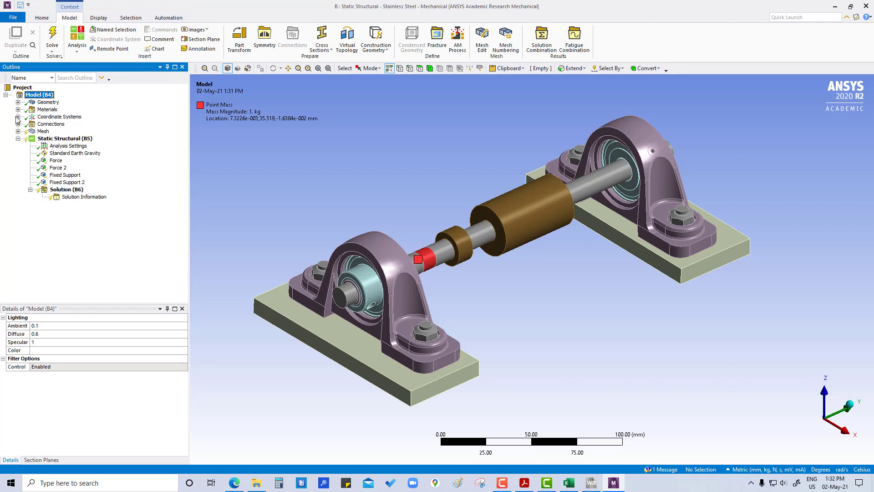
{"action": "left_click", "coordinate": [19, 124]}
{"action": "left_click", "coordinate": [30, 131]}
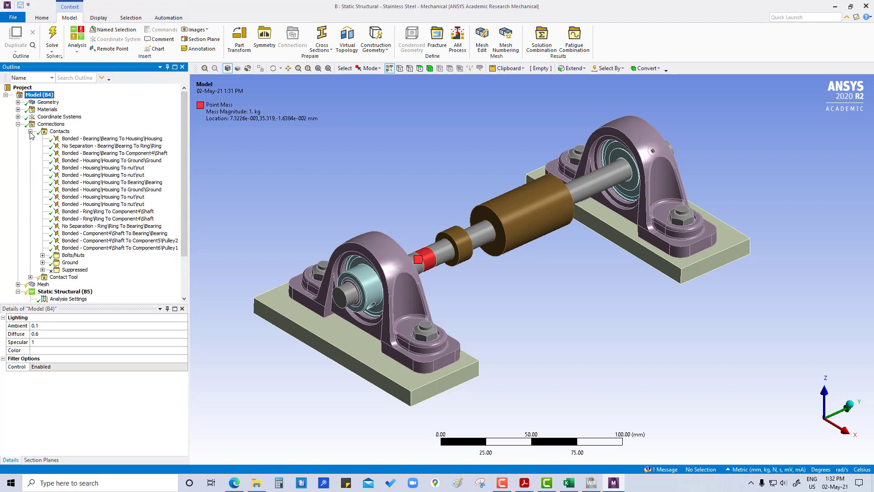
{"action": "left_click", "coordinate": [30, 132]}
{"action": "left_click", "coordinate": [18, 124]}
{"action": "left_click", "coordinate": [18, 131]}
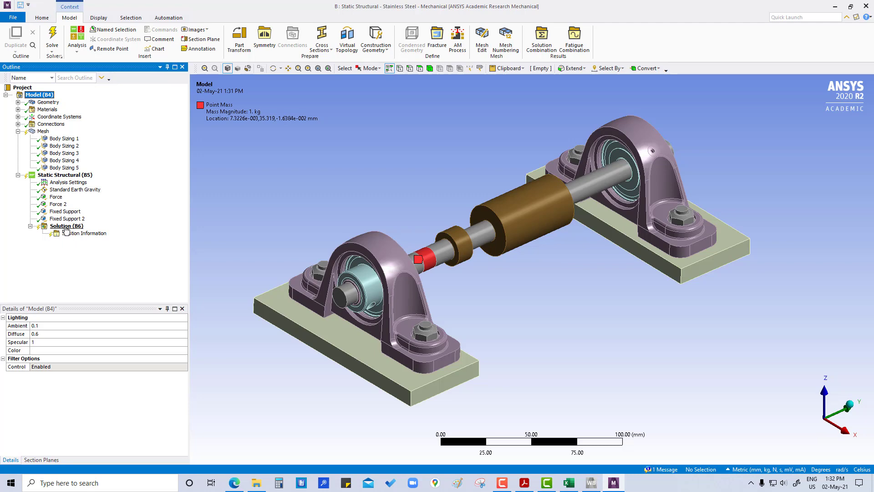
Solve the Static Structural analysis of the shaft and bearing assembly.
{"action": "right_click", "coordinate": [82, 177]}
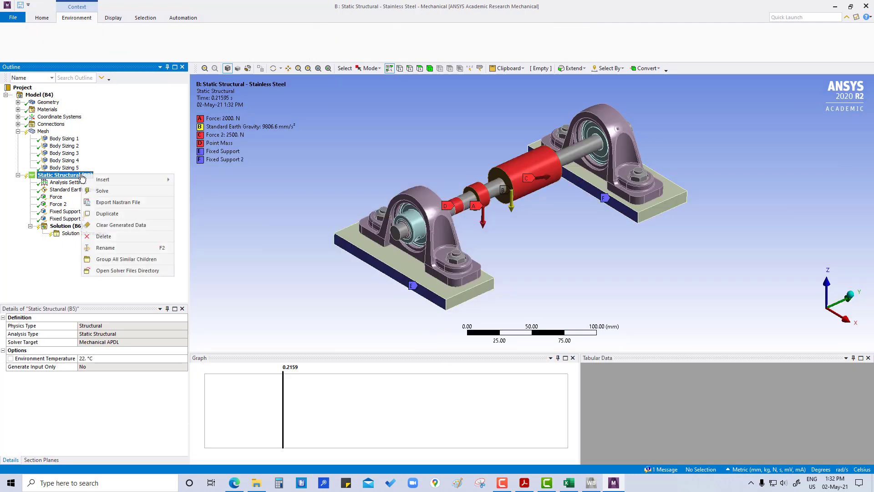
{"action": "left_click", "coordinate": [103, 191]}
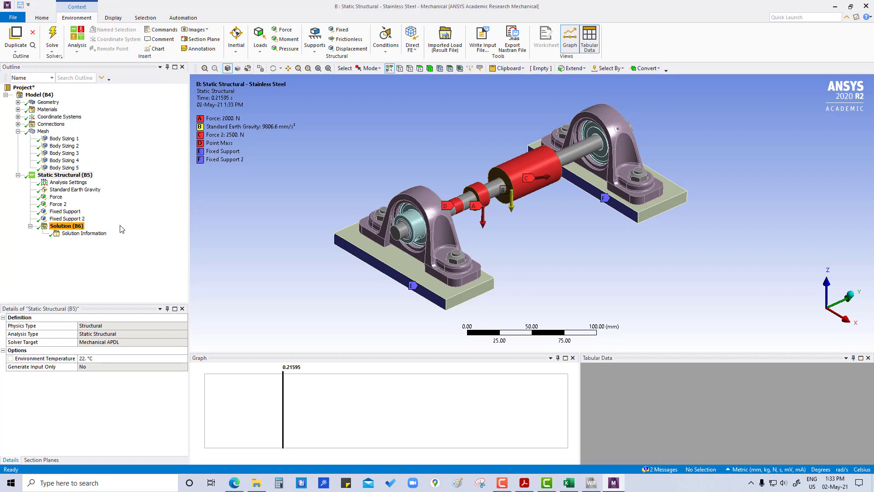
Insert a Total Deformation result and an Equivalent (von-Mises) Stress result for all bodies under the Solution.
{"action": "right_click", "coordinate": [61, 227]}
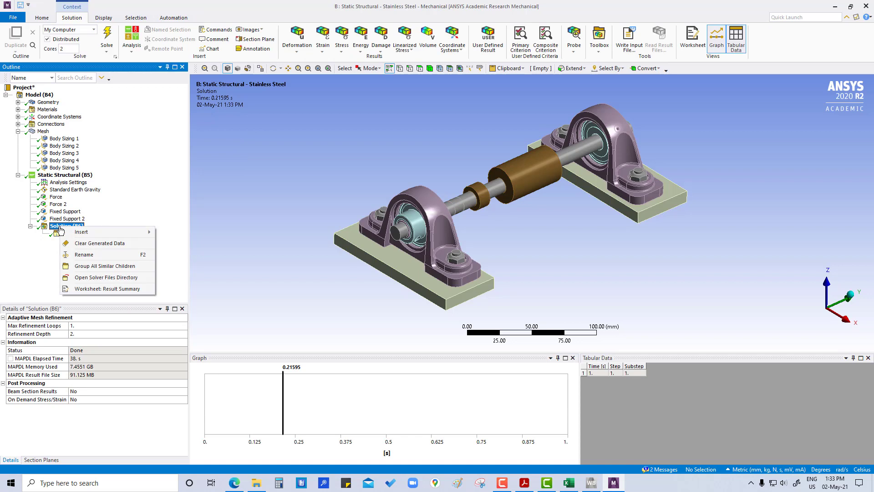
{"action": "mouse_move", "coordinate": [80, 231]}
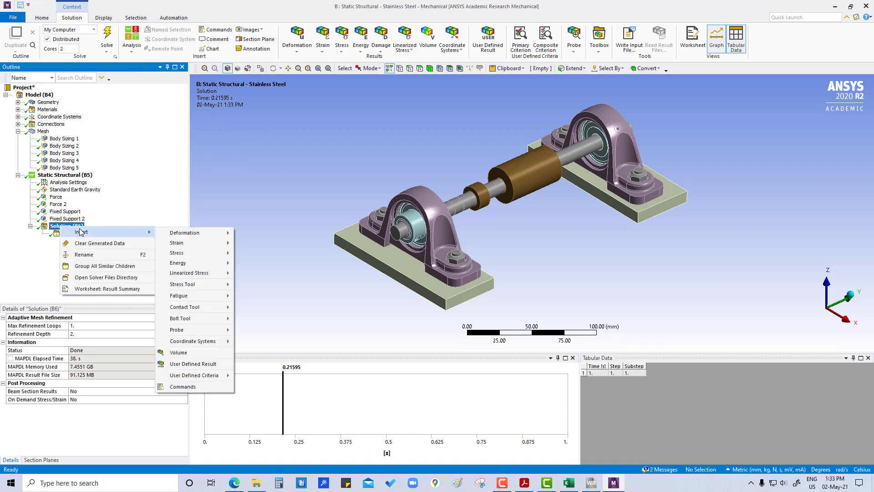
{"action": "mouse_move", "coordinate": [189, 236]}
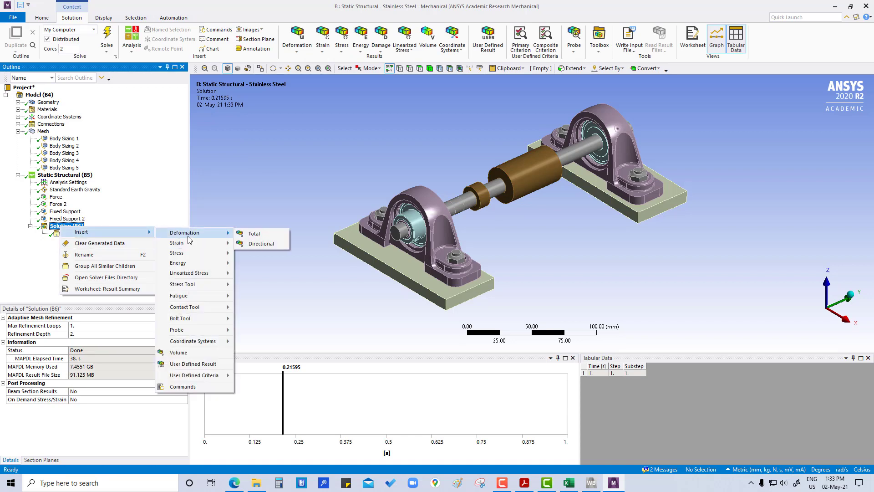
{"action": "left_click", "coordinate": [251, 234]}
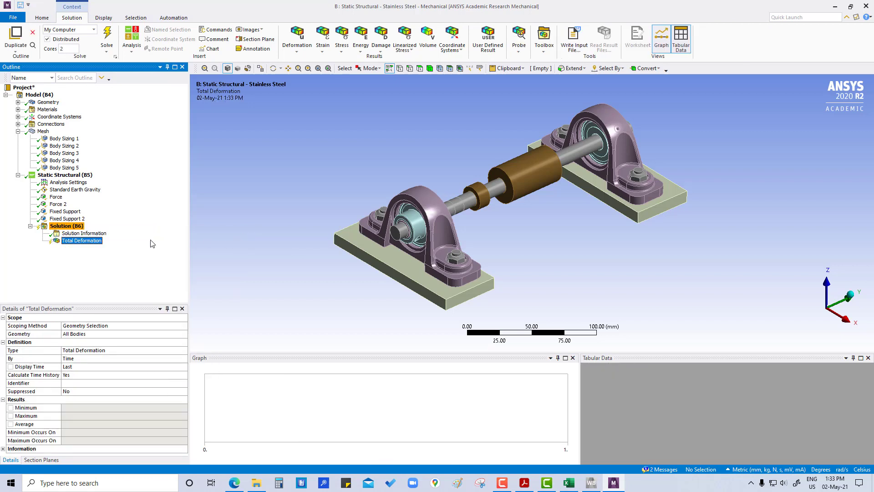
{"action": "right_click", "coordinate": [68, 229]}
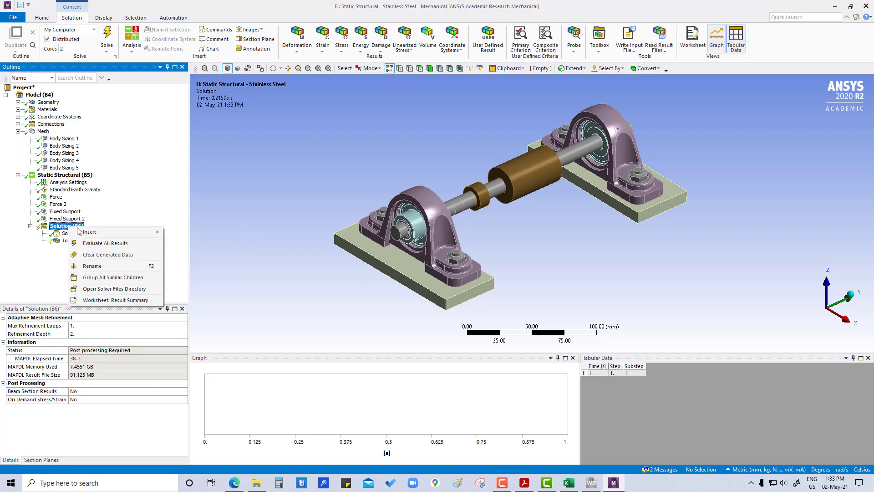
{"action": "mouse_move", "coordinate": [93, 232]}
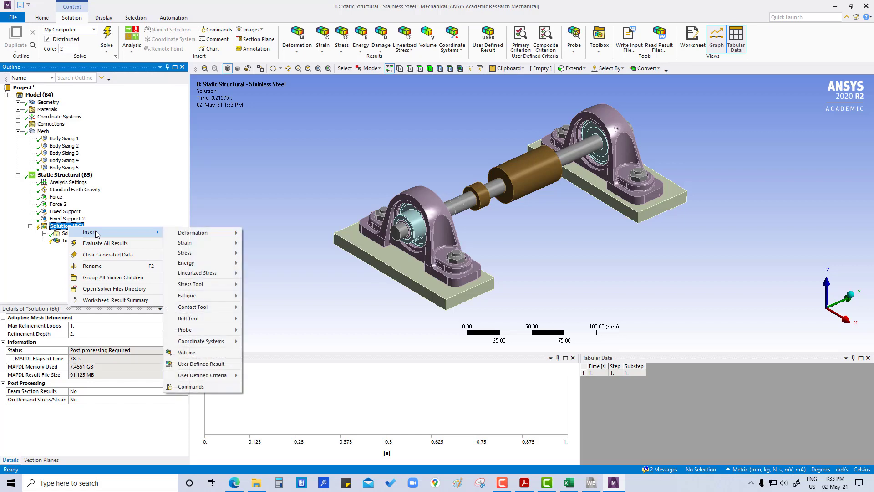
{"action": "mouse_move", "coordinate": [191, 255]}
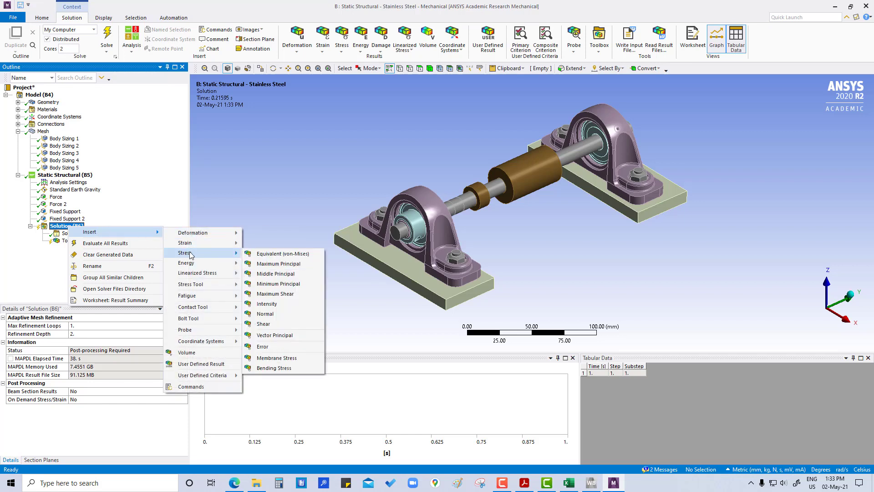
{"action": "left_click", "coordinate": [279, 255]}
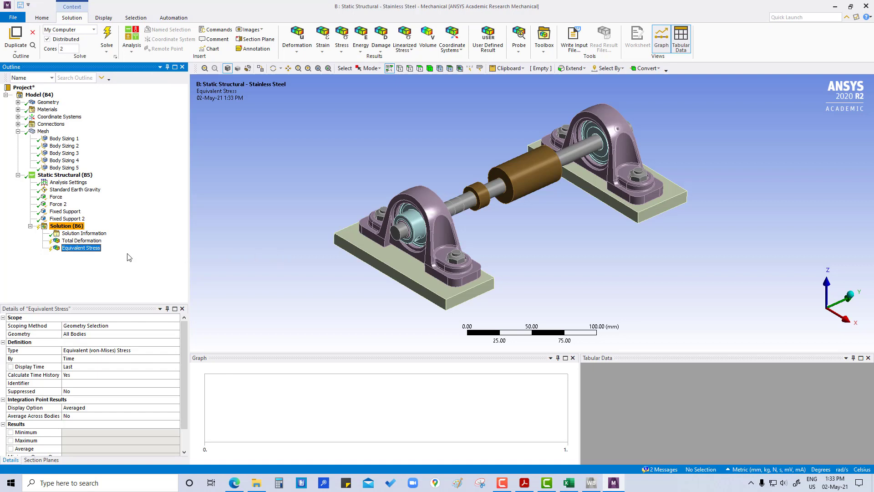
Evaluate all results and display the Total Deformation and Equivalent Stress contour plots.
{"action": "right_click", "coordinate": [62, 226]}
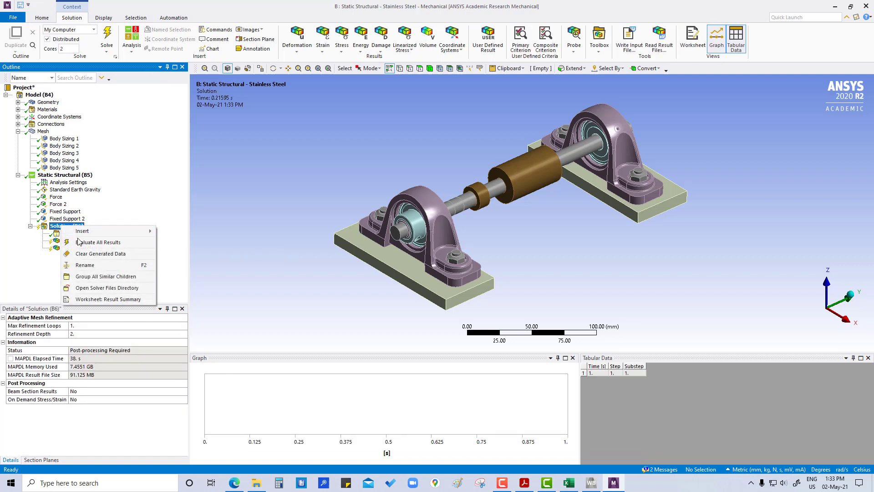
{"action": "left_click", "coordinate": [89, 242]}
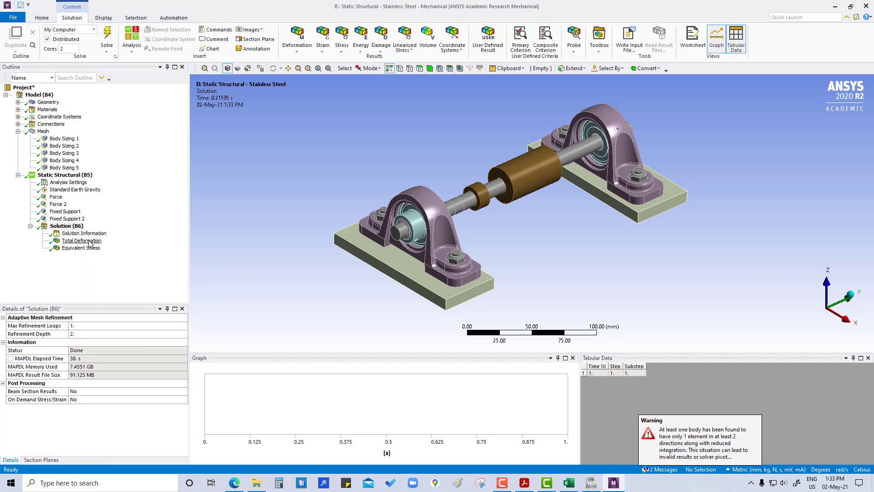
{"action": "left_click", "coordinate": [83, 240]}
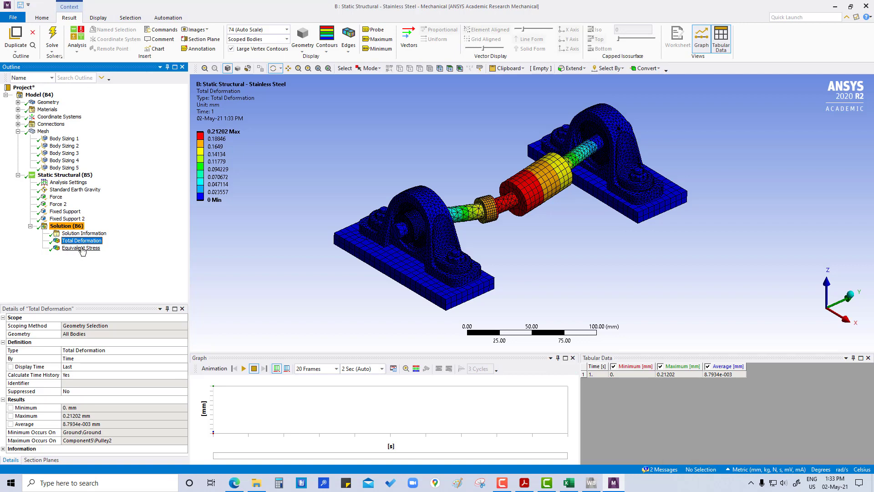
{"action": "left_click", "coordinate": [82, 248]}
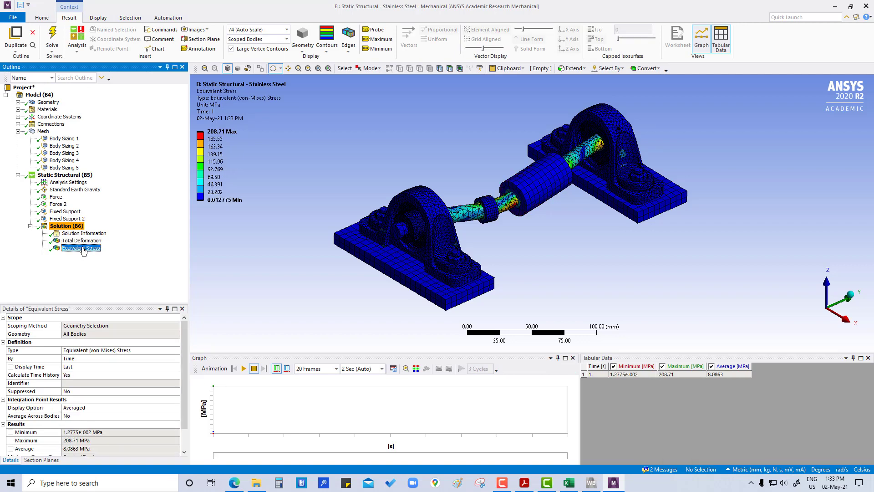
Rename the Total Deformation and Equivalent Stress results together based on their definitions.
{"action": "left_click", "coordinate": [83, 240]}
{"action": "right_click", "coordinate": [85, 243]}
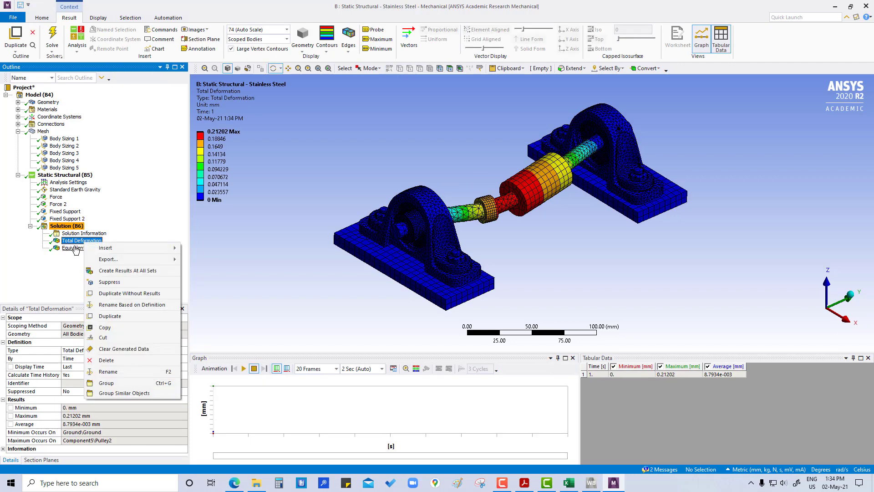
{"action": "left_click", "coordinate": [76, 249], "text": "ctrl"}
{"action": "right_click", "coordinate": [76, 250]}
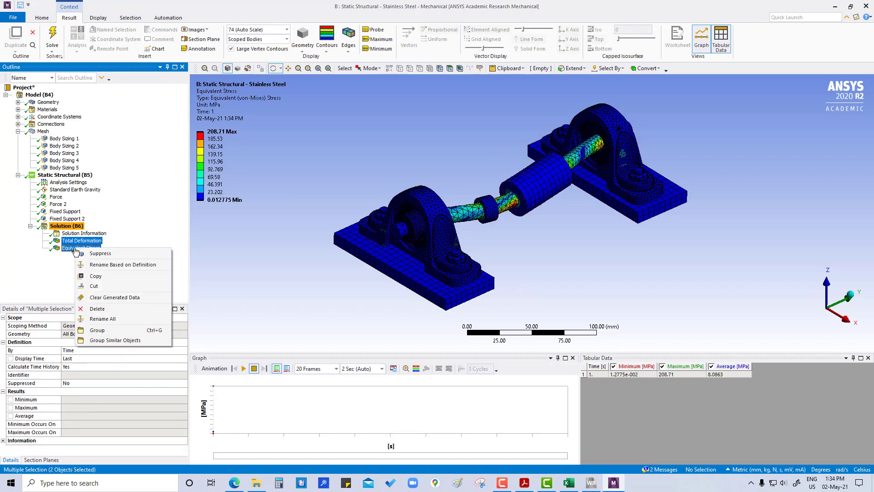
{"action": "left_click", "coordinate": [116, 265]}
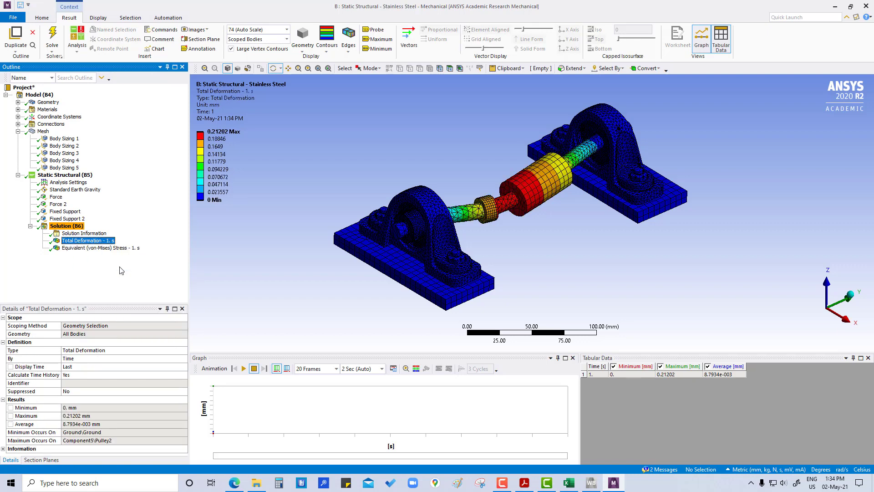
Play the animation of the total deformation result with 20 frames over 2 seconds, and end it.
{"action": "left_click", "coordinate": [230, 251]}
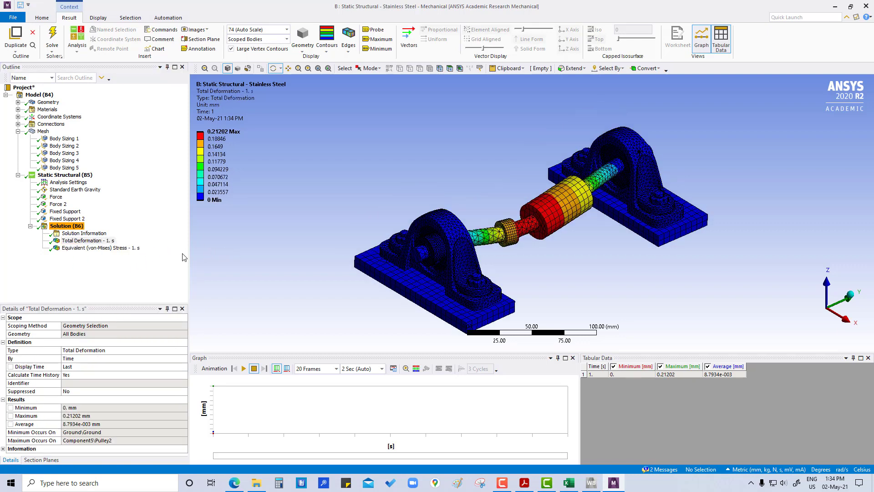
{"action": "left_click", "coordinate": [102, 242]}
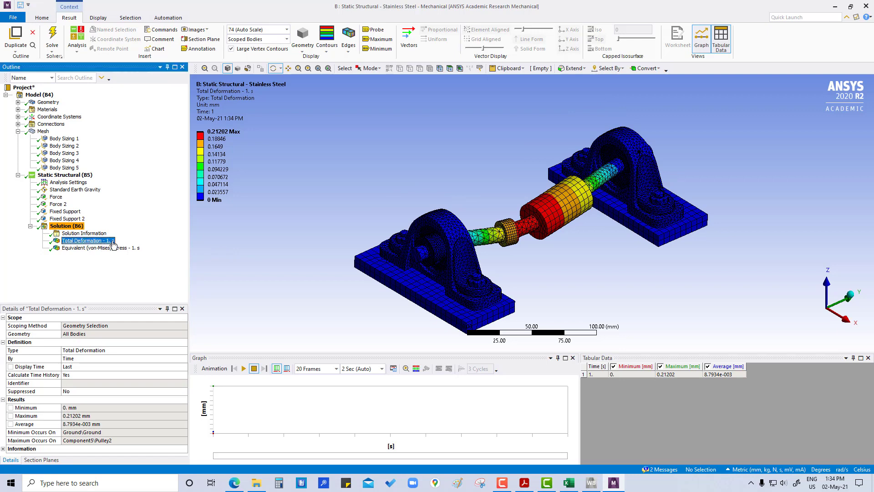
{"action": "left_click", "coordinate": [244, 368]}
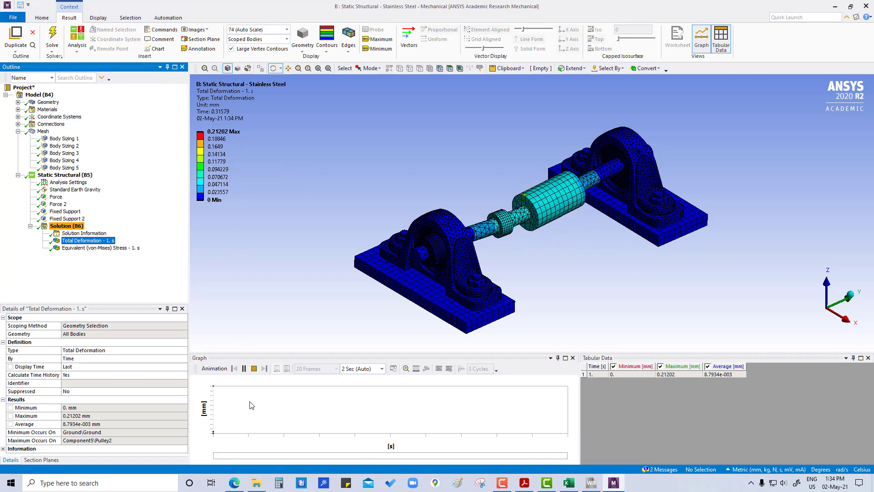
{"action": "left_click", "coordinate": [243, 369]}
{"action": "left_click", "coordinate": [88, 240]}
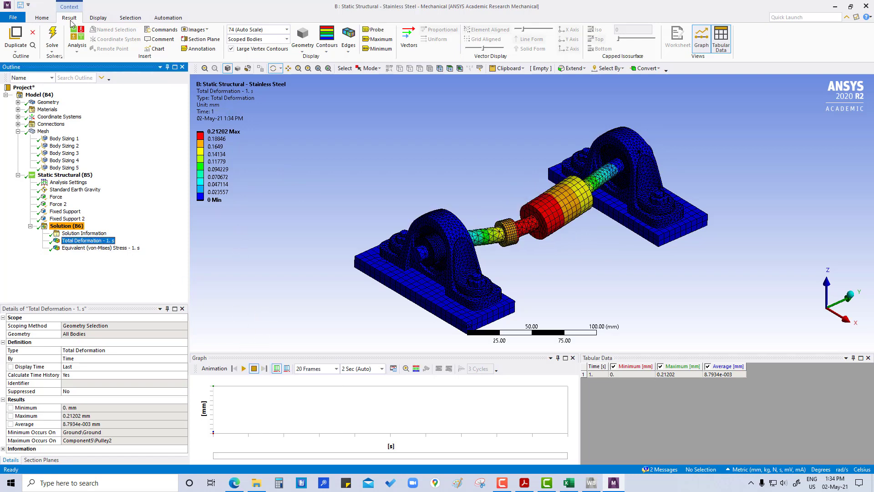
Label the maximum and minimum values on the total deformation plot and inspect the maximum's location up close.
{"action": "left_click", "coordinate": [377, 40]}
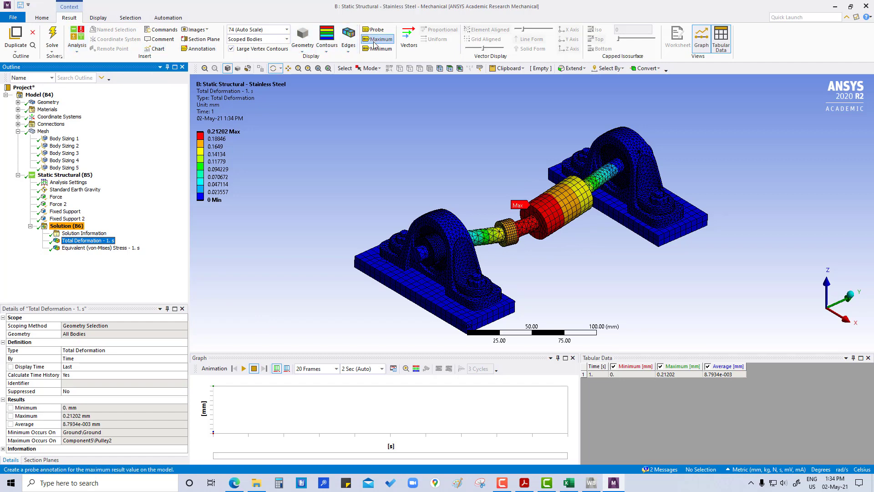
{"action": "left_click", "coordinate": [379, 49]}
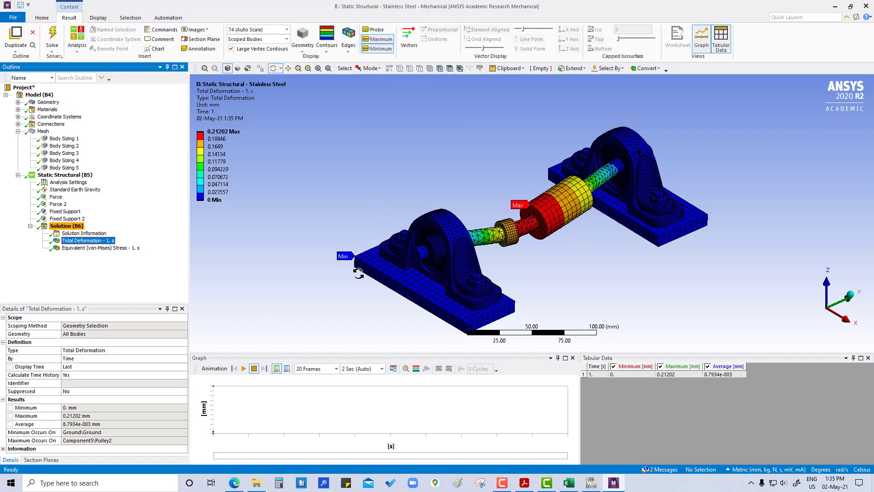
{"action": "scroll", "coordinate": [535, 204], "scroll_direction": "up", "scroll_amount": 8}
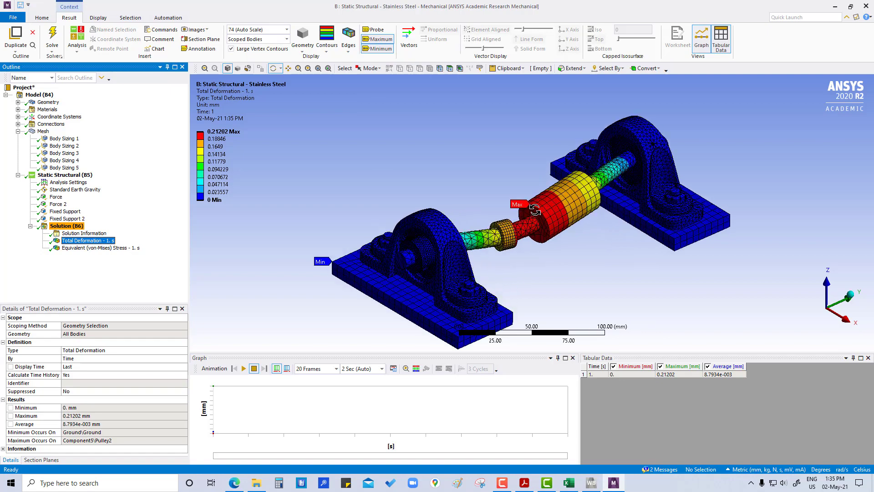
{"action": "scroll", "coordinate": [528, 198], "scroll_direction": "down", "scroll_amount": 7}
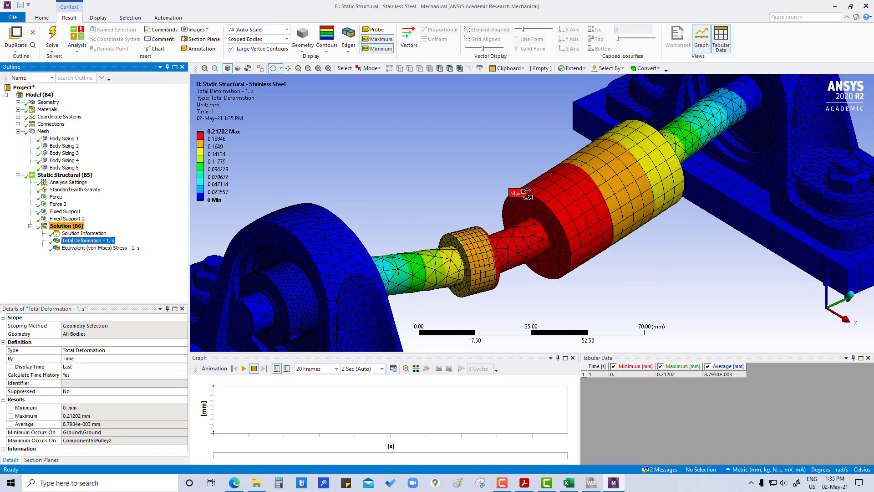
{"action": "scroll", "coordinate": [527, 193], "scroll_direction": "down", "scroll_amount": 1}
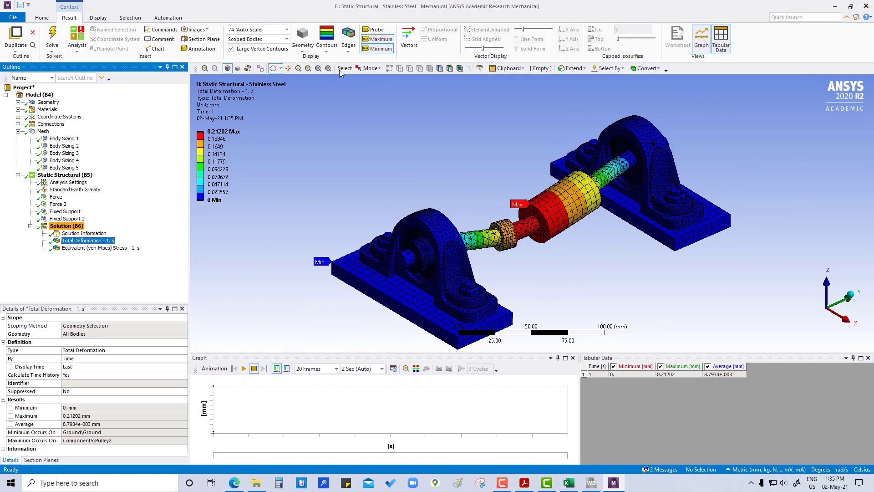
Set the edge display of the total deformation plot to show the undeformed wireframe.
{"action": "left_click", "coordinate": [350, 55]}
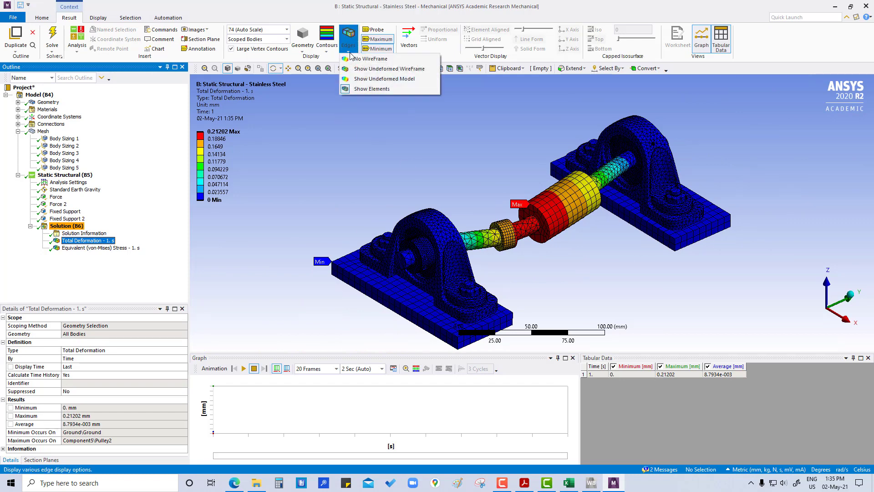
{"action": "left_click", "coordinate": [361, 69]}
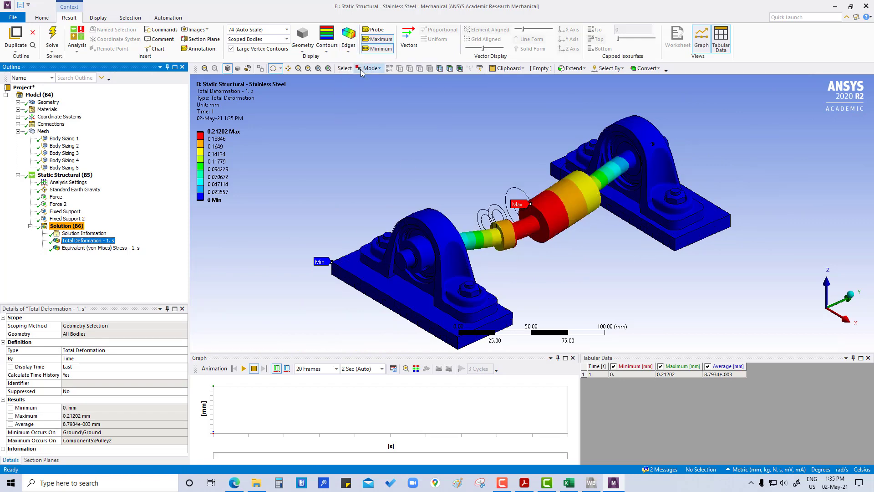
Overlay the translucent undeformed model on the total deformation plot and inspect it against the deformed shape.
{"action": "left_click", "coordinate": [348, 55]}
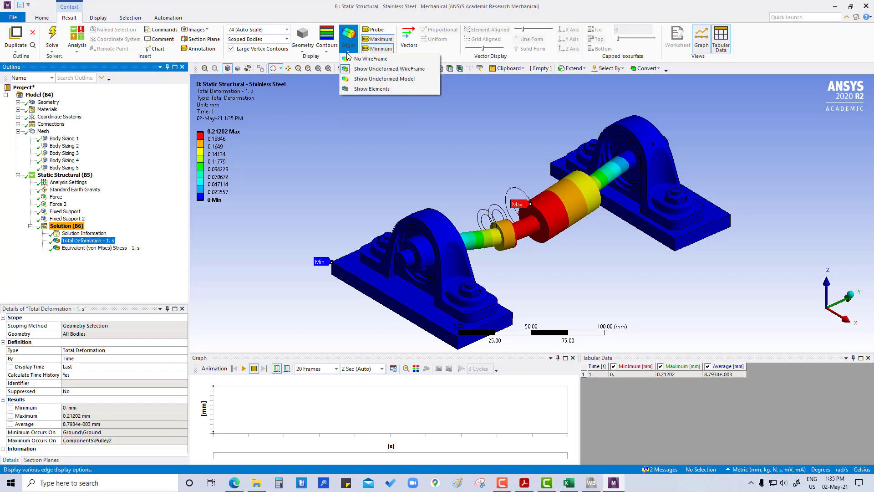
{"action": "left_click", "coordinate": [360, 79]}
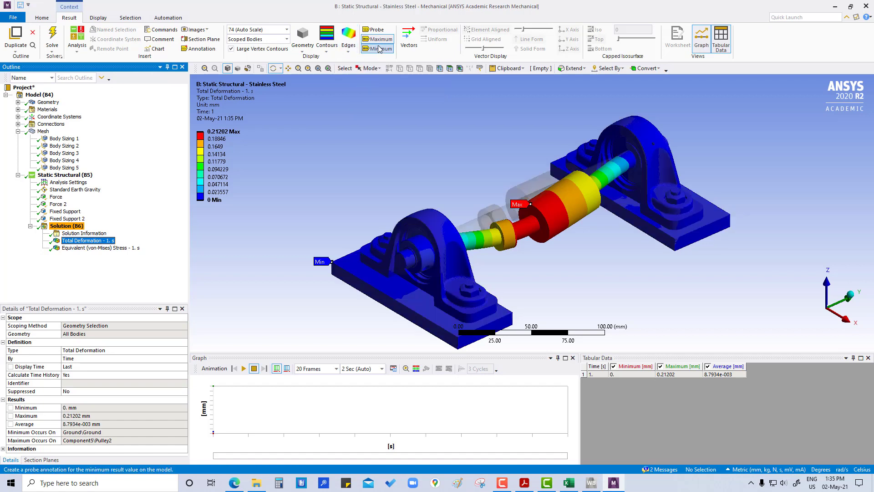
{"action": "left_click", "coordinate": [349, 50]}
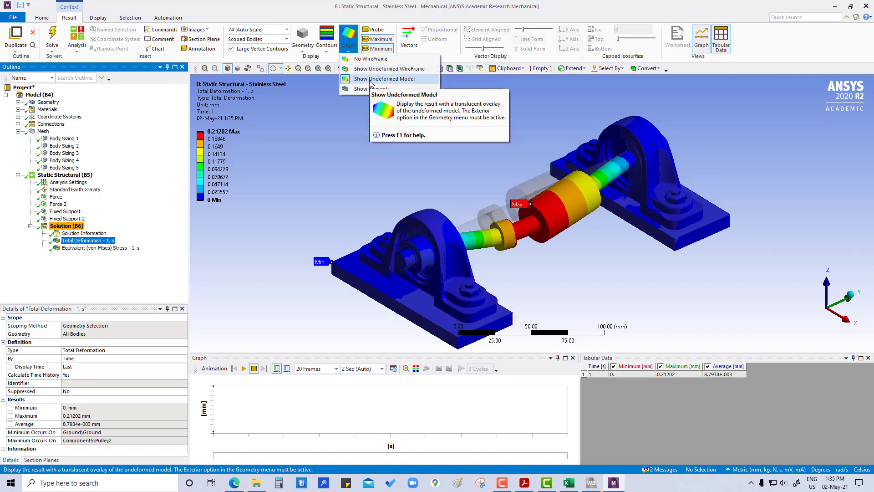
{"action": "left_click", "coordinate": [366, 81]}
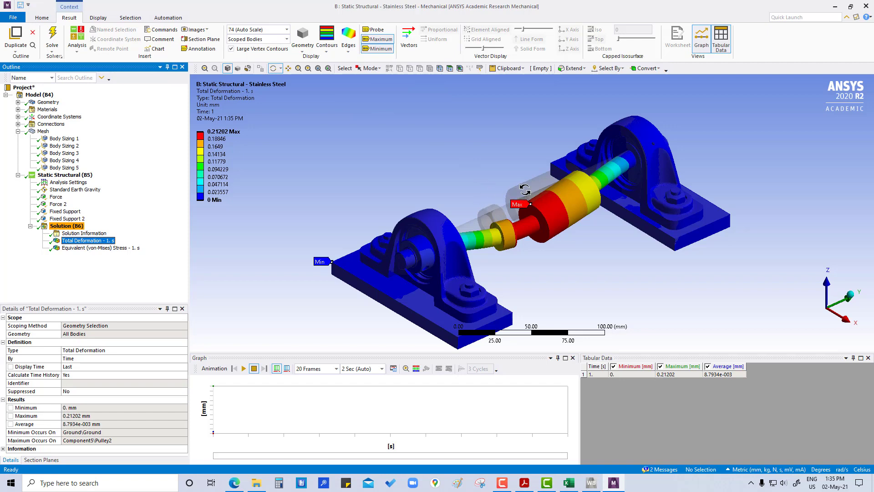
{"action": "mouse_move", "coordinate": [563, 248]}
{"action": "left_mouse_down"}
{"action": "mouse_move", "coordinate": [587, 228]}
{"action": "mouse_move", "coordinate": [573, 250]}
{"action": "mouse_move", "coordinate": [571, 242]}
{"action": "left_mouse_up"}
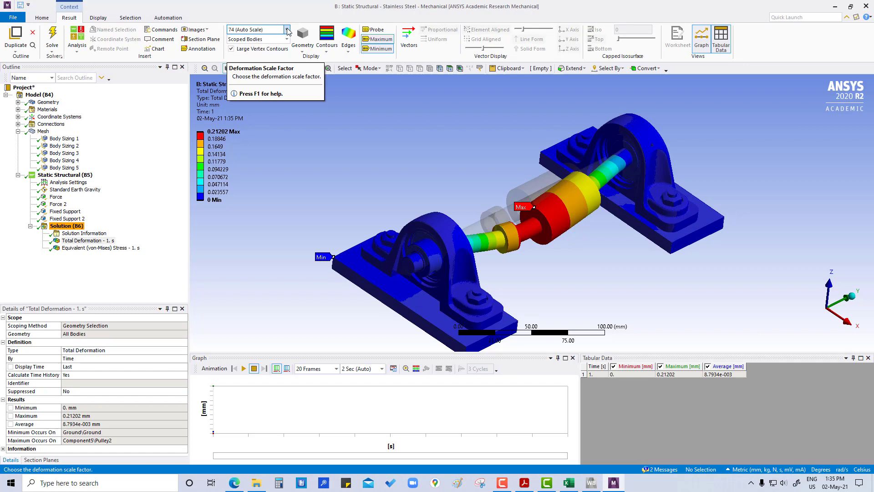
Inspect the shaft's deformation up close at 1.0 (True Scale) and return the deformation scale factor to 74 (Auto Scale).
{"action": "left_click", "coordinate": [287, 29]}
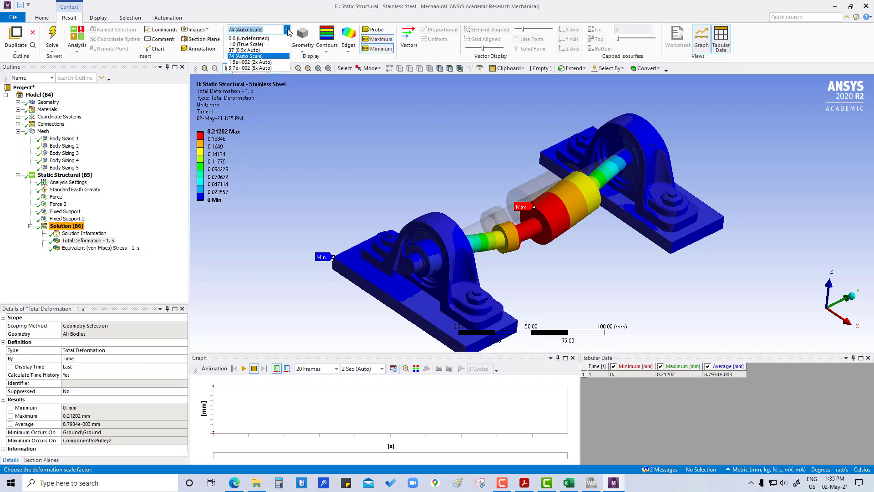
{"action": "left_click", "coordinate": [253, 45]}
{"action": "scroll", "coordinate": [592, 199], "scroll_direction": "down", "scroll_amount": 2}
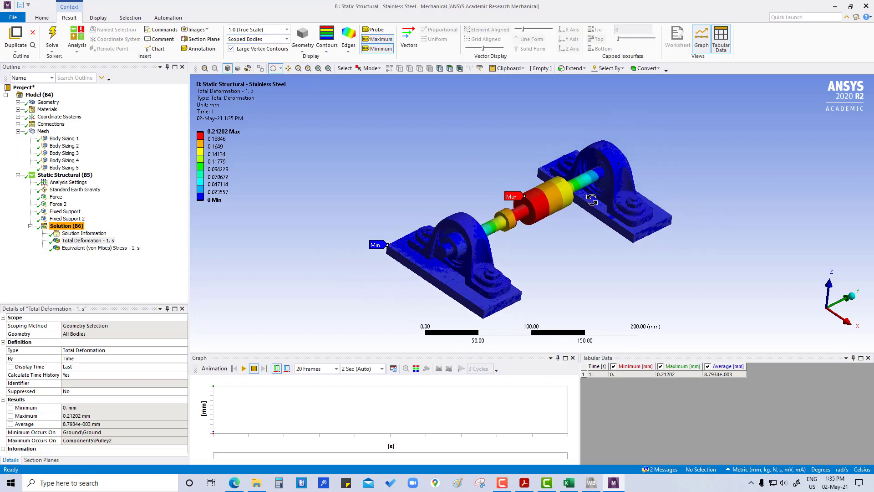
{"action": "scroll", "coordinate": [592, 199], "scroll_direction": "up", "scroll_amount": 5}
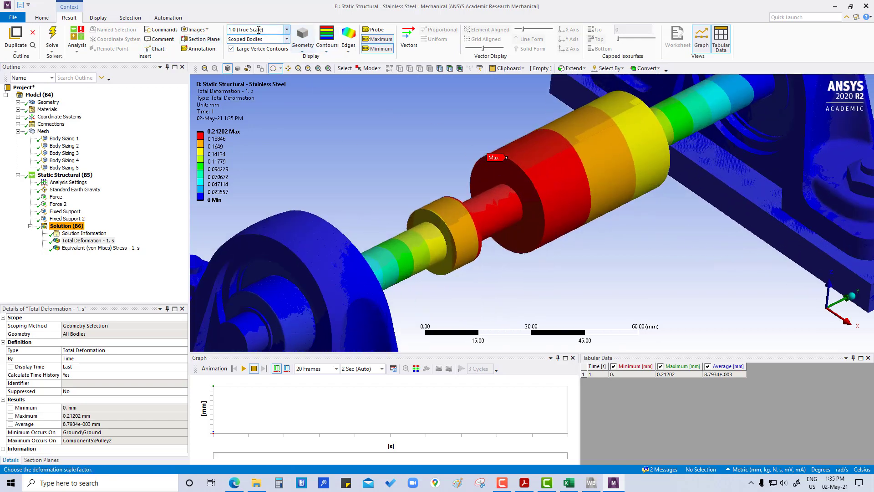
{"action": "left_click", "coordinate": [287, 30]}
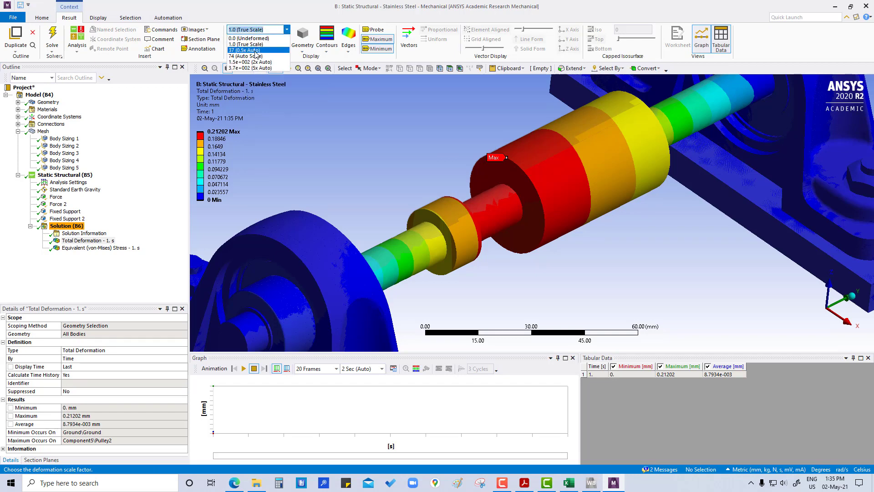
{"action": "left_click", "coordinate": [248, 58]}
{"action": "scroll", "coordinate": [444, 187], "scroll_direction": "down", "scroll_amount": 5}
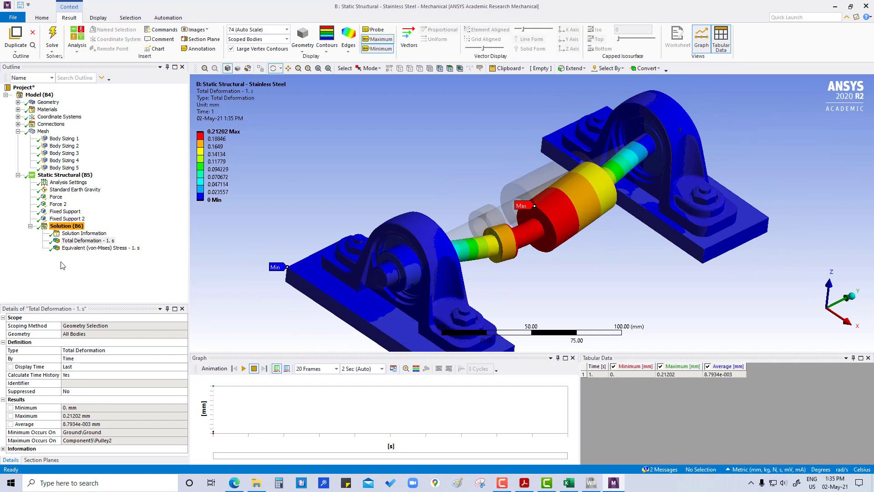
Display the equivalent (von-Mises) stress result and inspect the location of its maximum on the shaft between the pulleys.
{"action": "left_click", "coordinate": [123, 248]}
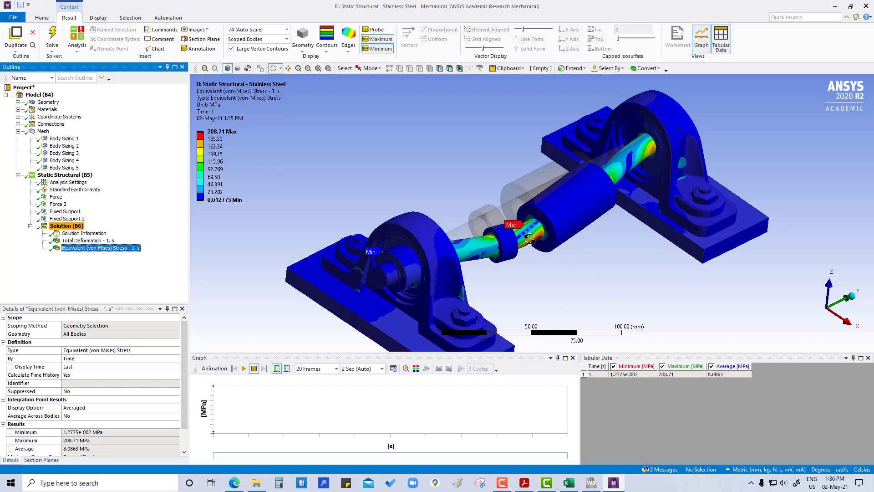
{"action": "scroll", "coordinate": [529, 239], "scroll_direction": "up", "scroll_amount": 6}
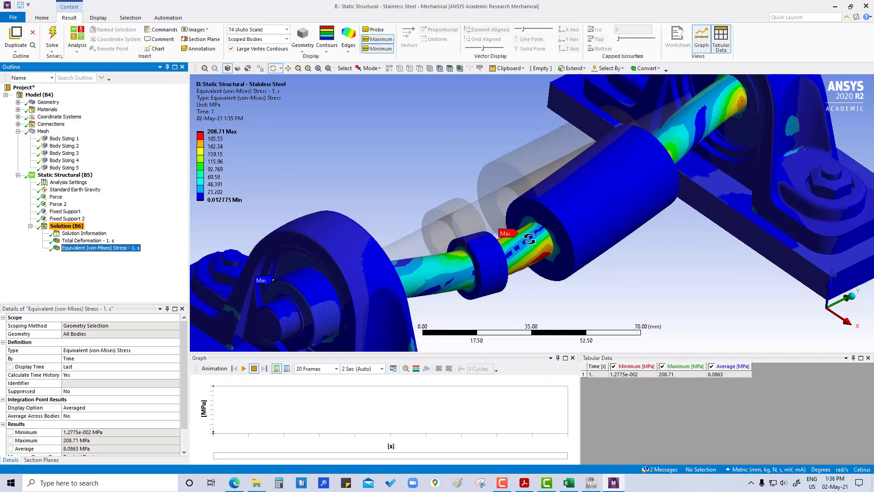
{"action": "left_click_drag", "start_coordinate": [530, 238], "coordinate": [544, 250]}
{"action": "scroll", "coordinate": [545, 250], "scroll_direction": "down", "scroll_amount": 8}
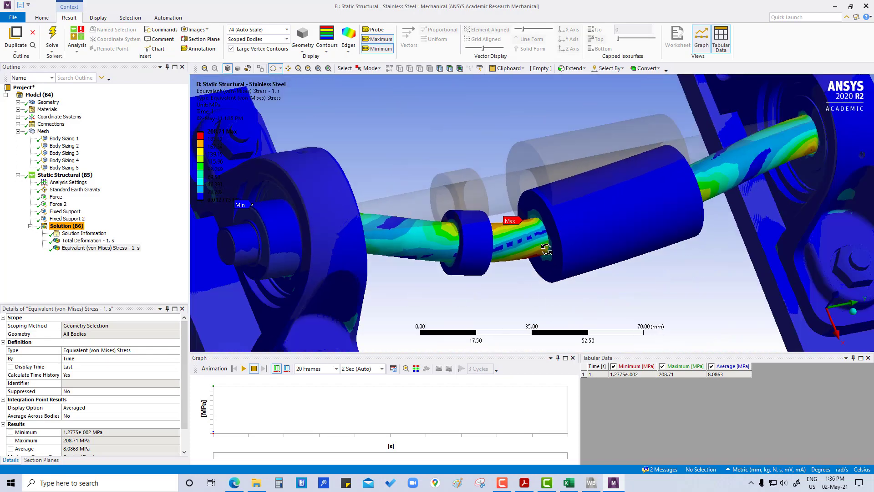
{"action": "left_click_drag", "start_coordinate": [674, 250], "coordinate": [745, 234]}
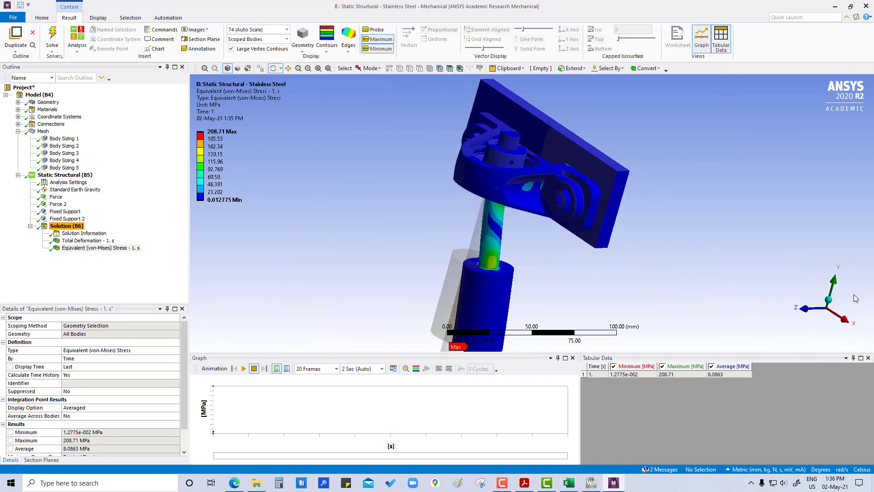
Examine the equivalent stress distribution over the whole assembly along the principal axes and from an angled view.
{"action": "left_click", "coordinate": [853, 294]}
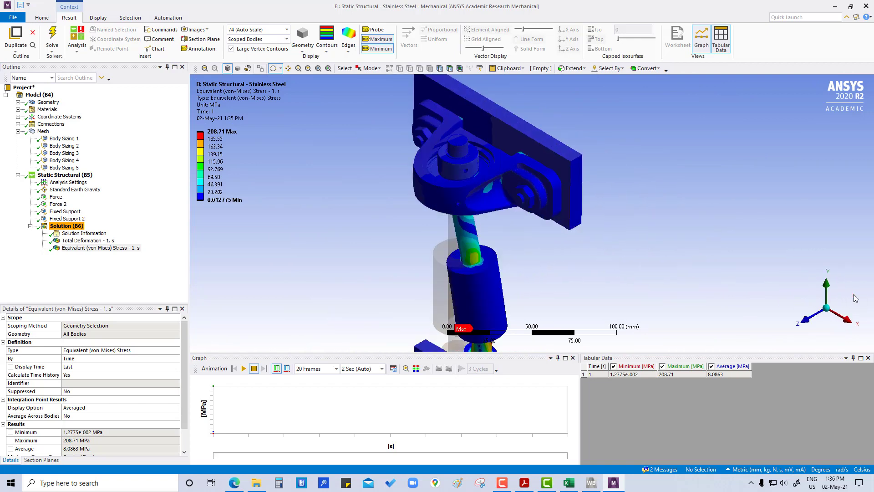
{"action": "left_click", "coordinate": [804, 321]}
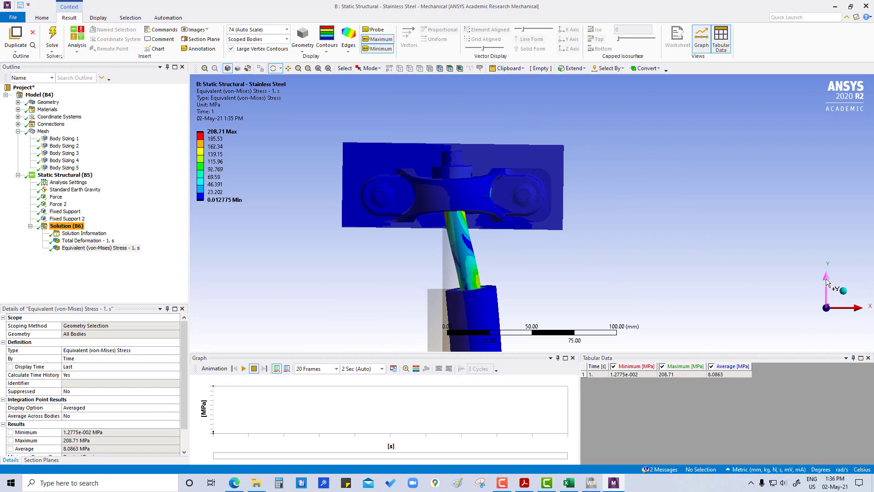
{"action": "scroll", "coordinate": [737, 281], "scroll_direction": "down", "scroll_amount": 5}
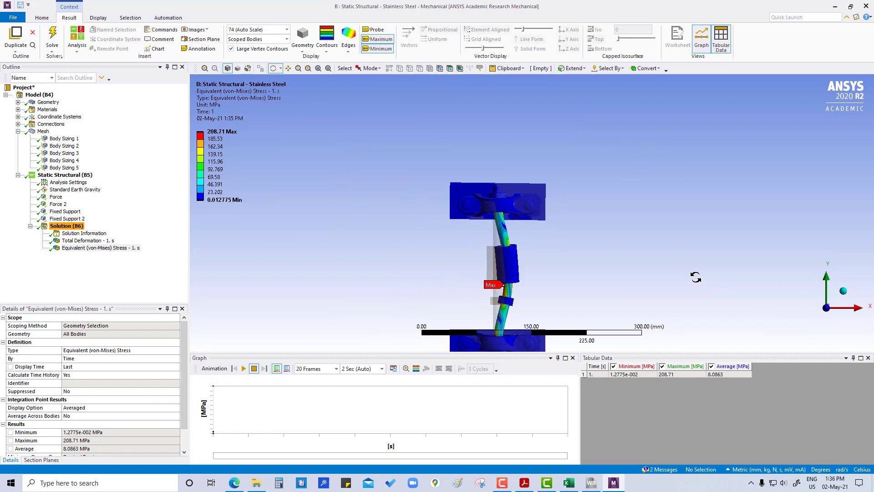
{"action": "left_click", "coordinate": [858, 314]}
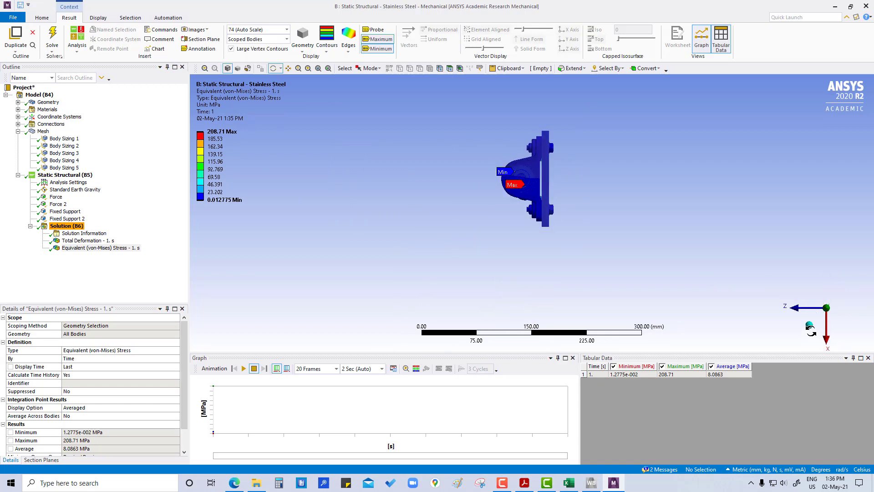
{"action": "left_click", "coordinate": [812, 324]}
{"action": "left_click_drag", "start_coordinate": [480, 195], "coordinate": [336, 296]}
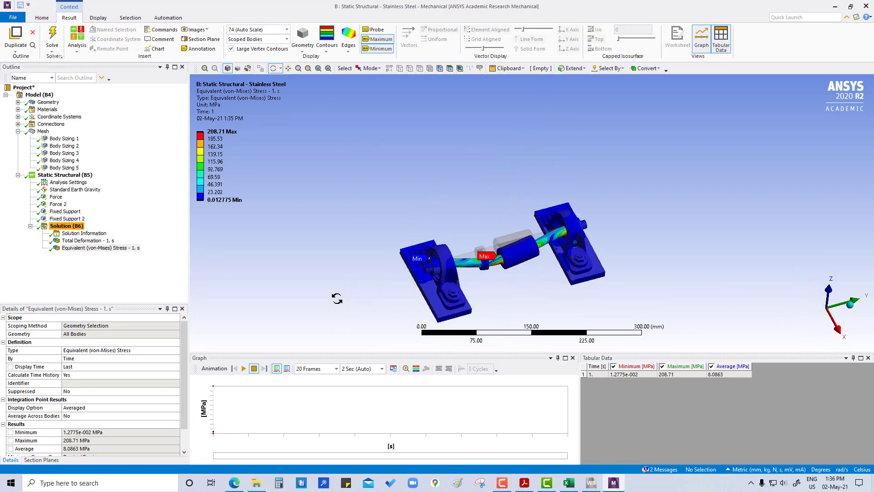
{"action": "scroll", "coordinate": [604, 264], "scroll_direction": "down", "scroll_amount": 2}
{"action": "scroll", "coordinate": [604, 264], "scroll_direction": "up", "scroll_amount": 6}
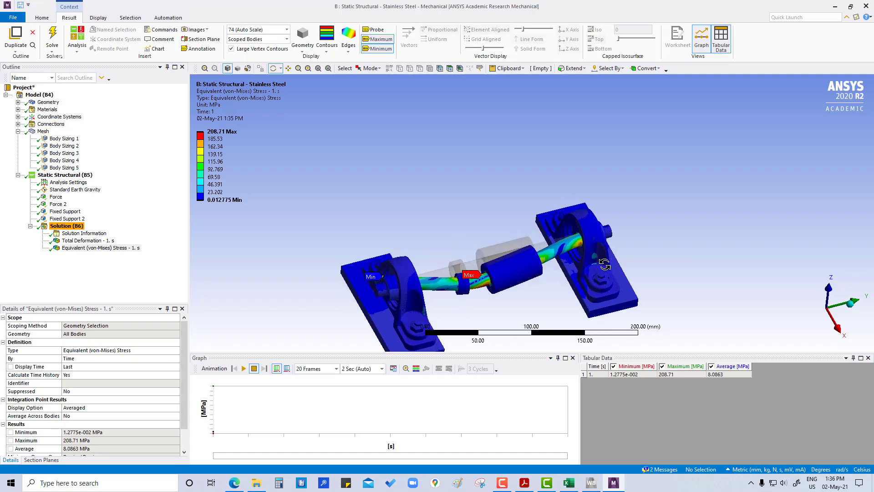
{"action": "scroll", "coordinate": [633, 224], "scroll_direction": "down", "scroll_amount": 3}
{"action": "scroll", "coordinate": [574, 257], "scroll_direction": "up", "scroll_amount": 2}
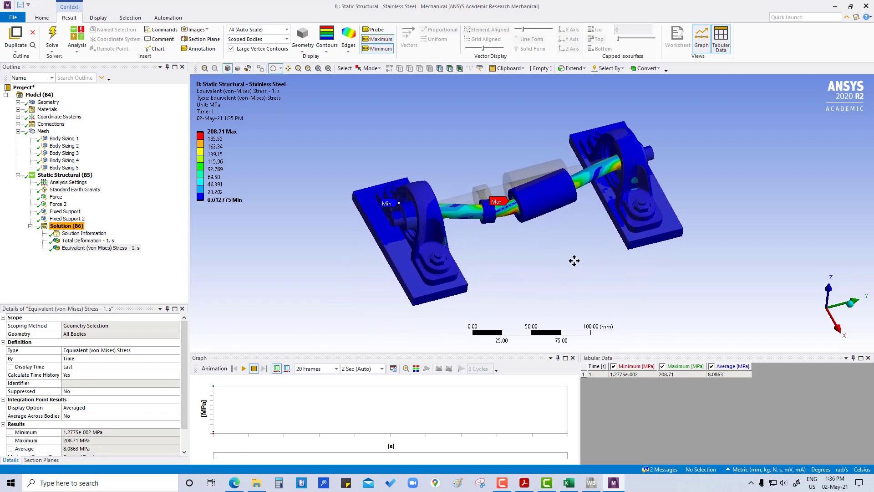
Play the animation of the equivalent stress result with 20 frames over 2 seconds, and pause it.
{"action": "left_click", "coordinate": [245, 369]}
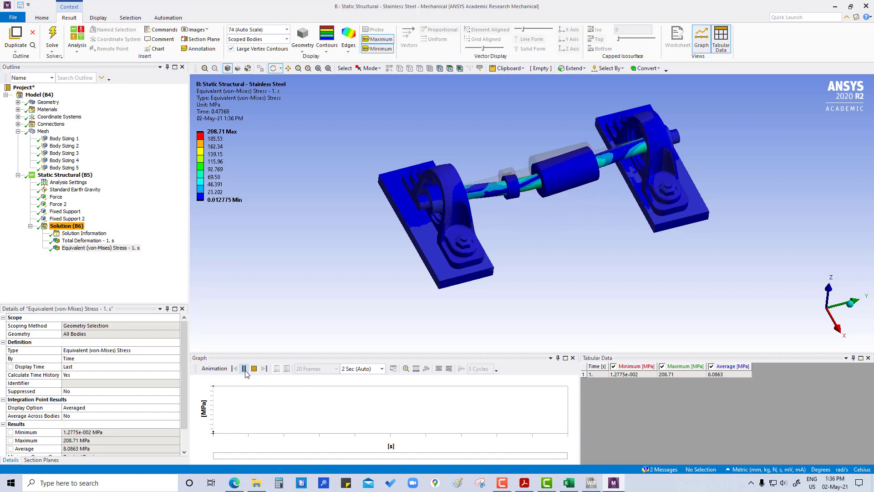
{"action": "left_click", "coordinate": [244, 369]}
{"action": "left_click", "coordinate": [127, 272]}
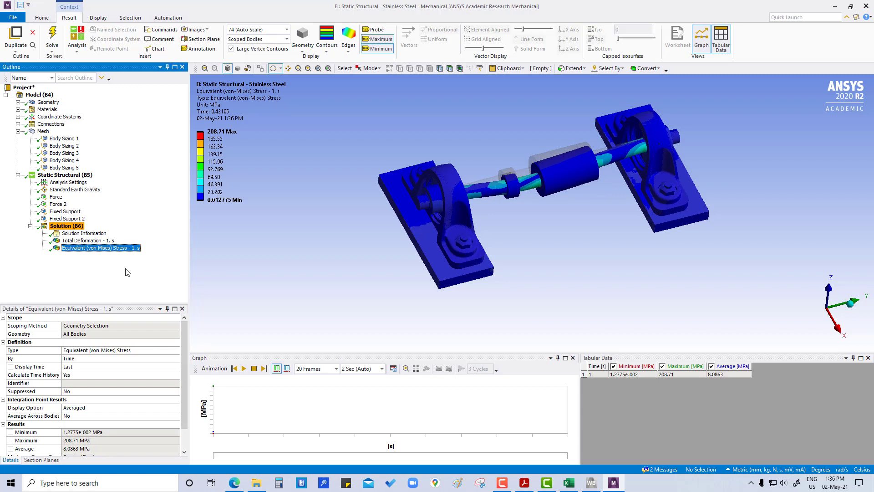
{"action": "left_click_drag", "start_coordinate": [336, 255], "coordinate": [338, 238]}
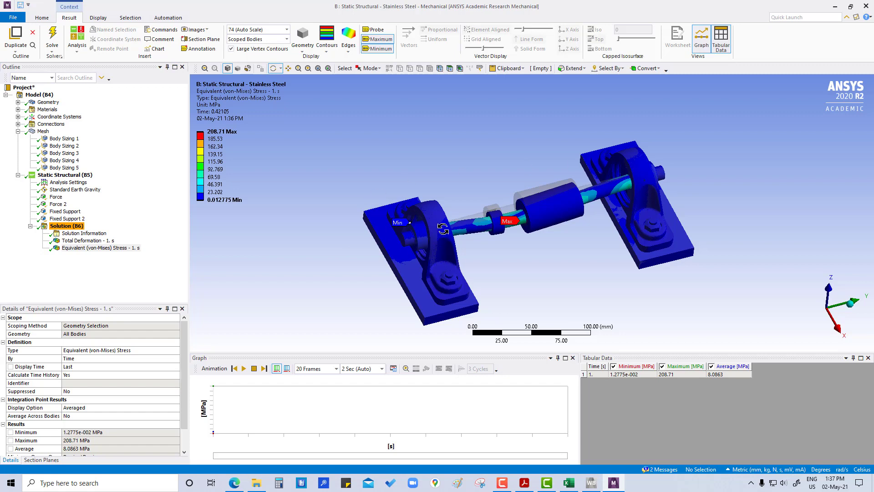
{"action": "left_click_drag", "start_coordinate": [292, 239], "coordinate": [295, 242]}
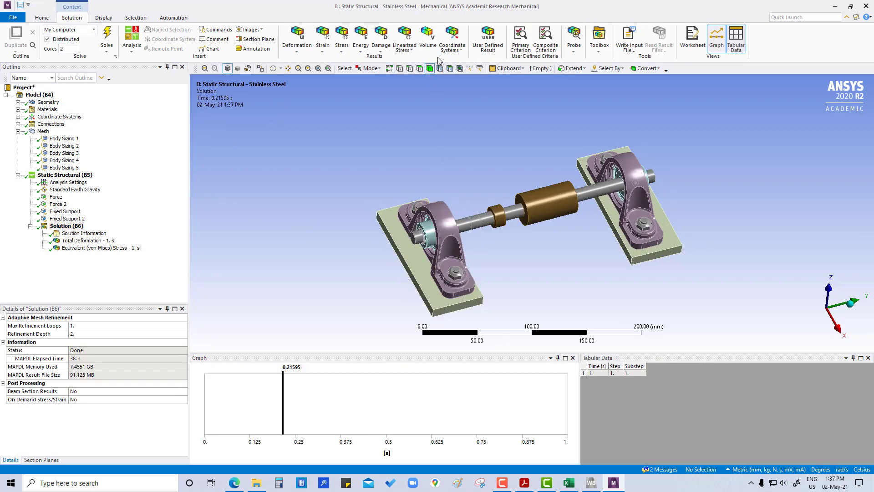
Insert a Total Deformation result scoped to the two bearing housings.
{"action": "left_click", "coordinate": [443, 220]}
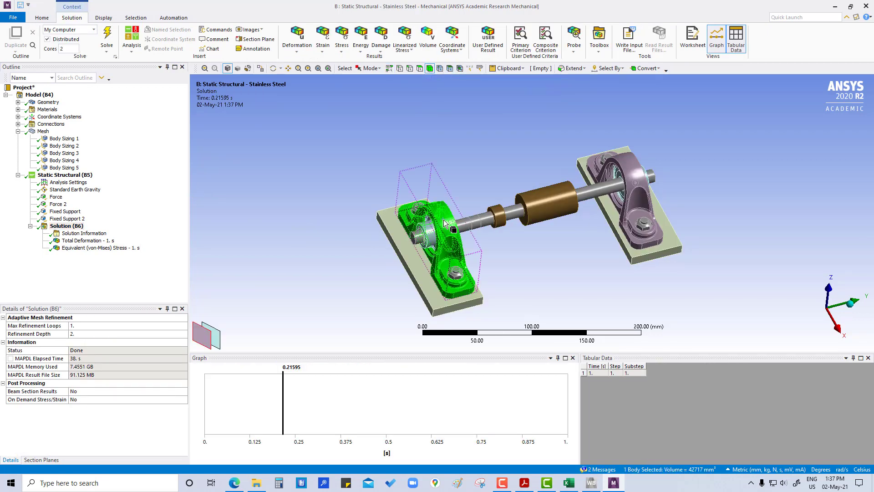
{"action": "left_click", "coordinate": [635, 176], "text": "ctrl"}
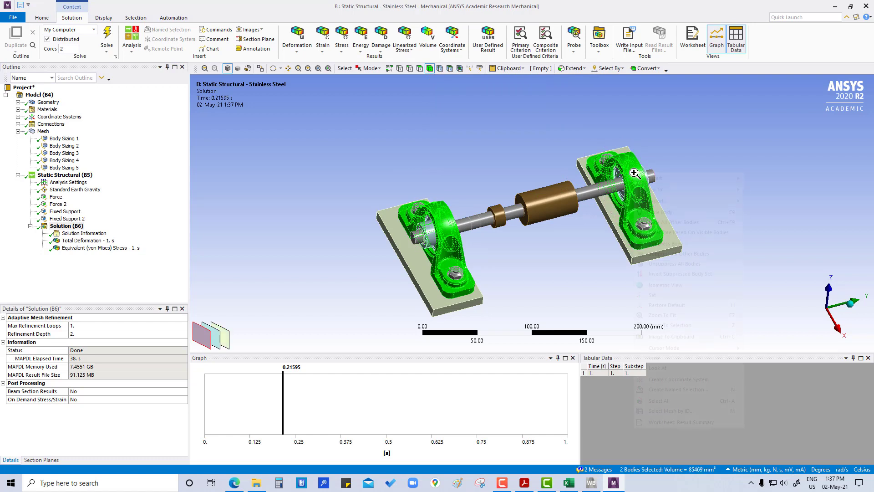
{"action": "right_click", "coordinate": [635, 173]}
{"action": "mouse_move", "coordinate": [659, 181]}
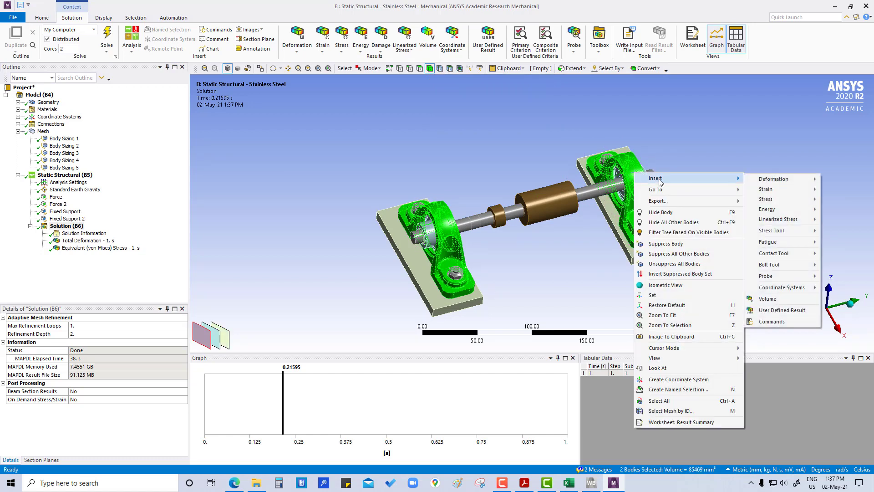
{"action": "mouse_move", "coordinate": [771, 183]}
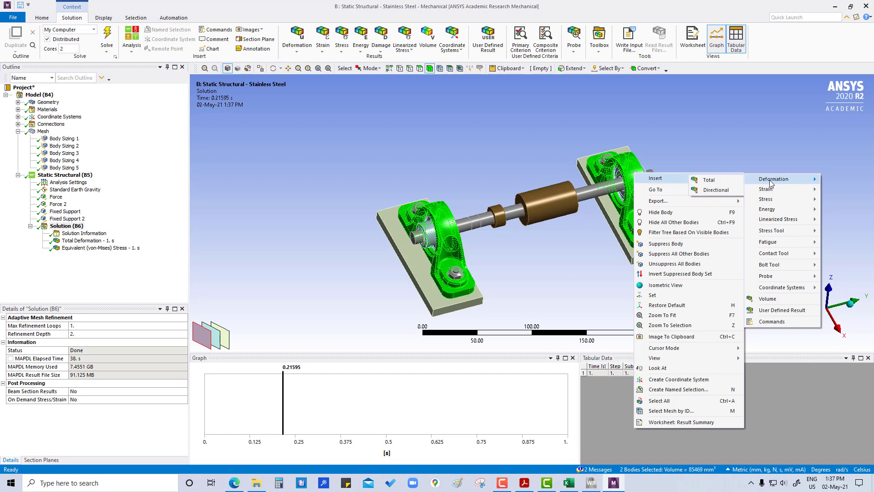
{"action": "left_click", "coordinate": [717, 179]}
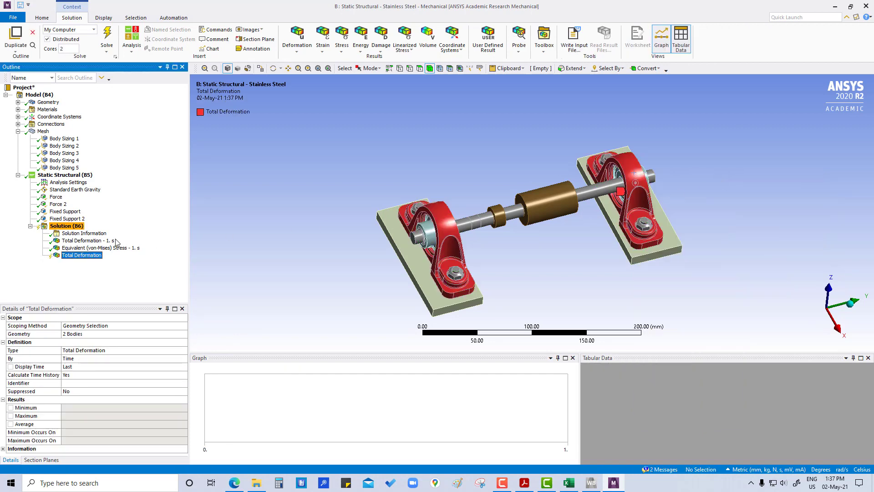
Insert an Equivalent (von-Mises) Stress result scoped to all bodies under the solution.
{"action": "right_click", "coordinate": [630, 165]}
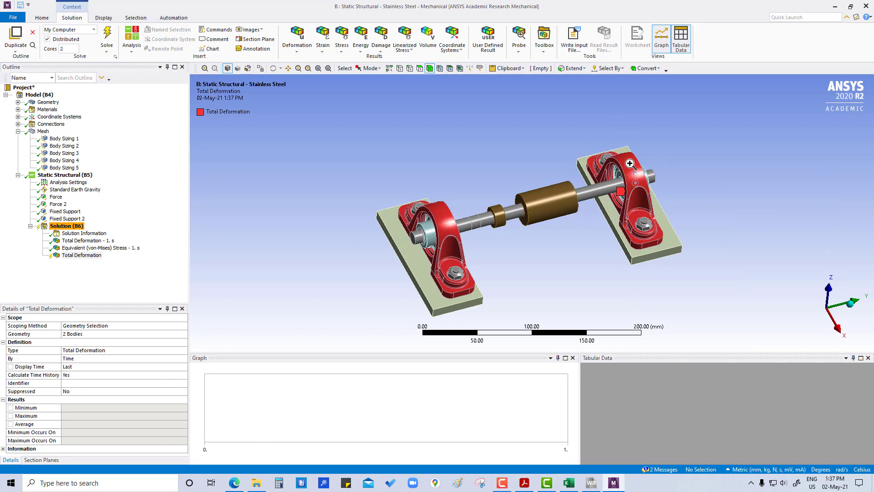
{"action": "mouse_move", "coordinate": [656, 171]}
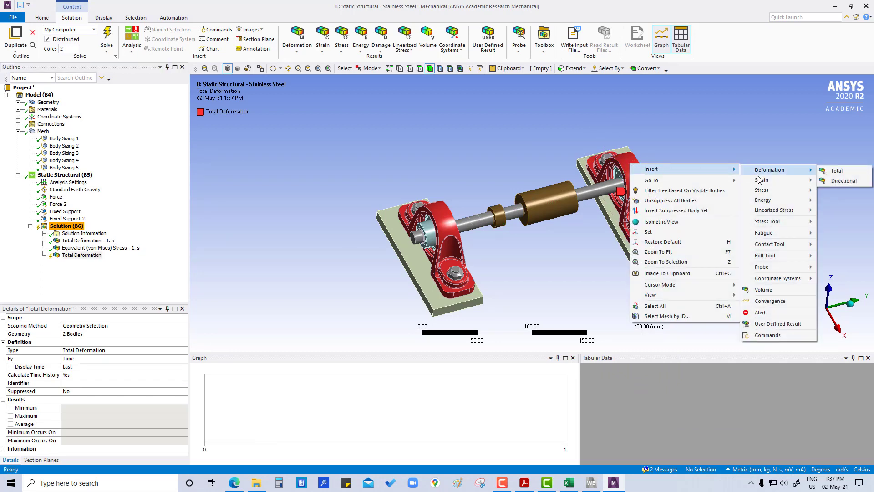
{"action": "mouse_move", "coordinate": [760, 193]}
{"action": "left_click", "coordinate": [699, 191]}
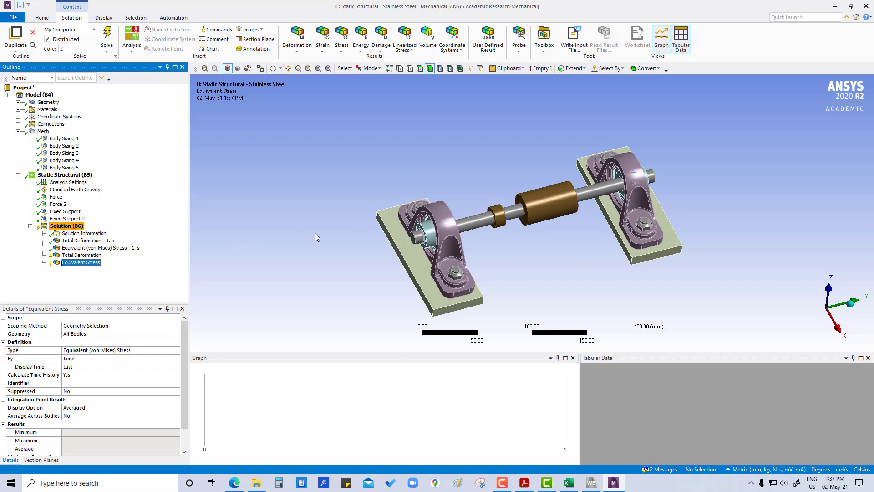
Insert an Equivalent (von-Mises) Stress result scoped to the two bearings inside the housings.
{"action": "middle_click_drag", "start_coordinate": [437, 244], "coordinate": [446, 239]}
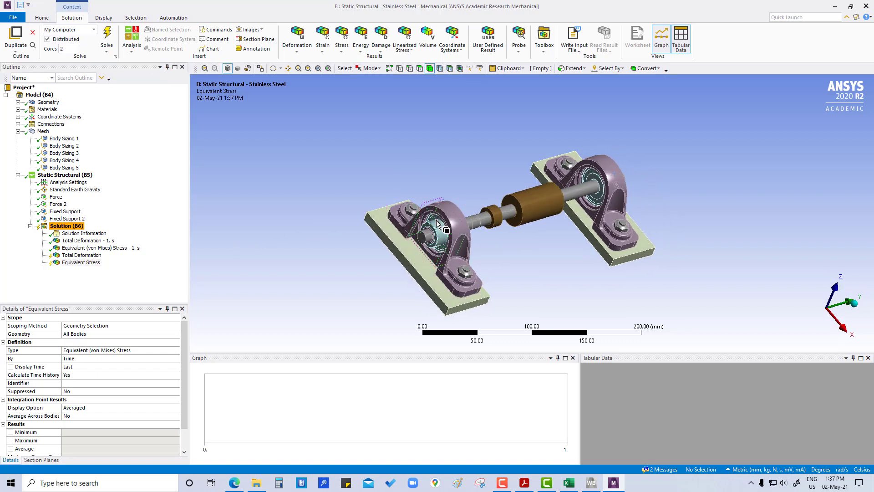
{"action": "left_click", "coordinate": [438, 221]}
{"action": "left_click", "coordinate": [593, 179], "text": "ctrl"}
{"action": "right_click", "coordinate": [593, 178]}
{"action": "mouse_move", "coordinate": [621, 181]}
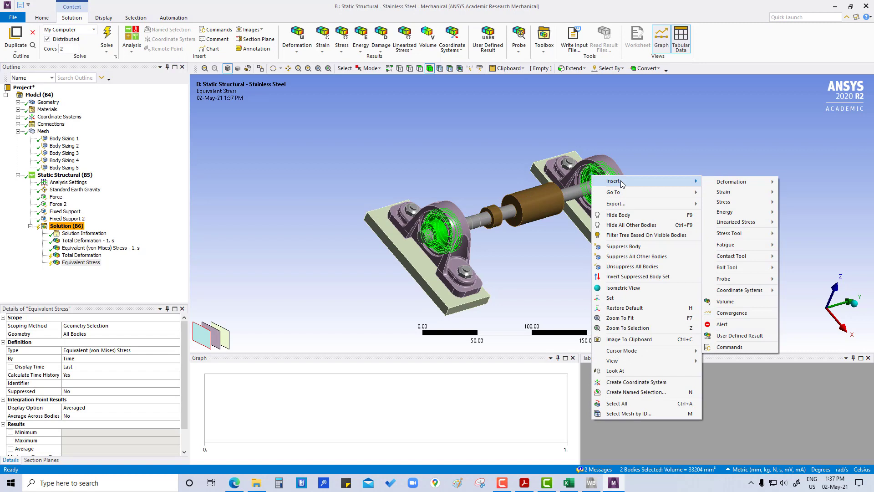
{"action": "mouse_move", "coordinate": [722, 205]}
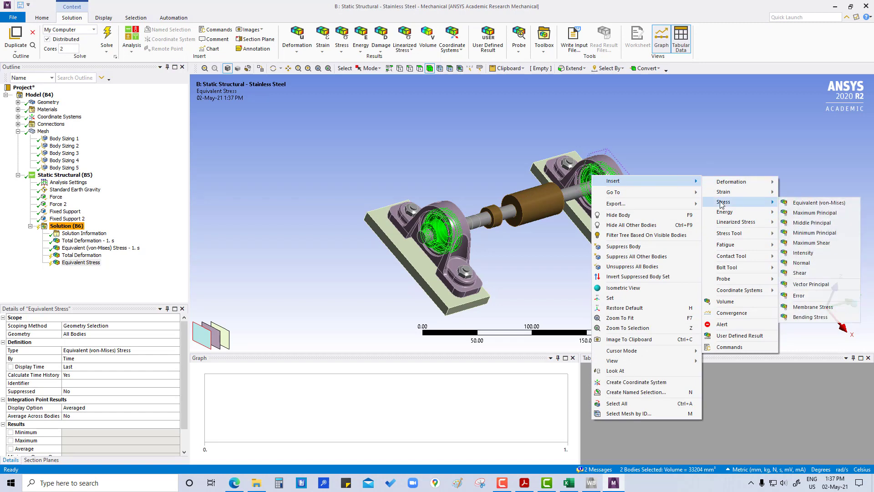
{"action": "left_click", "coordinate": [806, 204]}
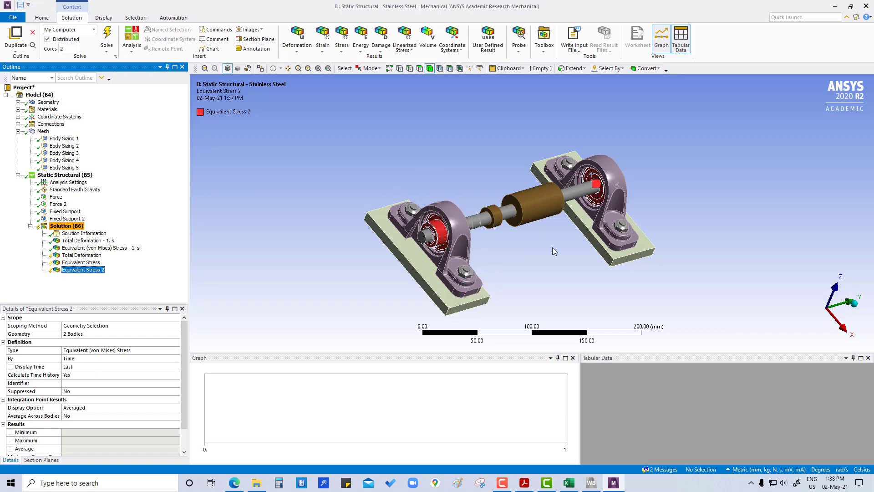
Insert a Total Deformation result scoped to the shaft.
{"action": "left_click", "coordinate": [485, 222]}
{"action": "right_click", "coordinate": [485, 222]}
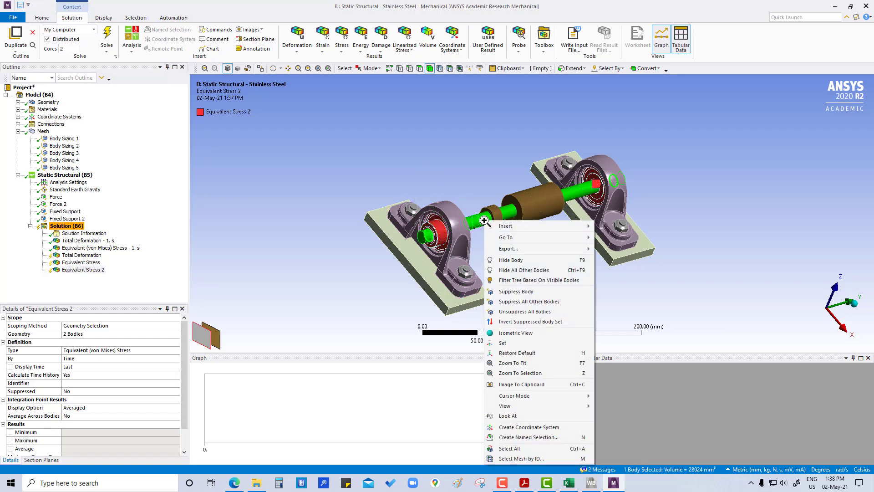
{"action": "mouse_move", "coordinate": [509, 226]}
{"action": "mouse_move", "coordinate": [608, 229]}
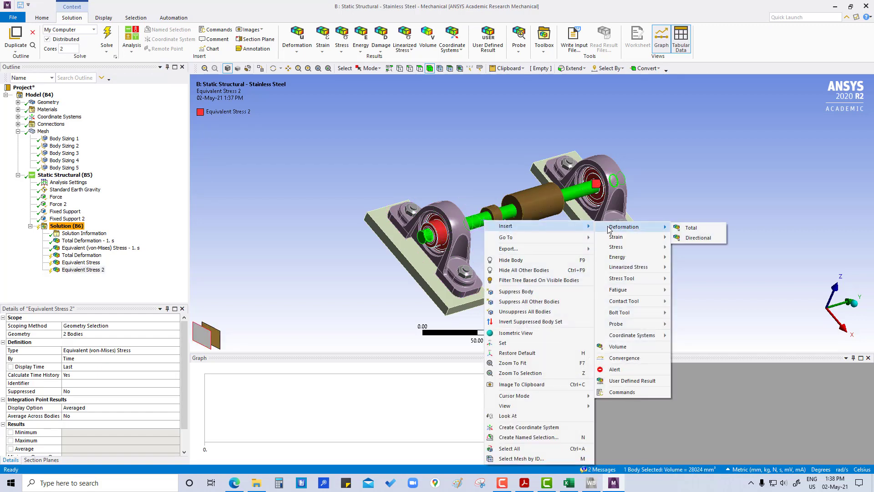
{"action": "left_click", "coordinate": [709, 228]}
Insert another Equivalent (von-Mises) Stress result with its scope left at all bodies.
{"action": "right_click", "coordinate": [483, 223]}
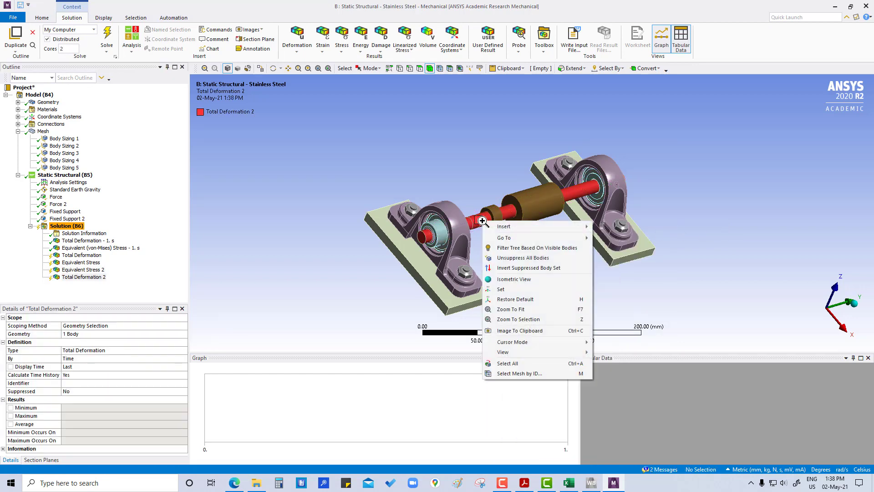
{"action": "mouse_move", "coordinate": [506, 226]}
{"action": "mouse_move", "coordinate": [619, 250]}
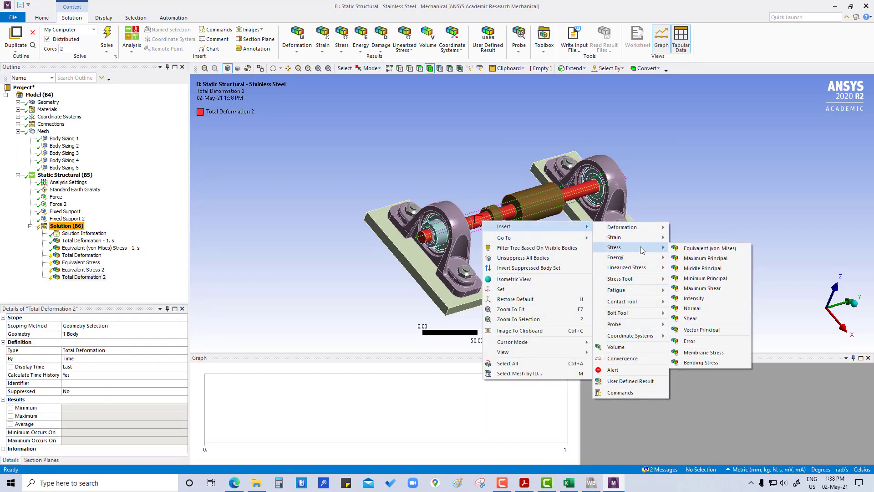
{"action": "left_click", "coordinate": [703, 248]}
Delete the unsolved Total Deformation result scoped to the housings, and rename the four remaining new results based on their definitions.
{"action": "key", "text": "Delete"}
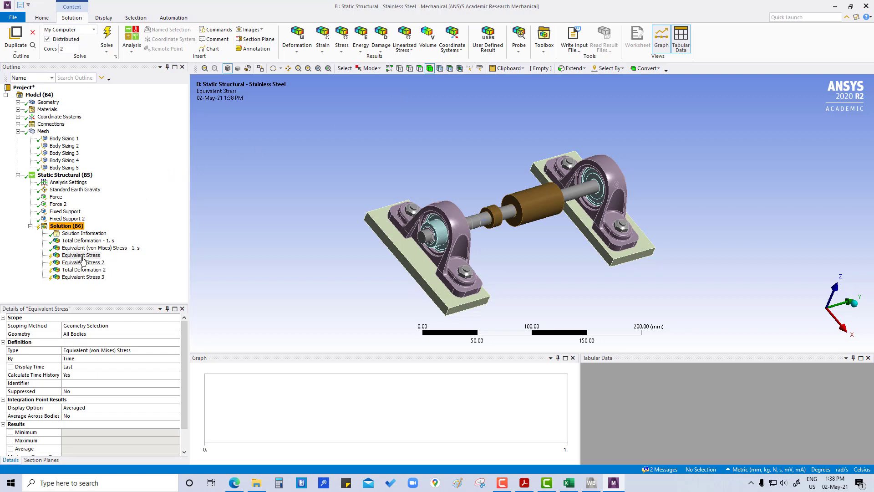
{"action": "left_click", "coordinate": [84, 256]}
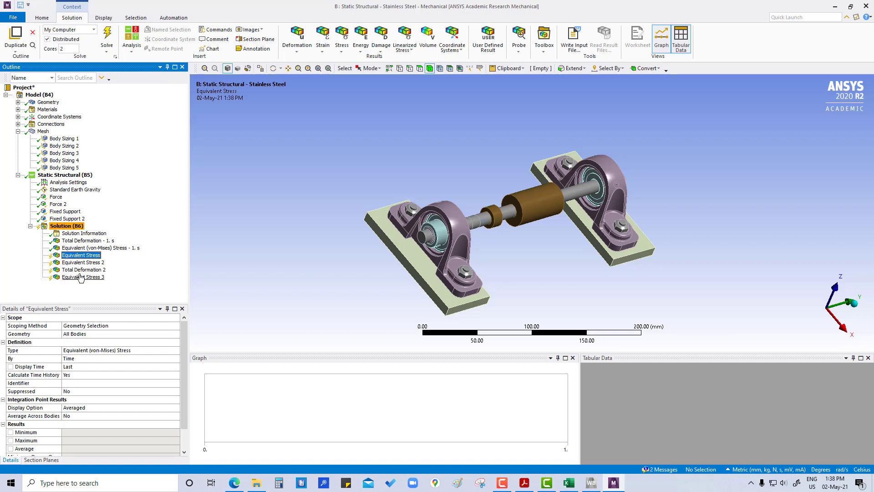
{"action": "left_click", "coordinate": [79, 277], "text": "shift"}
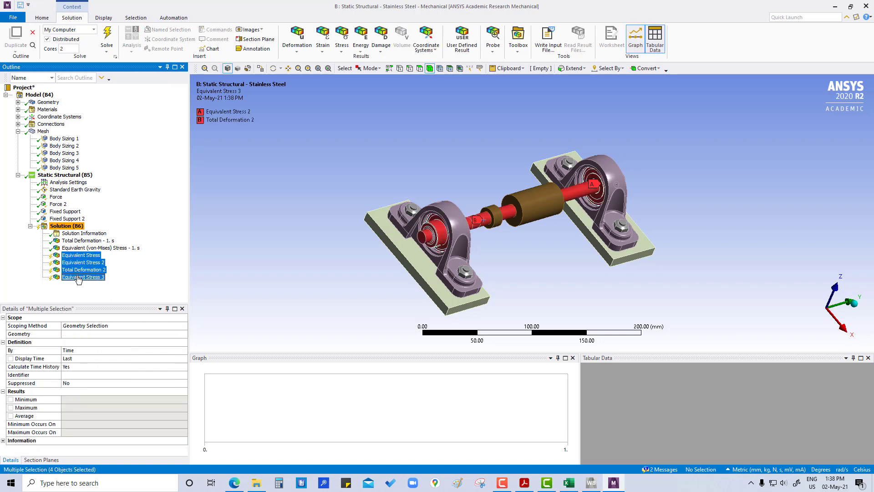
{"action": "right_click", "coordinate": [79, 278]}
{"action": "left_click", "coordinate": [105, 293]}
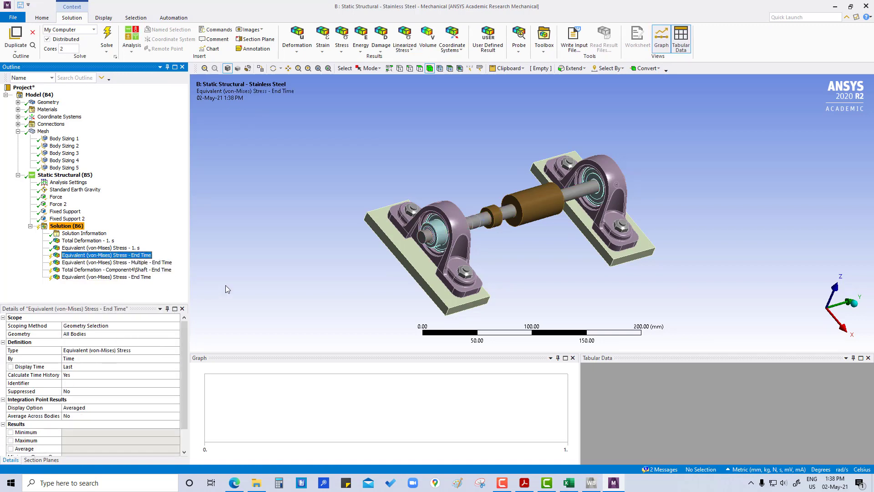
{"action": "left_click_drag", "start_coordinate": [189, 273], "coordinate": [238, 273]}
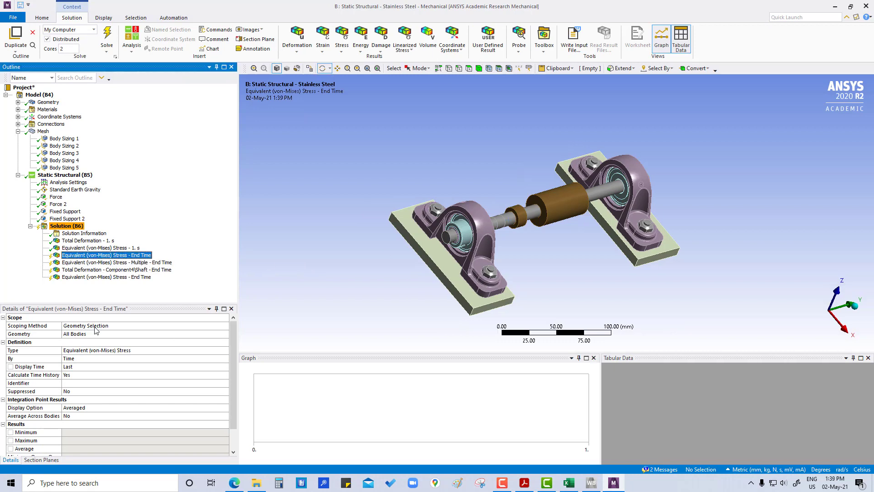
Change the geometry scope of the first End Time equivalent stress result to the two bearing housings.
{"action": "left_click", "coordinate": [92, 335]}
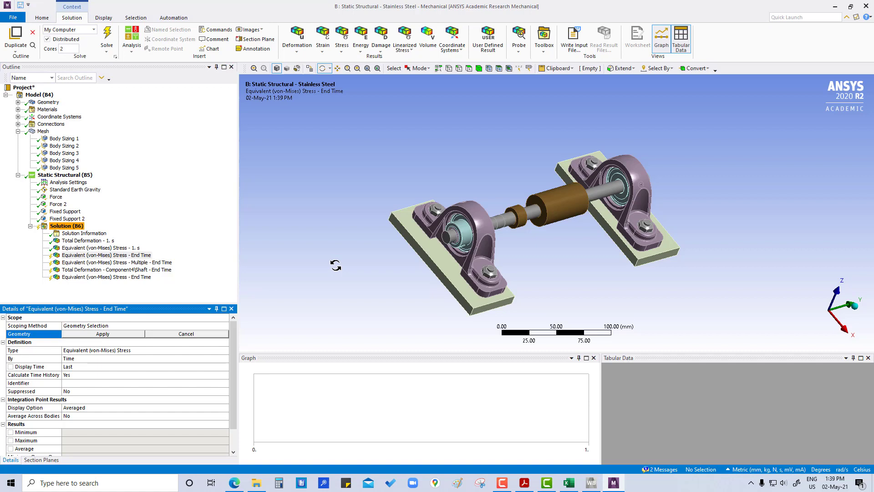
{"action": "left_click", "coordinate": [479, 70]}
{"action": "left_click", "coordinate": [479, 216]}
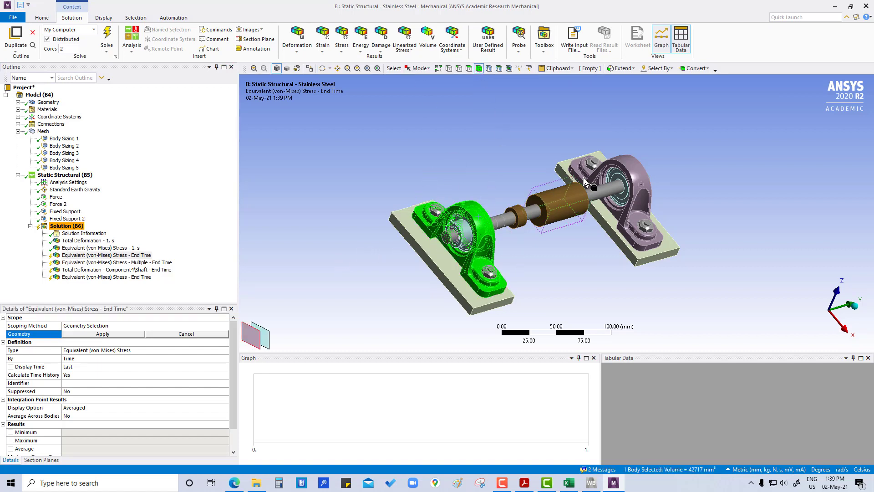
{"action": "left_click", "coordinate": [636, 169], "text": "ctrl"}
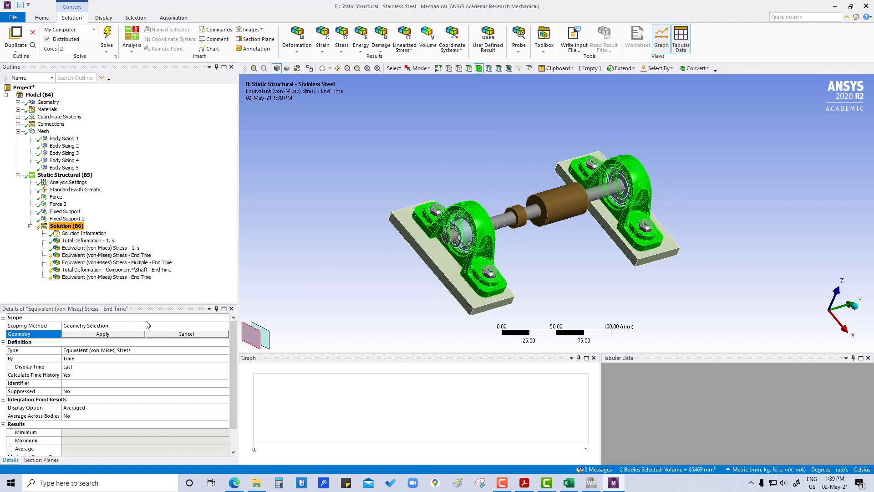
{"action": "left_click", "coordinate": [104, 335]}
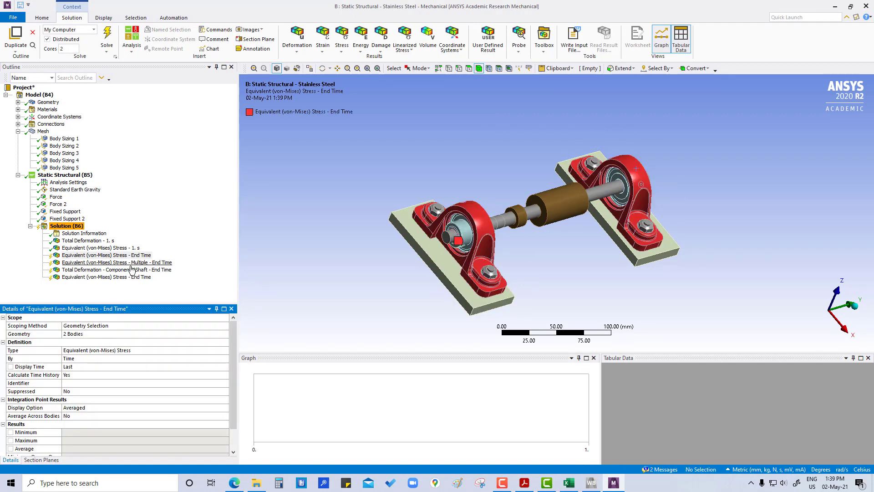
Check the scopes of the remaining new results and scope the last equivalent stress result to the shaft body.
{"action": "left_click", "coordinate": [111, 263]}
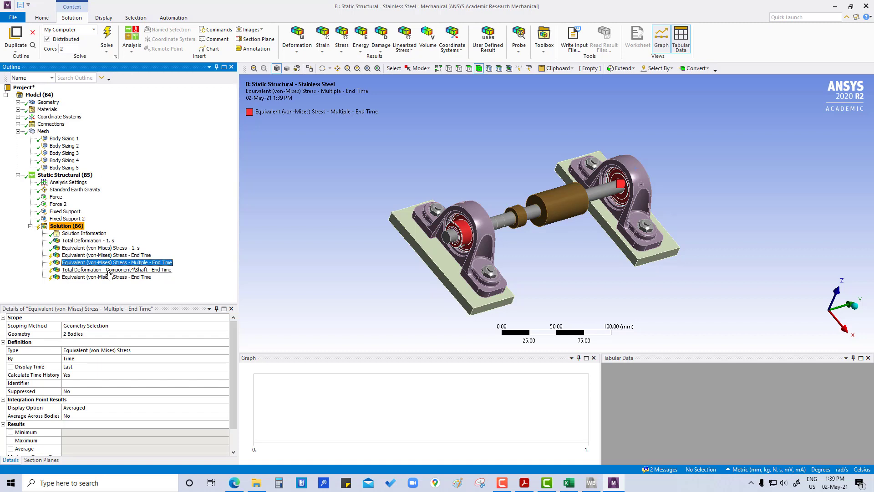
{"action": "left_click", "coordinate": [112, 270]}
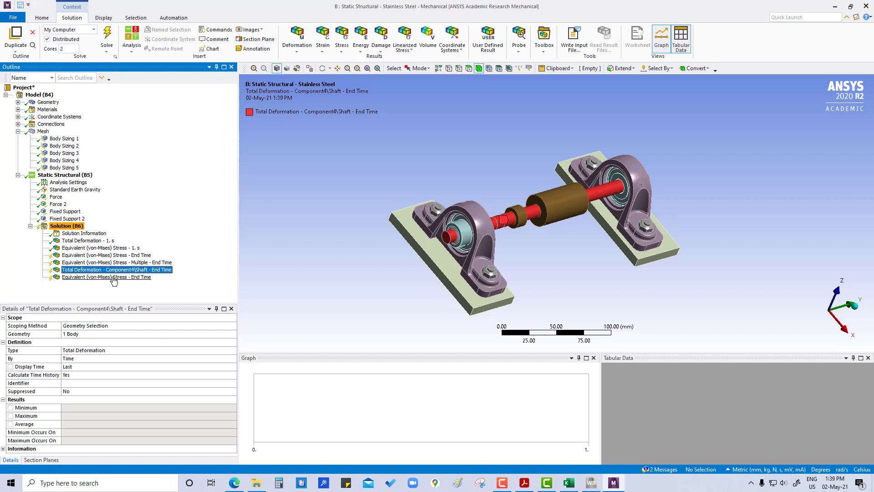
{"action": "left_click", "coordinate": [114, 277]}
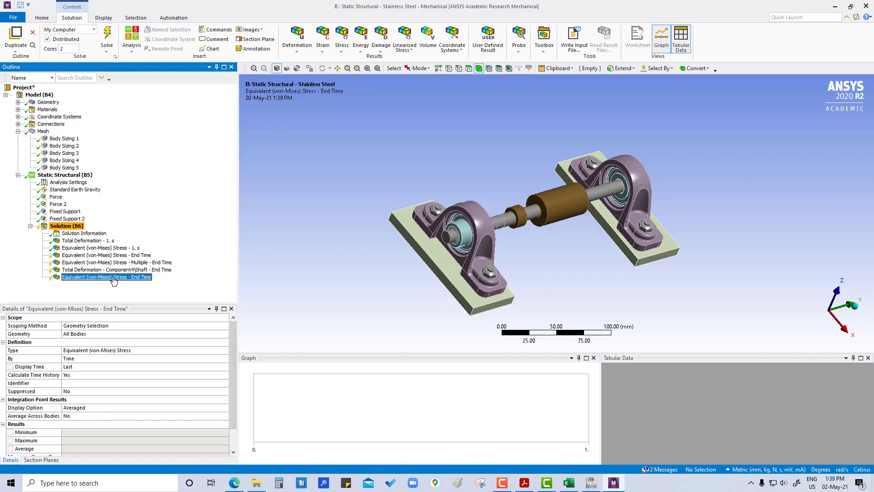
{"action": "left_click", "coordinate": [132, 336]}
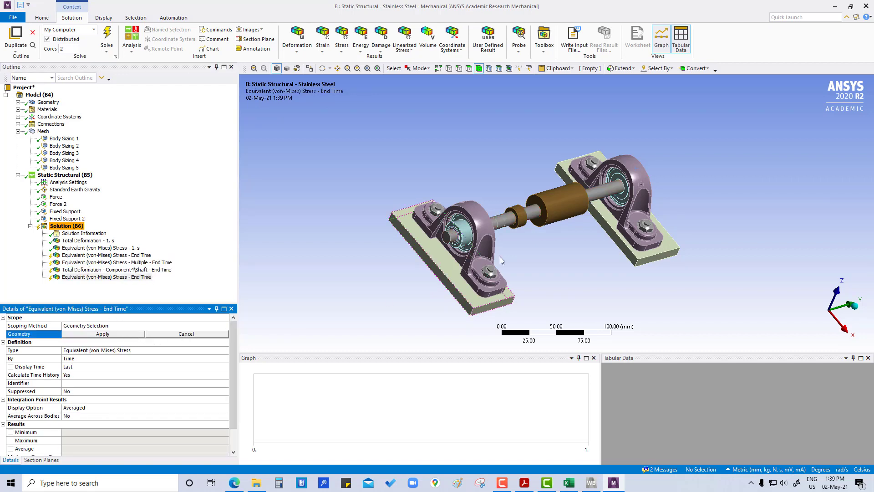
{"action": "left_click", "coordinate": [474, 241]}
{"action": "left_click", "coordinate": [127, 334]}
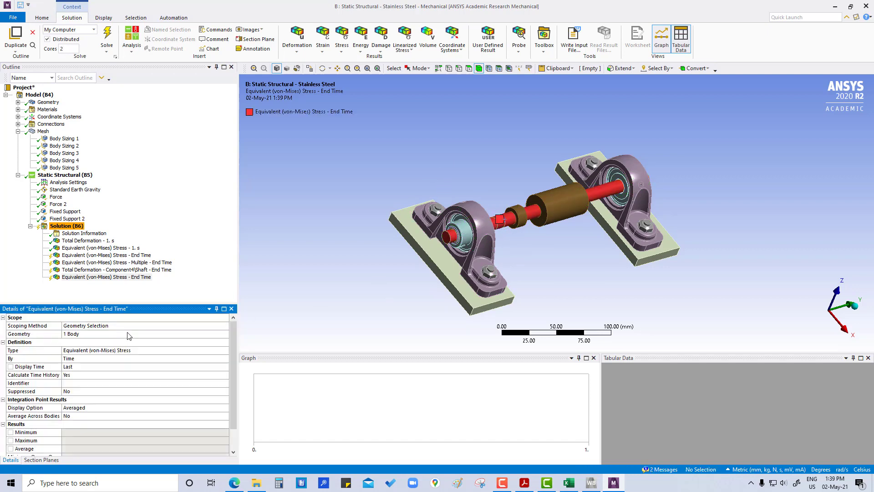
Evaluate all the newly added results of the solution.
{"action": "left_click", "coordinate": [90, 256]}
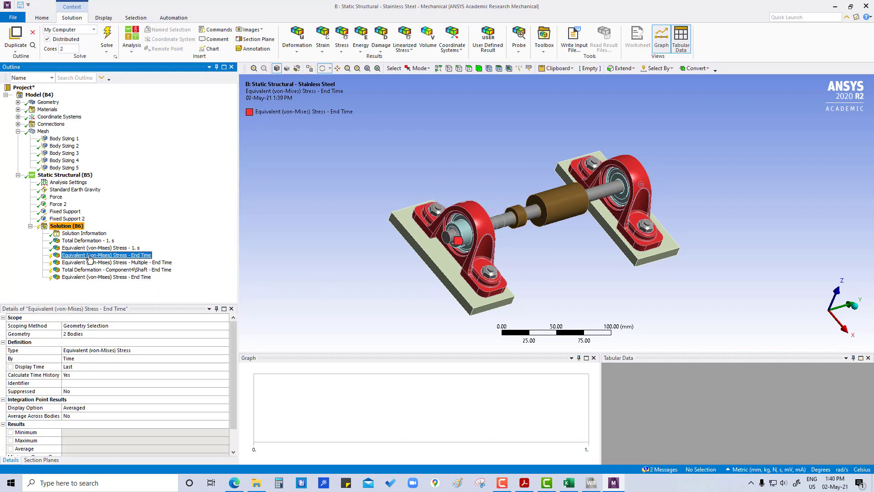
{"action": "right_click", "coordinate": [54, 227]}
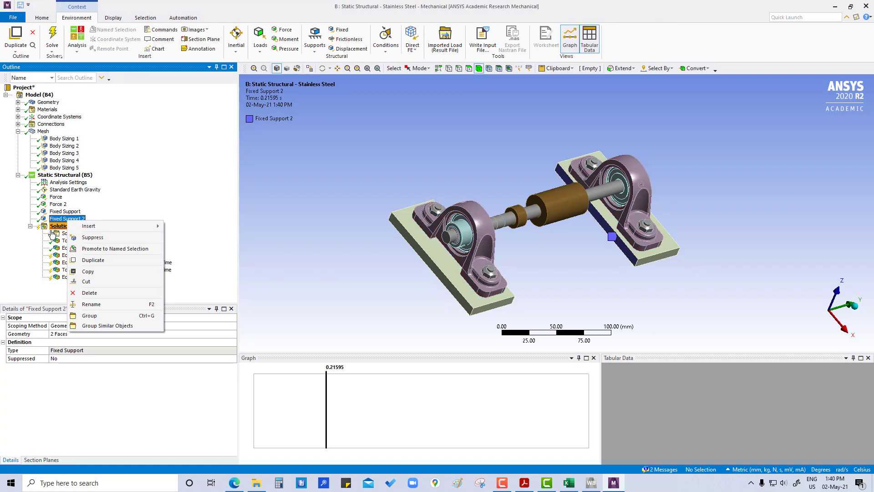
{"action": "key", "text": "Escape"}
{"action": "right_click", "coordinate": [54, 227]}
{"action": "left_click", "coordinate": [78, 242]}
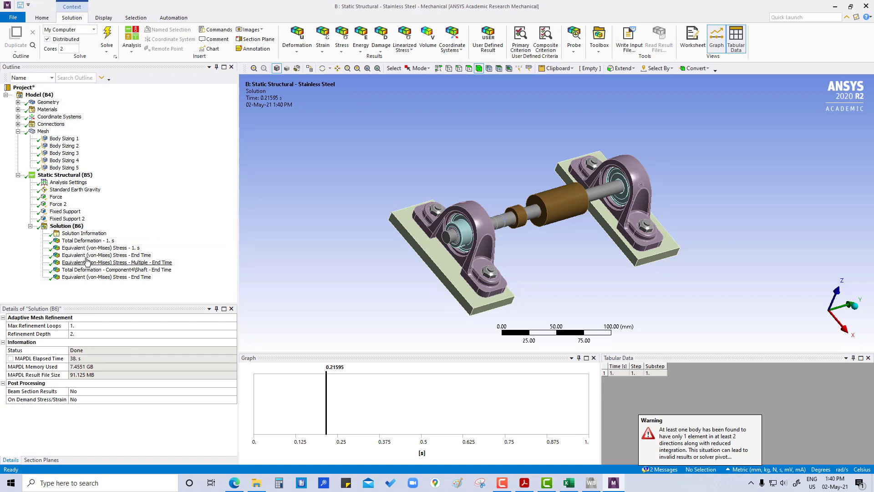
Examine the equivalent stress in the housings and in the bearings, as well as the shaft's total deformation and equivalent stress.
{"action": "left_click", "coordinate": [92, 255]}
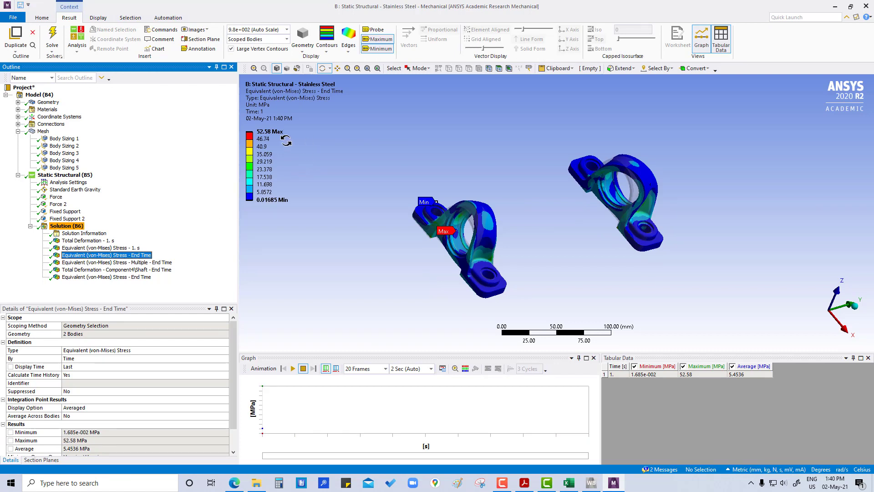
{"action": "scroll", "coordinate": [467, 246], "scroll_direction": "up", "scroll_amount": 4}
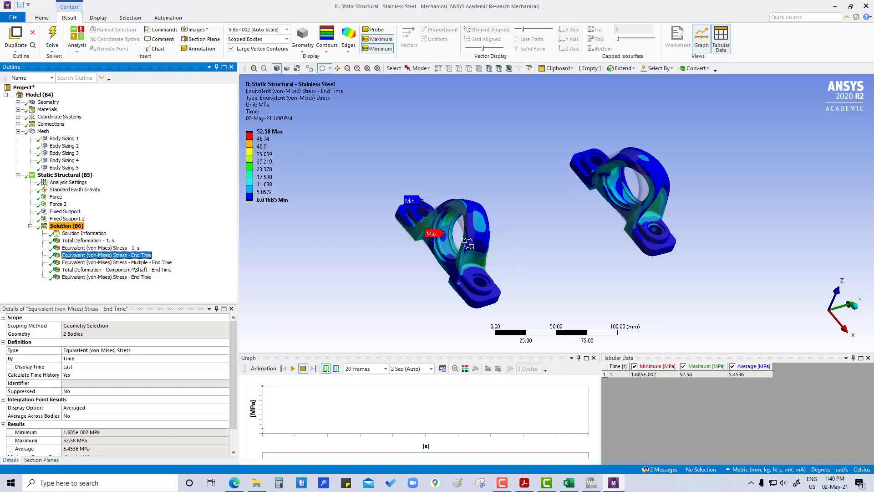
{"action": "left_click_drag", "start_coordinate": [452, 230], "coordinate": [385, 217]}
{"action": "left_click_drag", "start_coordinate": [452, 207], "coordinate": [451, 223]}
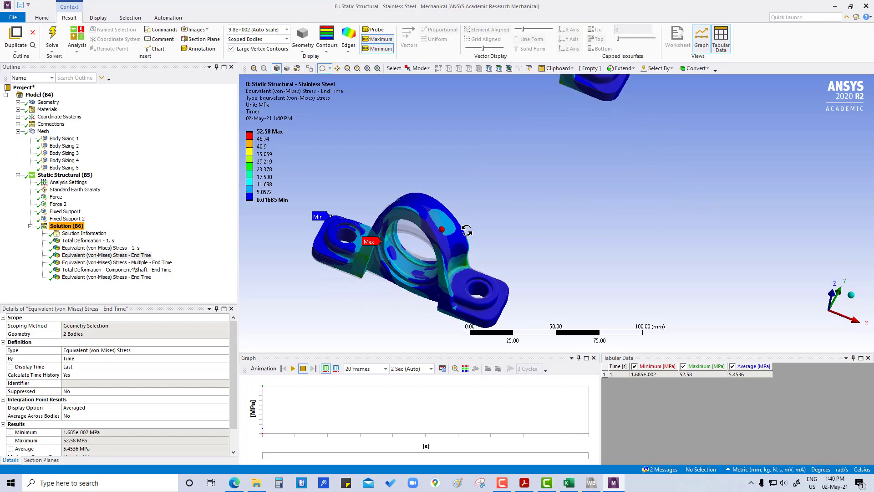
{"action": "left_click", "coordinate": [155, 264]}
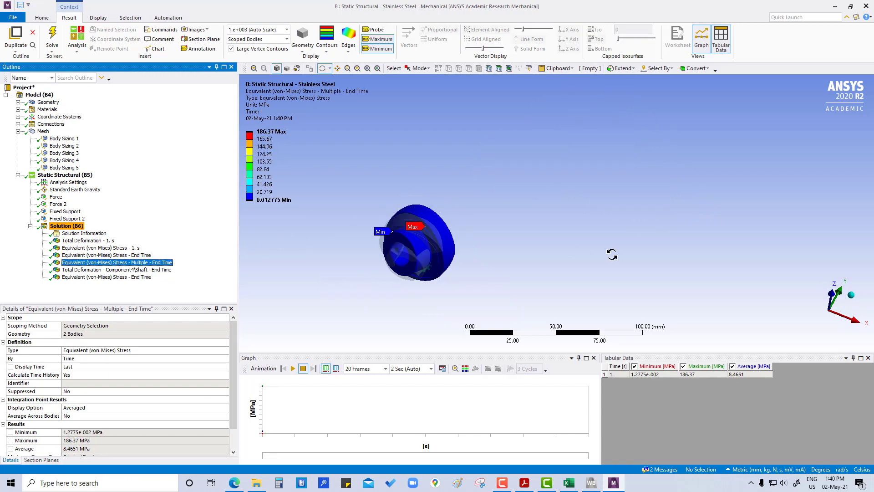
{"action": "scroll", "coordinate": [612, 255], "scroll_direction": "down", "scroll_amount": 3}
{"action": "left_click_drag", "start_coordinate": [552, 165], "coordinate": [530, 175]}
{"action": "left_click", "coordinate": [101, 271]}
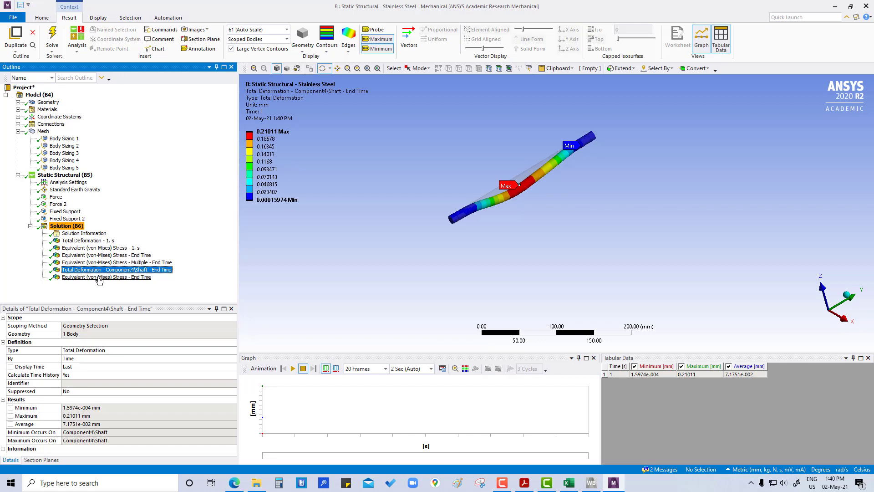
{"action": "left_click", "coordinate": [99, 277]}
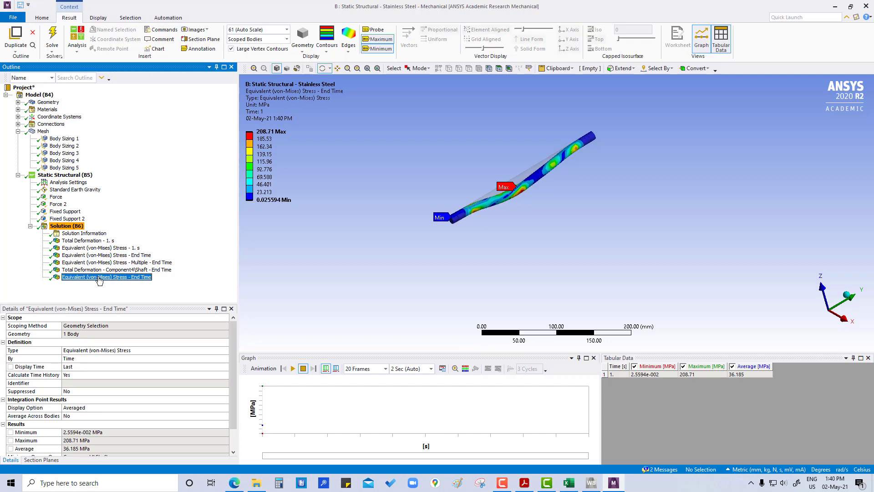
Add a User Defined Result to the static structural solution.
{"action": "left_click", "coordinate": [68, 226]}
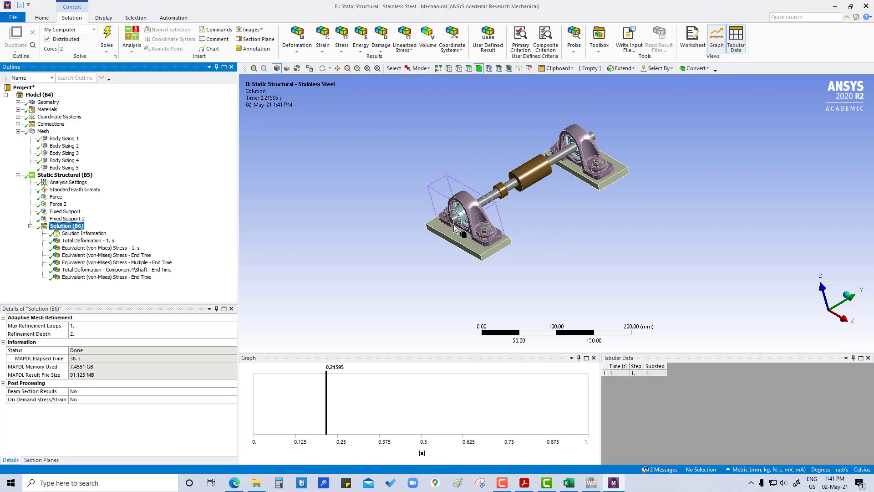
{"action": "scroll", "coordinate": [453, 225], "scroll_direction": "down", "scroll_amount": 1}
{"action": "scroll", "coordinate": [468, 215], "scroll_direction": "up", "scroll_amount": 3}
{"action": "middle_click_drag", "start_coordinate": [369, 226], "coordinate": [387, 232]}
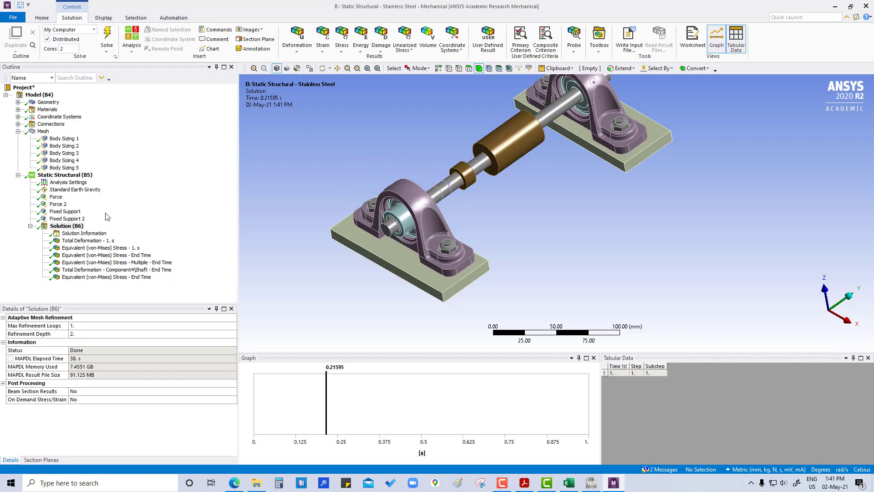
{"action": "right_click", "coordinate": [68, 228]}
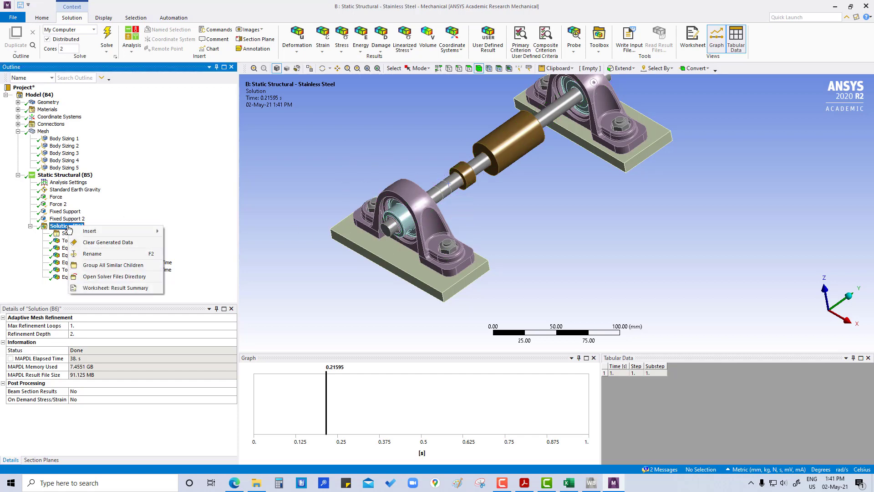
{"action": "mouse_move", "coordinate": [84, 231]}
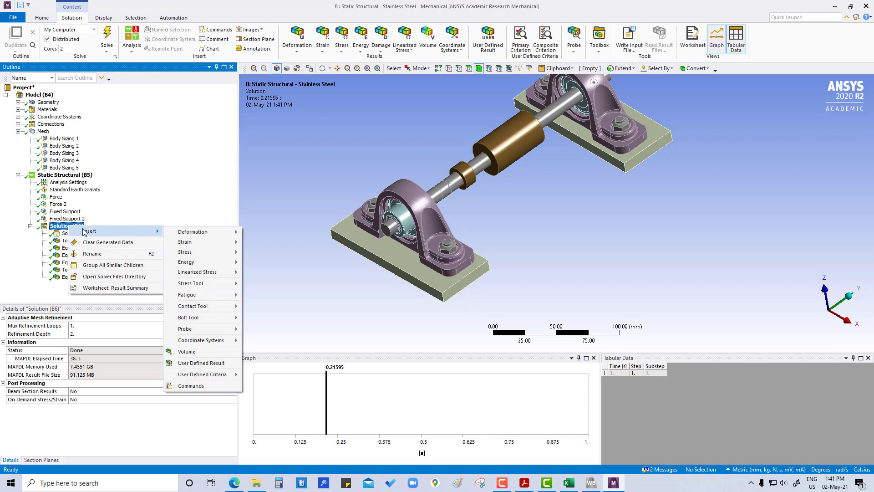
{"action": "left_click", "coordinate": [205, 364]}
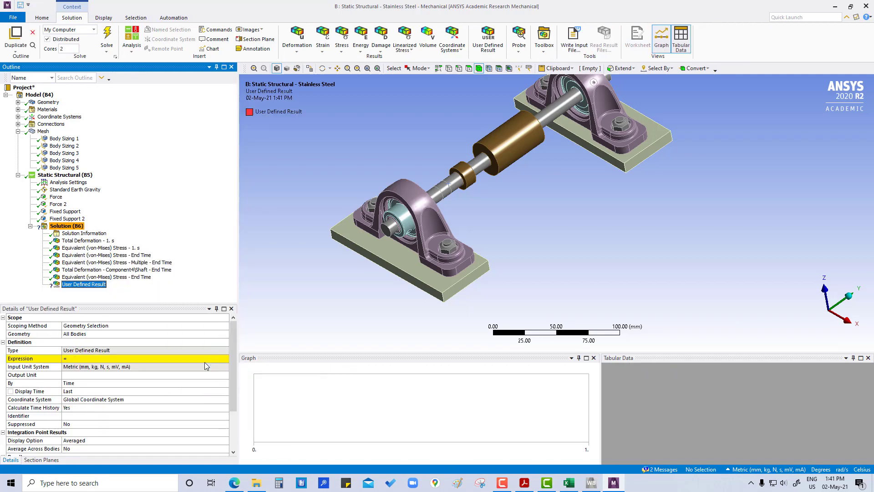
Set the user defined result's expression to (UX**2+UZ**2)**0.5 and rename the result based on its definition.
{"action": "left_click", "coordinate": [93, 358]}
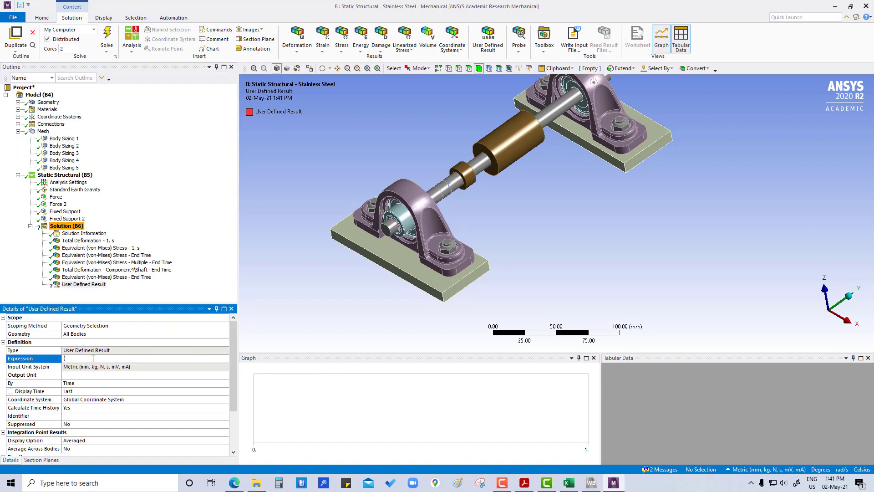
{"action": "type", "text": "(UX**2+UZ"}
{"action": "type", "text": "5"}
{"action": "left_click", "coordinate": [186, 298]}
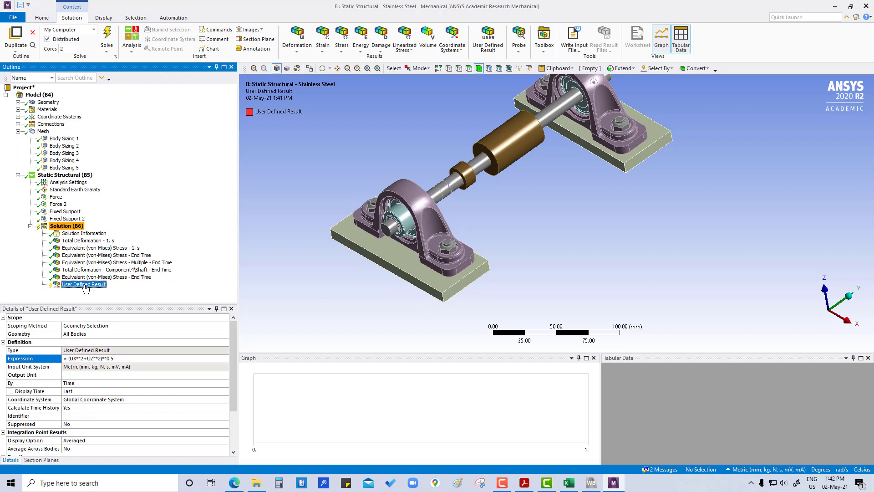
{"action": "right_click", "coordinate": [84, 286]}
{"action": "left_click", "coordinate": [117, 339]}
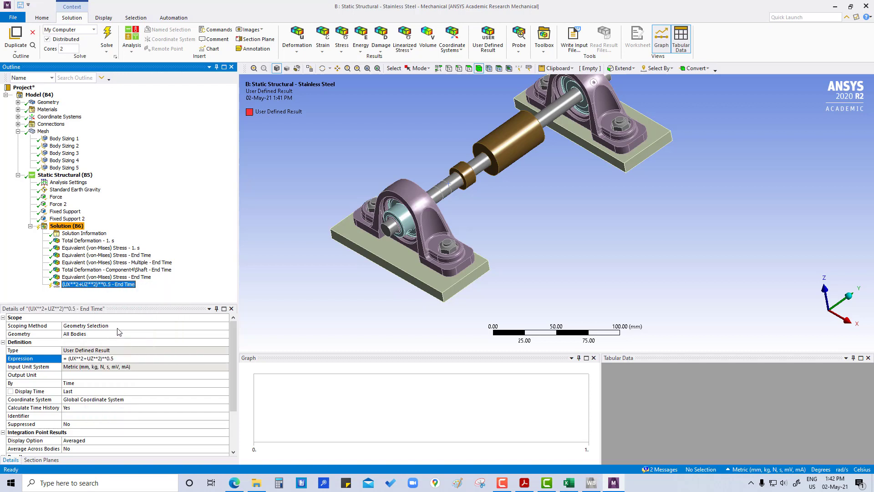
Scope the (UX**2+UZ**2)**0.5 result to the shaft's end face beside the front bearing housing.
{"action": "left_click", "coordinate": [97, 287]}
{"action": "left_click", "coordinate": [90, 334]}
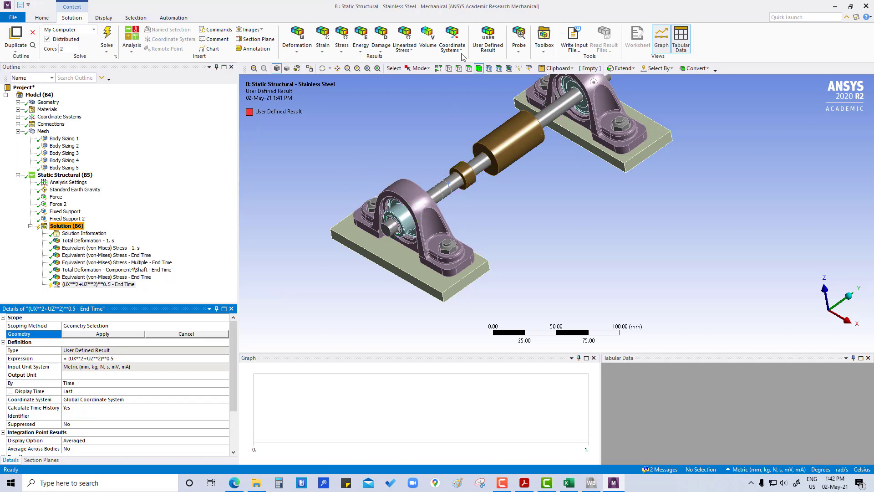
{"action": "left_click", "coordinate": [469, 69]}
{"action": "left_click", "coordinate": [385, 230]}
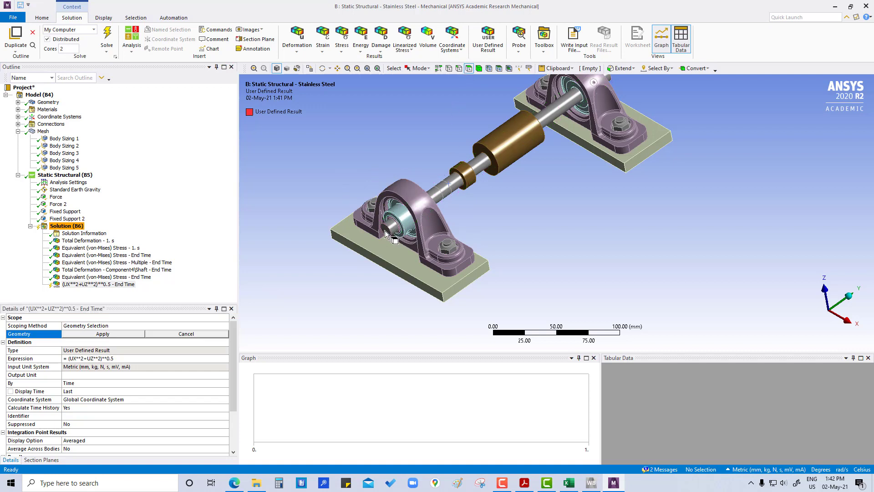
{"action": "left_click", "coordinate": [122, 334]}
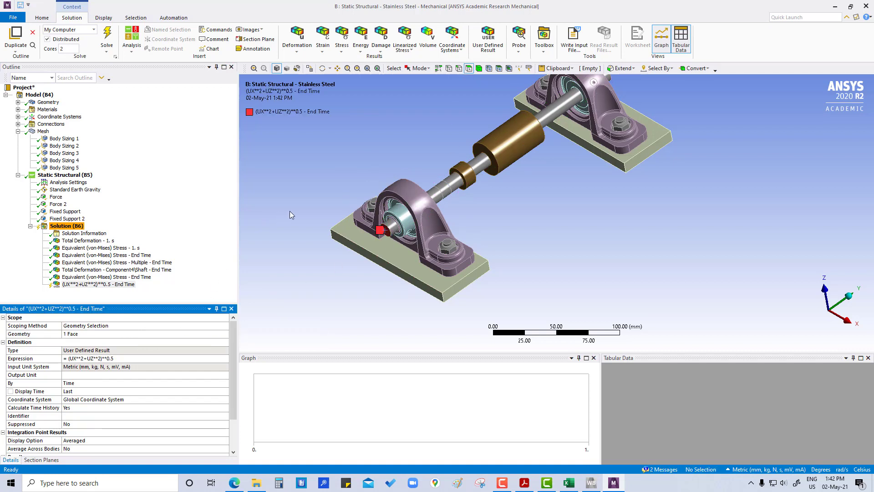
Duplicate the (UX**2+UZ**2)**0.5 result without results and scope the copy to the shaft's opposite end face.
{"action": "middle_click_drag", "start_coordinate": [603, 201], "coordinate": [603, 160]}
{"action": "scroll", "coordinate": [603, 160], "scroll_direction": "up", "scroll_amount": 2}
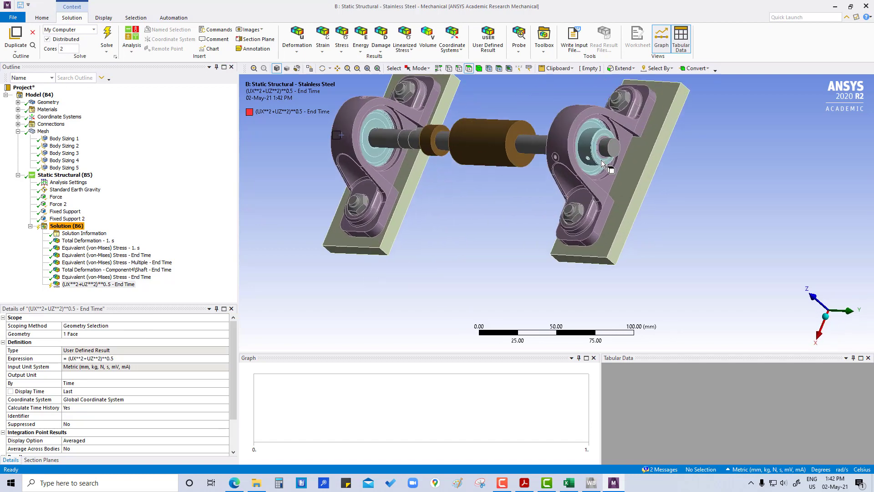
{"action": "right_click", "coordinate": [105, 285]}
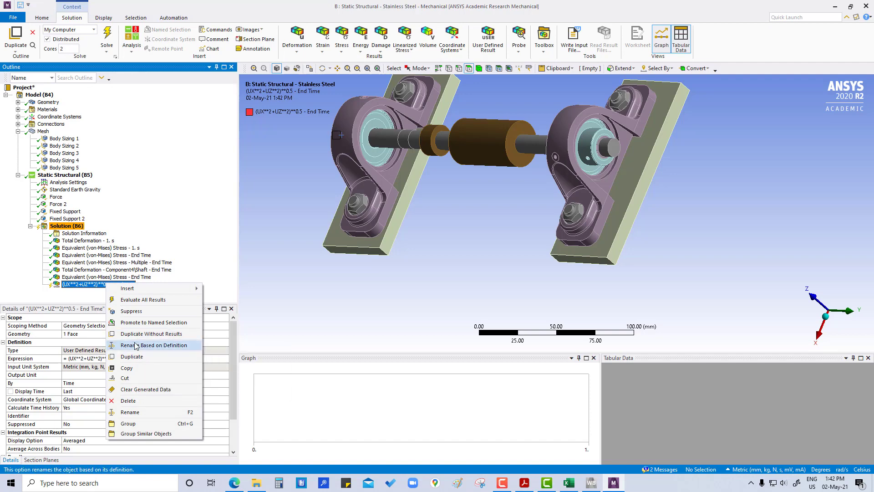
{"action": "left_click", "coordinate": [138, 335]}
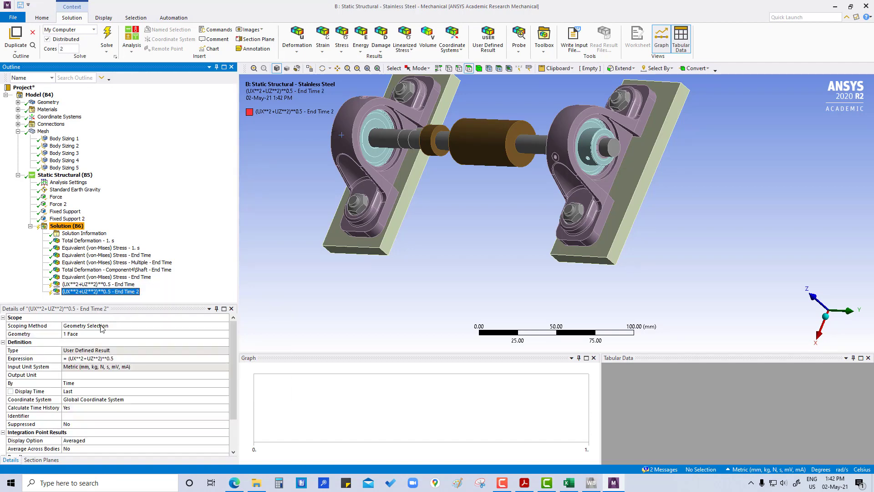
{"action": "left_click", "coordinate": [88, 335]}
{"action": "left_click", "coordinate": [612, 148]}
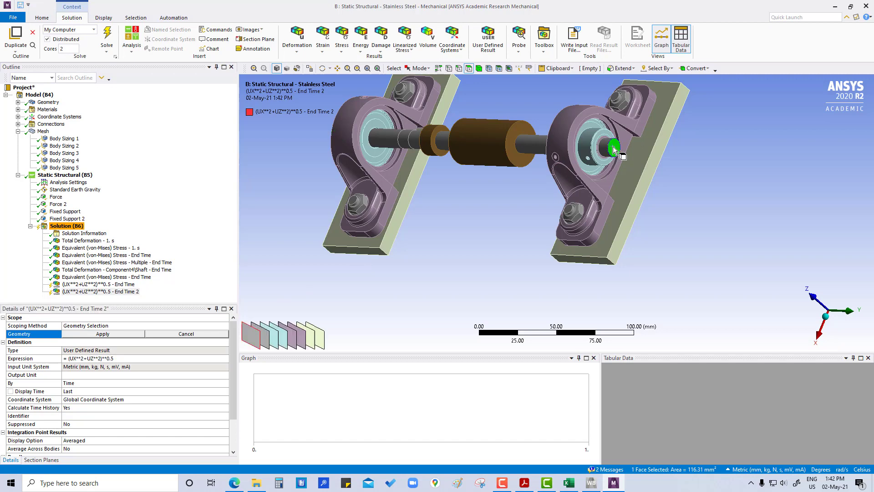
{"action": "left_click", "coordinate": [102, 334]}
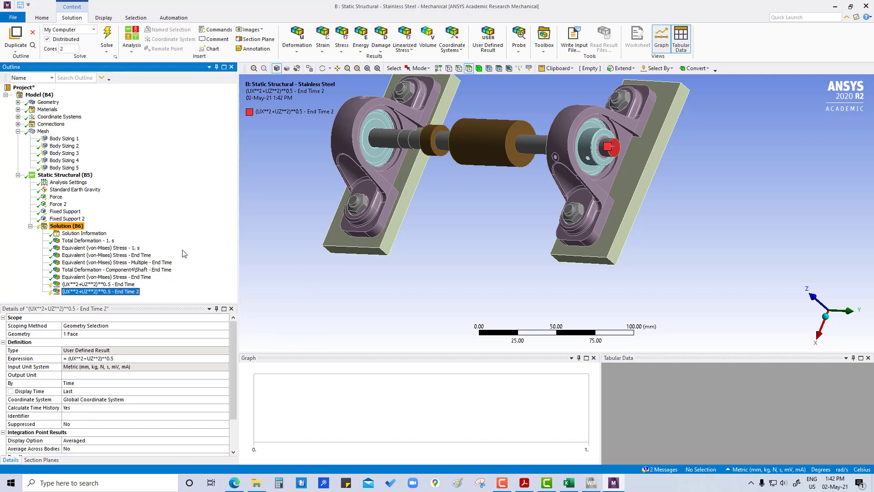
Evaluate all results of the solution and inspect the first (UX**2+UZ**2)**0.5 result at the shaft end.
{"action": "left_click", "coordinate": [64, 226]}
{"action": "right_click", "coordinate": [63, 228]}
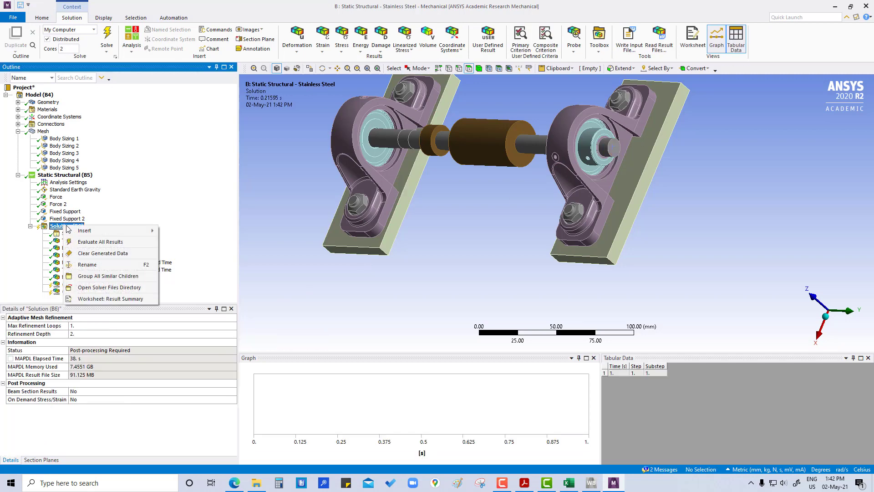
{"action": "left_click", "coordinate": [93, 241]}
{"action": "left_click", "coordinate": [99, 284]}
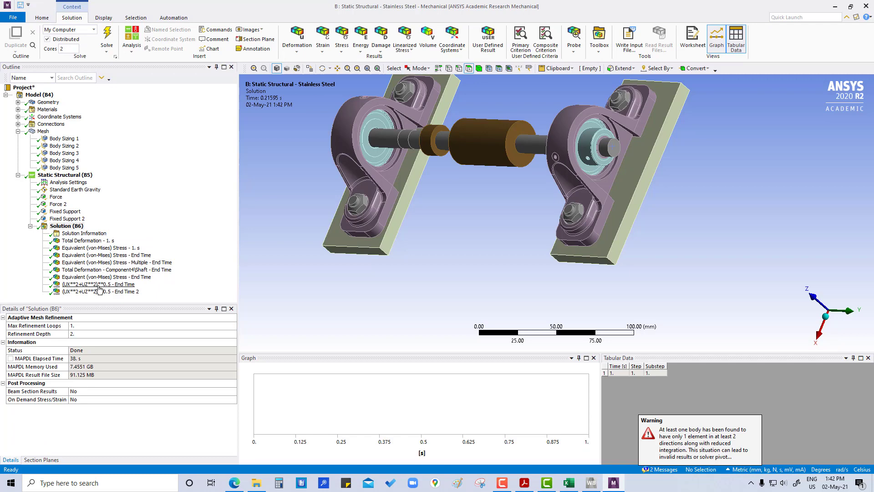
{"action": "left_click_drag", "start_coordinate": [359, 159], "coordinate": [358, 167]}
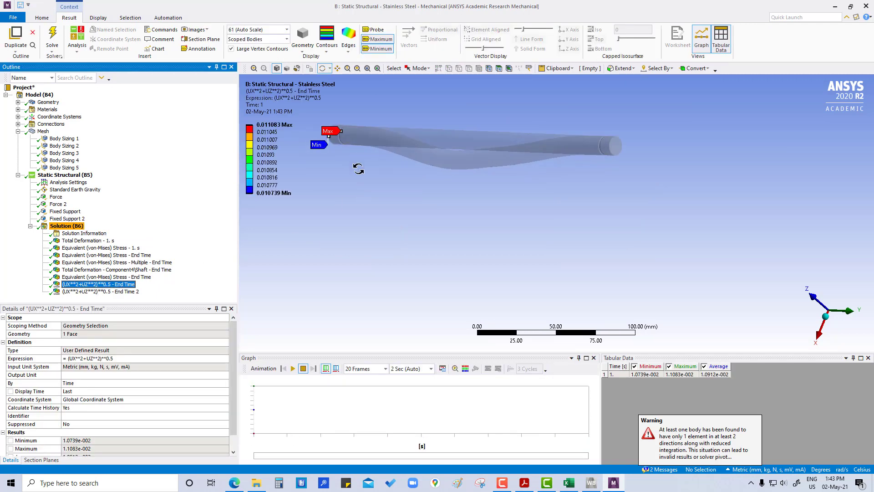
{"action": "left_click_drag", "start_coordinate": [361, 136], "coordinate": [457, 107]}
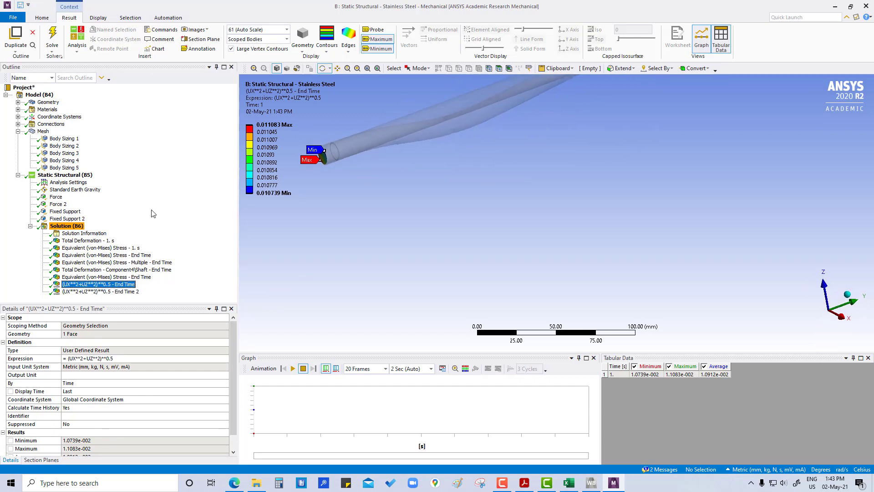
Open the solution's worksheet, look over the available solution quantities, and show the Result Summary.
{"action": "left_click", "coordinate": [67, 226]}
{"action": "right_click", "coordinate": [68, 229]}
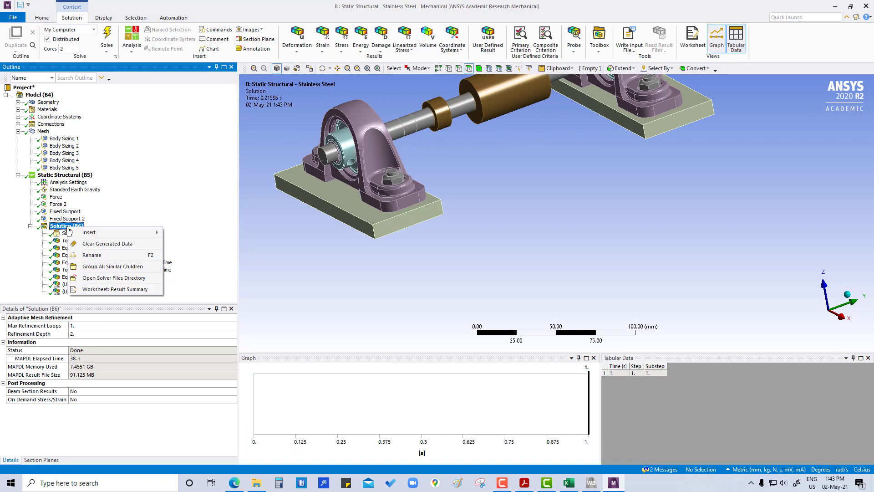
{"action": "left_click", "coordinate": [158, 205]}
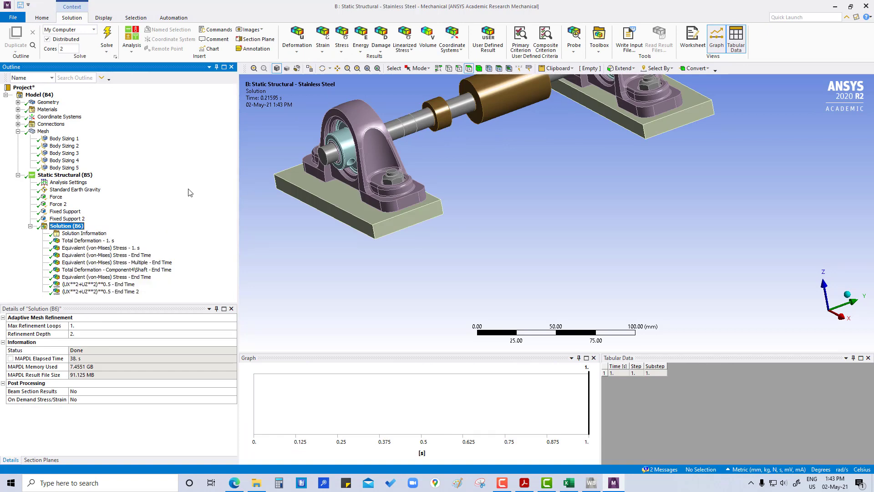
{"action": "left_click", "coordinate": [691, 38]}
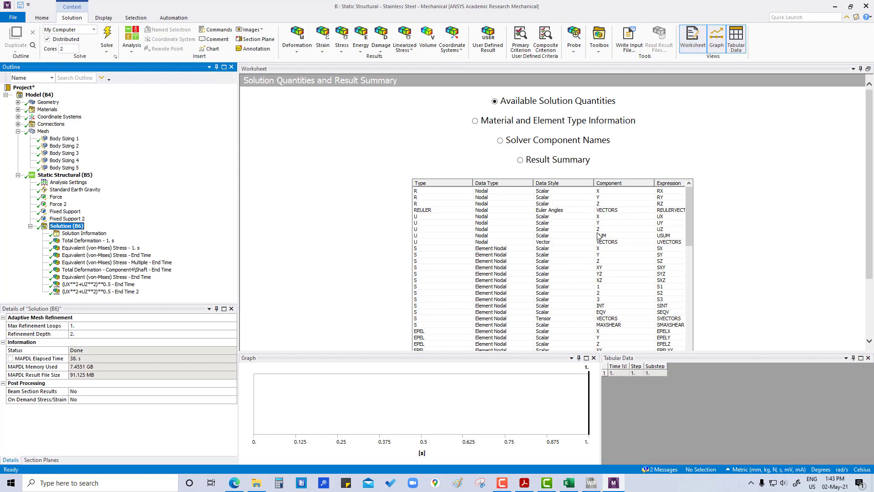
{"action": "scroll", "coordinate": [599, 237], "scroll_direction": "down", "scroll_amount": 2}
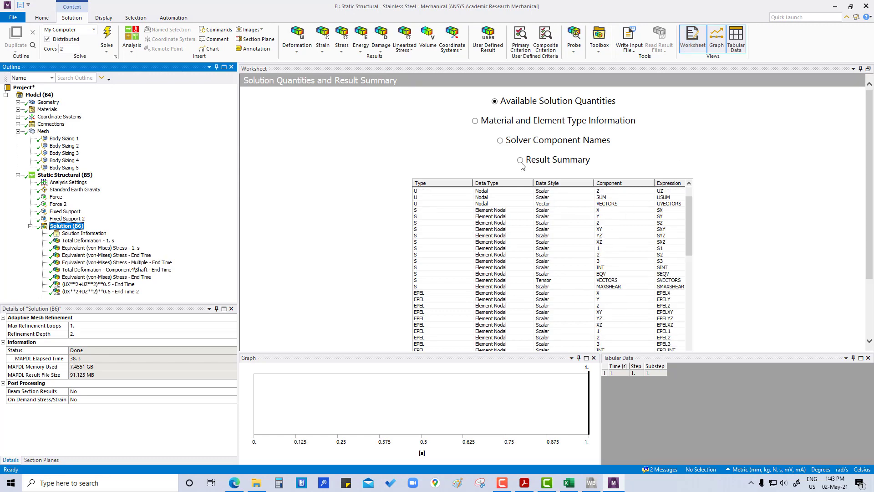
{"action": "left_click", "coordinate": [520, 160]}
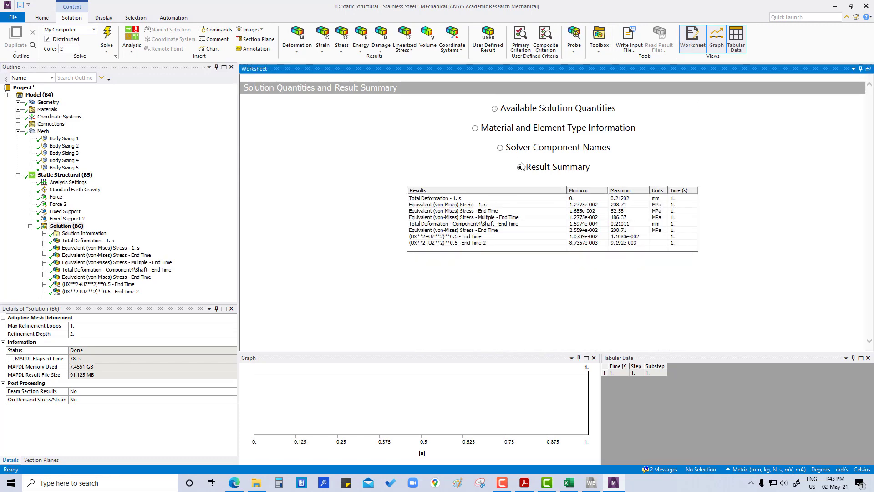
Export the result summary to the desktop as an Excel file named file.xls.
{"action": "left_click", "coordinate": [64, 227]}
{"action": "right_click", "coordinate": [64, 229]}
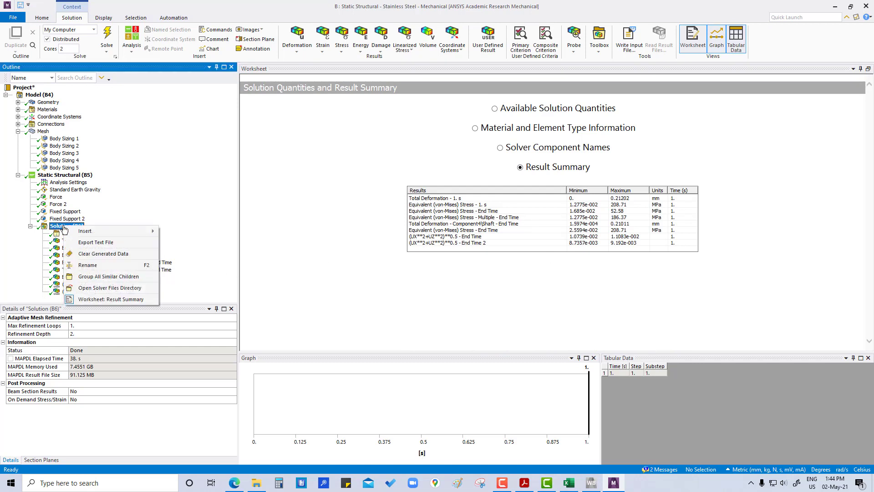
{"action": "left_click", "coordinate": [89, 242]}
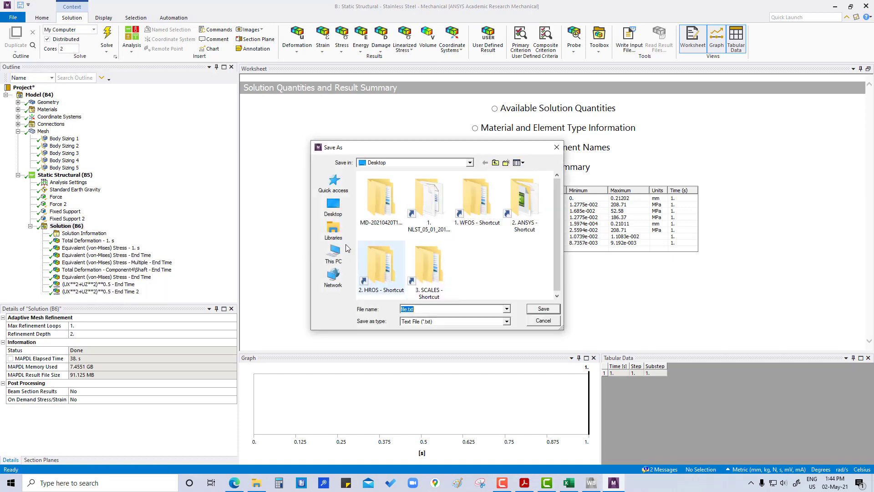
{"action": "left_click", "coordinate": [333, 207]}
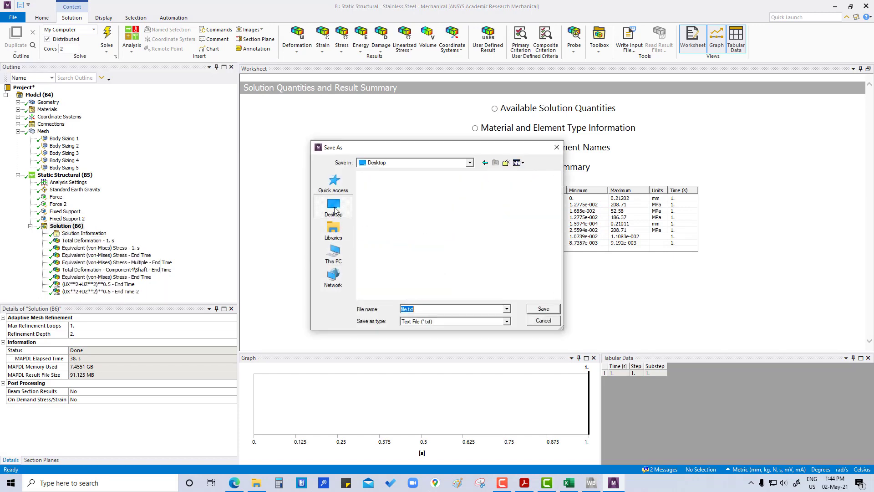
{"action": "left_click", "coordinate": [506, 321]}
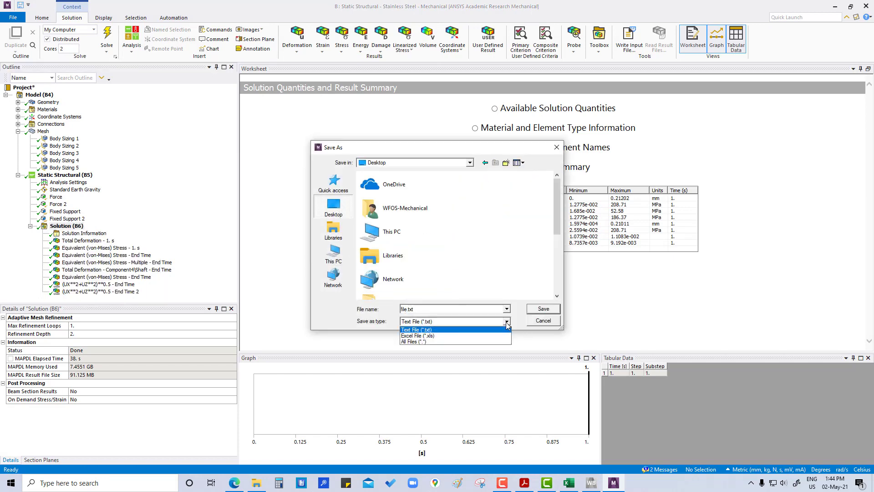
{"action": "left_click", "coordinate": [422, 337]}
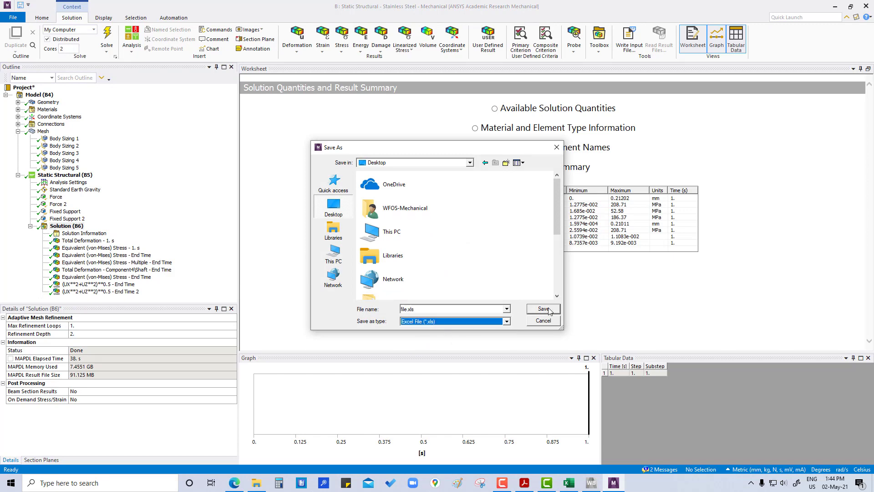
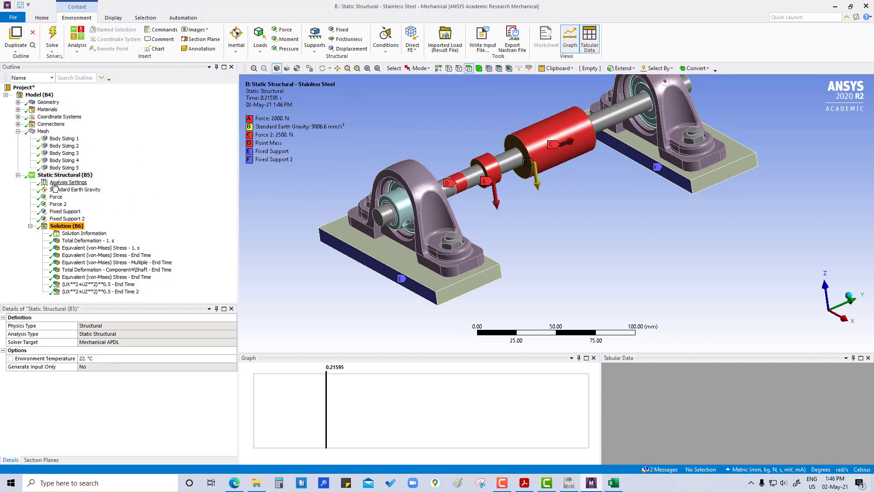
Check the material assignment of the first housing body in the model's geometry.
{"action": "left_click", "coordinate": [18, 102]}
{"action": "left_click", "coordinate": [67, 126]}
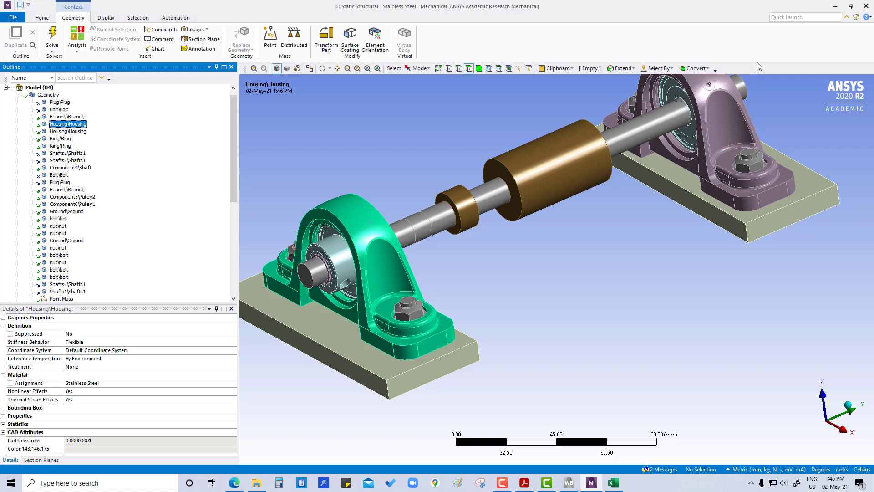
Switch to file.xls in Excel and insert two blank columns before the Units column.
{"action": "left_click", "coordinate": [832, 8]}
{"action": "left_click", "coordinate": [400, 256]}
{"action": "left_click_drag", "start_coordinate": [292, 99], "coordinate": [346, 96]}
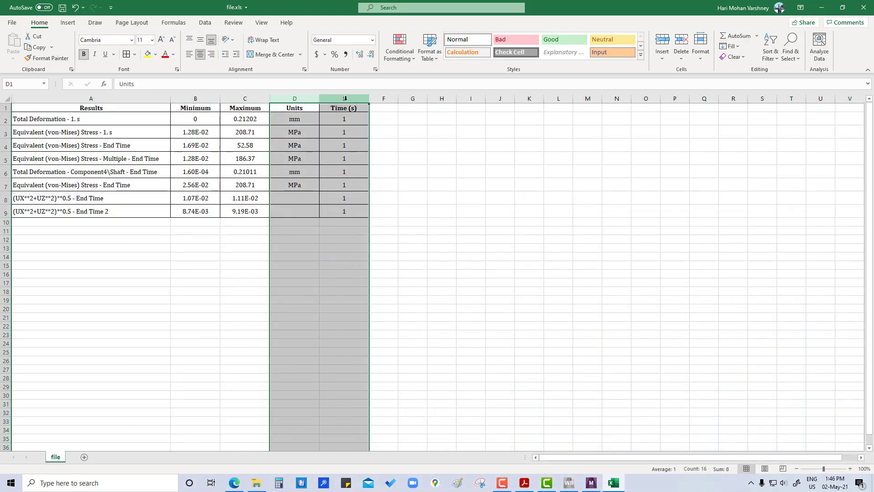
{"action": "right_click", "coordinate": [346, 99]}
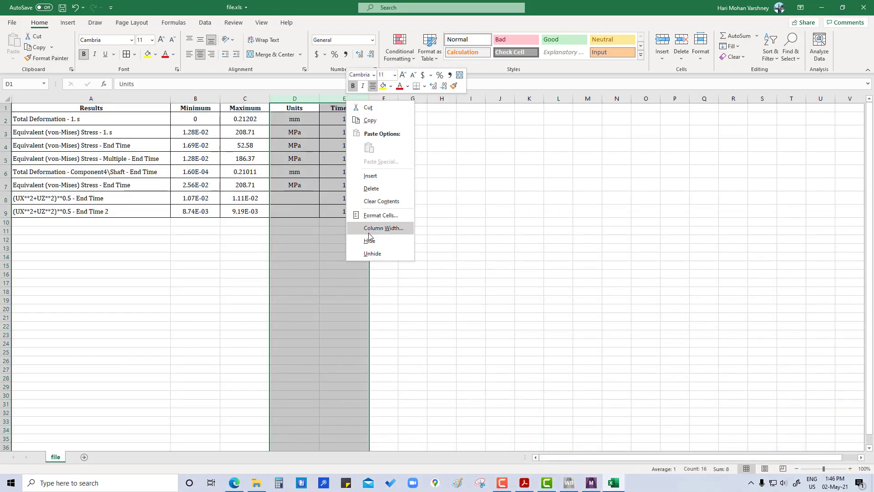
{"action": "left_click", "coordinate": [379, 177]}
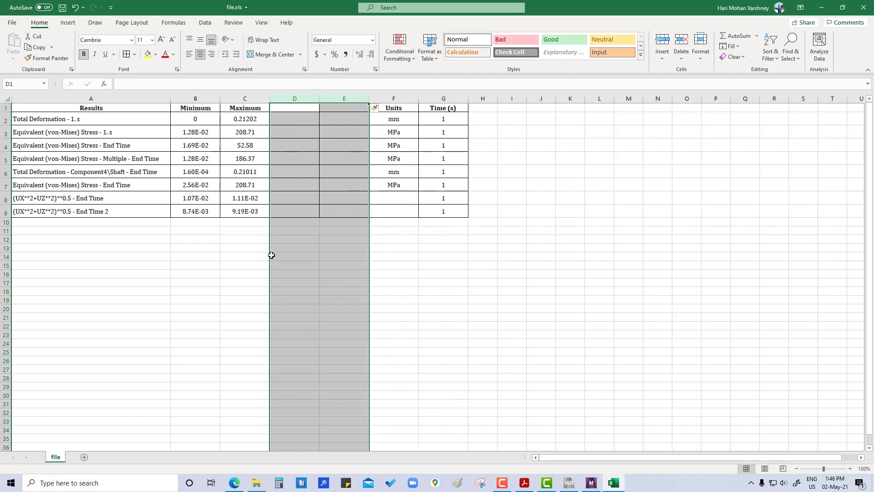
Add a row above the table header with merged labels "Stainless Steel" over Minimum and Maximum and "Unfilled Polycarbonate" over the two blank columns.
{"action": "right_click", "coordinate": [6, 108]}
{"action": "left_click", "coordinate": [25, 182]}
{"action": "left_click_drag", "start_coordinate": [195, 108], "coordinate": [337, 108]}
{"action": "type", "text": "Stainless Steel"}
{"action": "key", "text": "F4"}
{"action": "type", "text": "Unfilled Polycarbonate"}
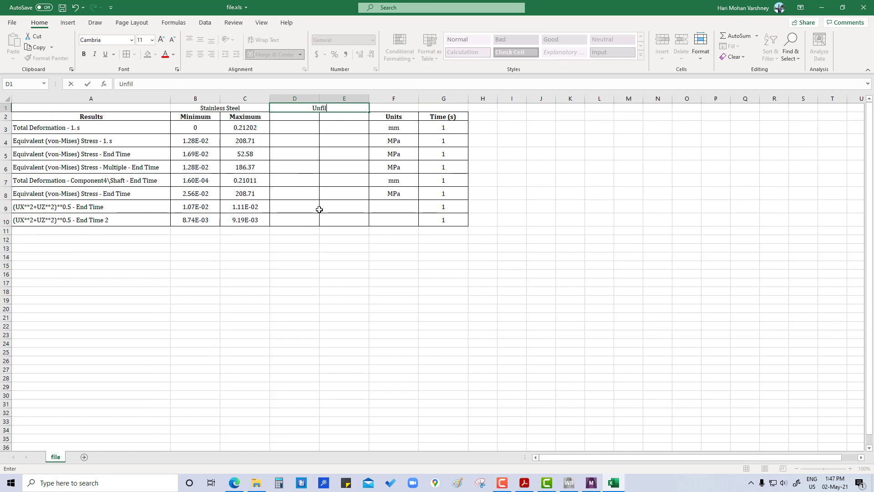
{"action": "left_click", "coordinate": [299, 240]}
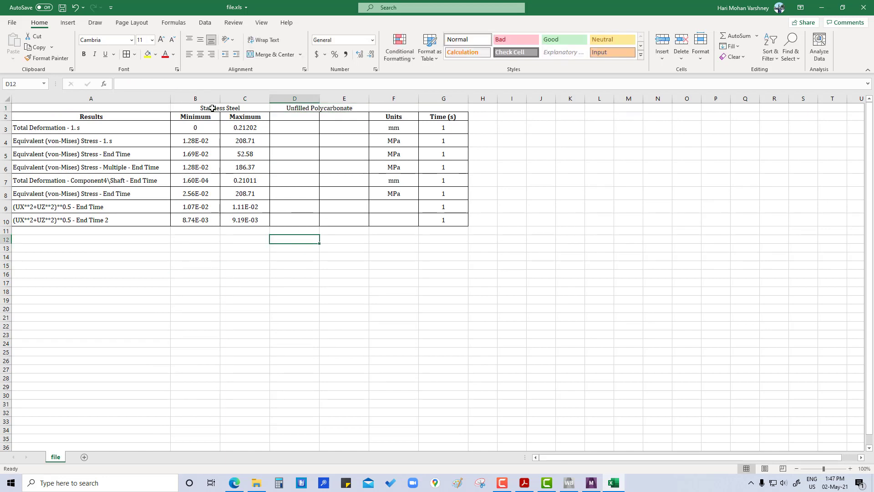
Make the material label row bold and widen the Results column.
{"action": "left_click_drag", "start_coordinate": [91, 108], "coordinate": [436, 106]}
{"action": "key", "text": "ctrl+b"}
{"action": "left_click", "coordinate": [295, 317]}
{"action": "left_click_drag", "start_coordinate": [170, 99], "coordinate": [185, 98]}
{"action": "left_click", "coordinate": [148, 157]}
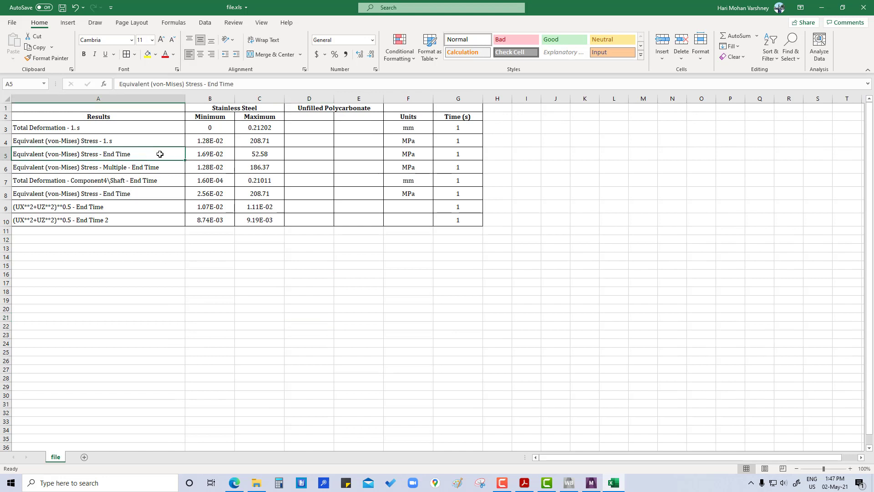
Append "-Housing", "-Bearing" and "-Shaft" to the End Time equivalent stress names in rows 5, 6 and 8 respectively.
{"action": "double_click", "coordinate": [162, 154]}
{"action": "type", "text": "-Housing"}
{"action": "left_click", "coordinate": [168, 166]}
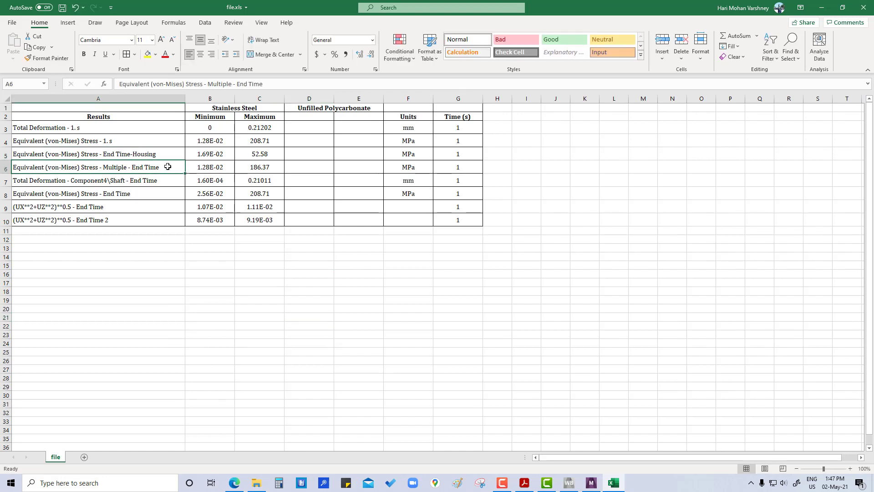
{"action": "double_click", "coordinate": [168, 167]}
{"action": "type", "text": "-Bearing"}
{"action": "left_click", "coordinate": [136, 196]}
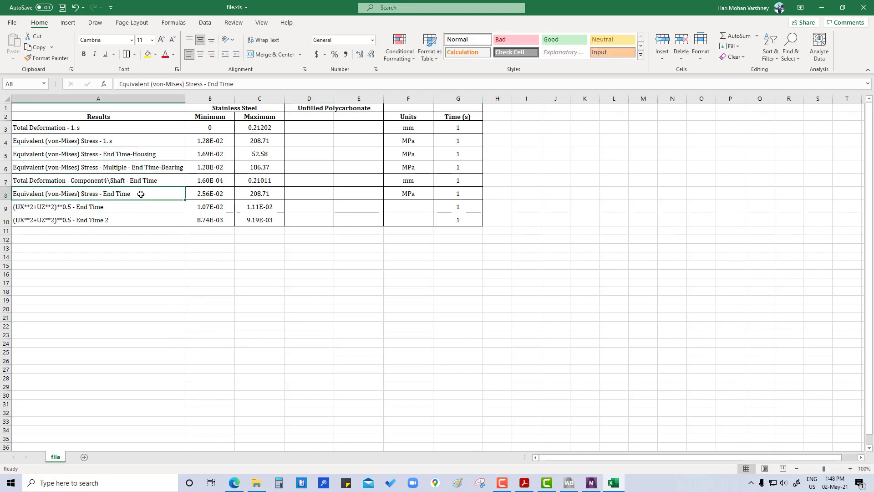
{"action": "double_click", "coordinate": [148, 193]}
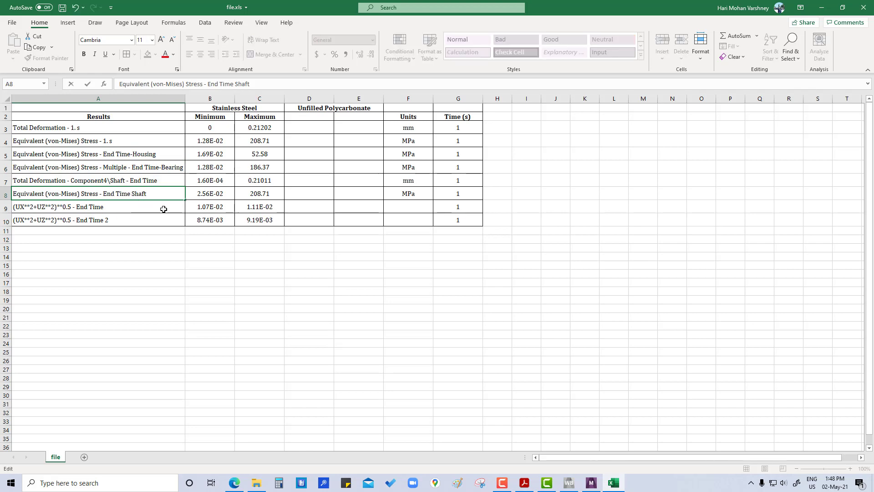
{"action": "type", "text": "-"}
{"action": "left_click", "coordinate": [153, 258]}
Switch to ANSYS Mechanical, add force reaction probes for both fixed supports to the solution, and evaluate them to view the reactions.
{"action": "left_click", "coordinate": [591, 482]}
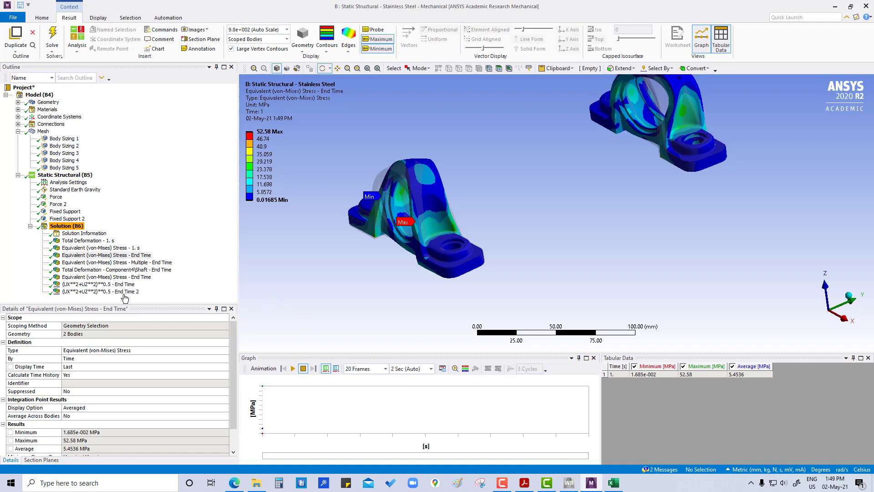
{"action": "left_click", "coordinate": [71, 212]}
{"action": "left_click", "coordinate": [71, 219], "text": "ctrl"}
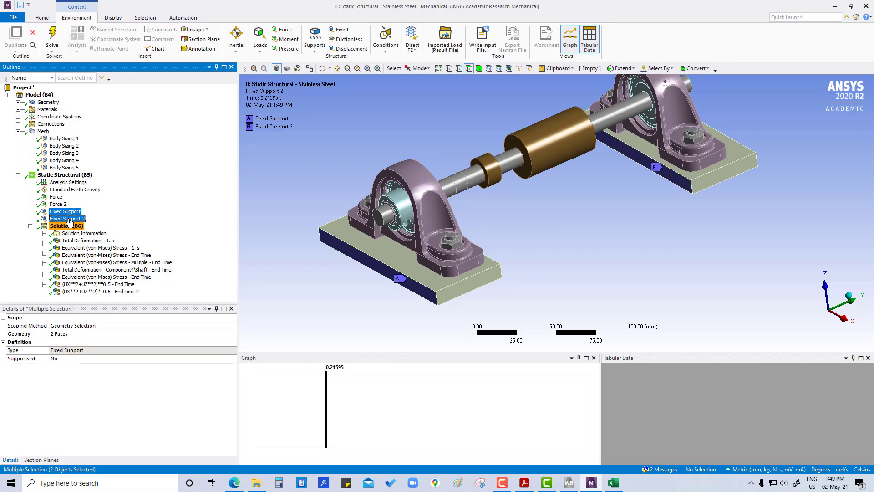
{"action": "left_click_drag", "start_coordinate": [67, 223], "coordinate": [63, 226]}
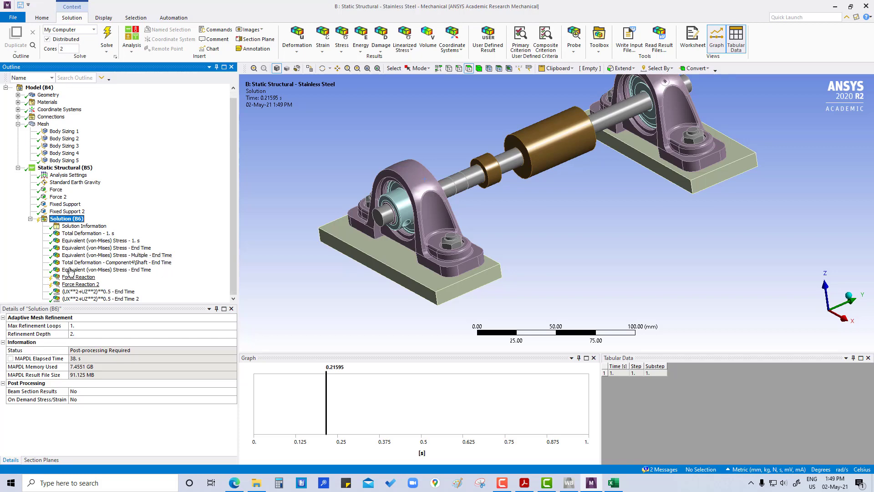
{"action": "right_click", "coordinate": [74, 219]}
{"action": "left_click", "coordinate": [101, 236]}
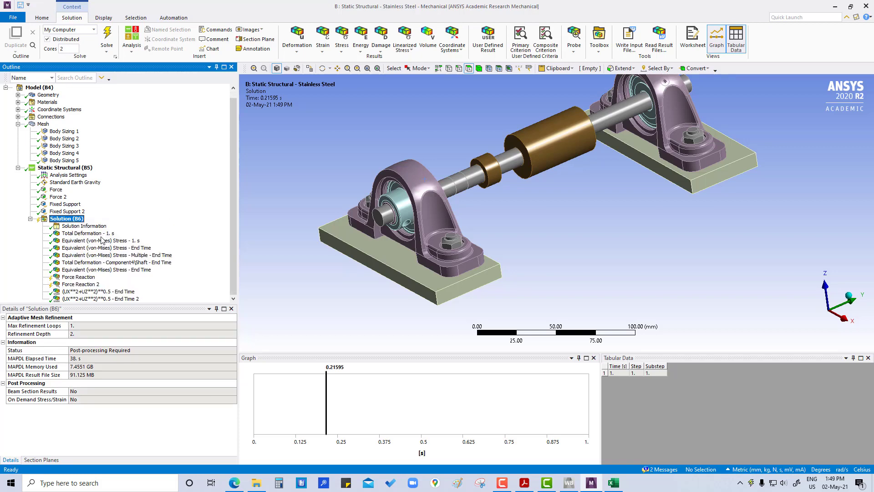
{"action": "left_click", "coordinate": [80, 277]}
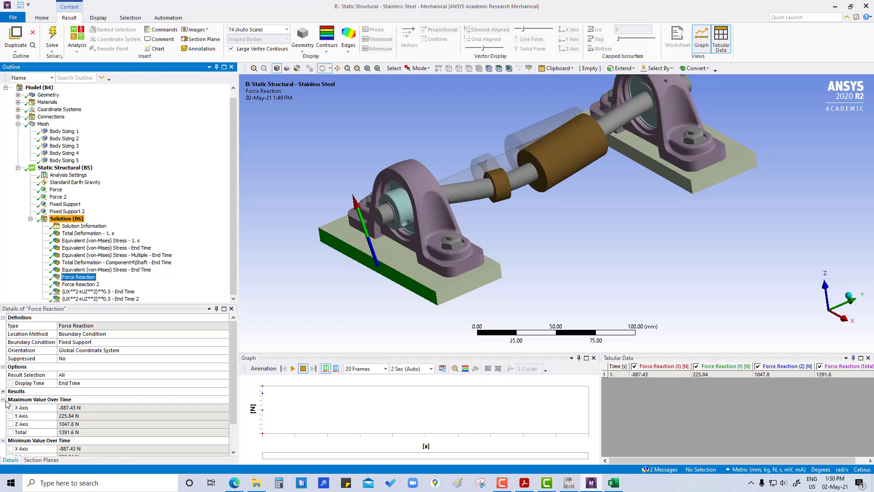
{"action": "left_click", "coordinate": [81, 284]}
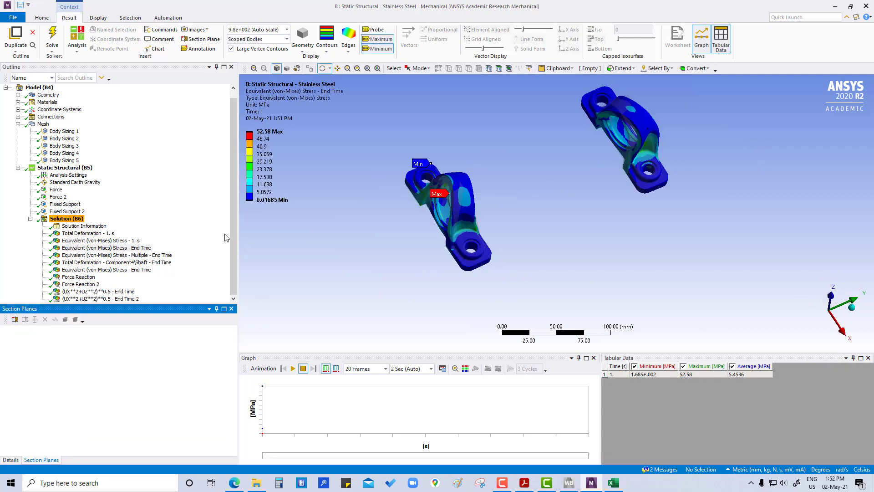
Examine the equivalent stress distribution on the two housings from several directions.
{"action": "scroll", "coordinate": [431, 217], "scroll_direction": "down", "scroll_amount": 2}
{"action": "scroll", "coordinate": [430, 216], "scroll_direction": "up", "scroll_amount": 5}
{"action": "left_click_drag", "start_coordinate": [431, 217], "coordinate": [367, 237]}
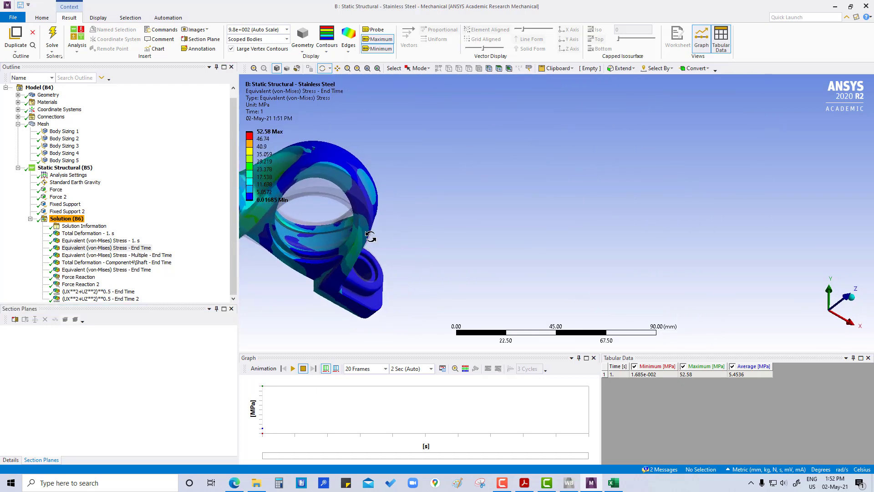
{"action": "scroll", "coordinate": [386, 244], "scroll_direction": "up", "scroll_amount": 2}
{"action": "scroll", "coordinate": [386, 244], "scroll_direction": "down", "scroll_amount": 4}
{"action": "left_click_drag", "start_coordinate": [456, 258], "coordinate": [390, 254]}
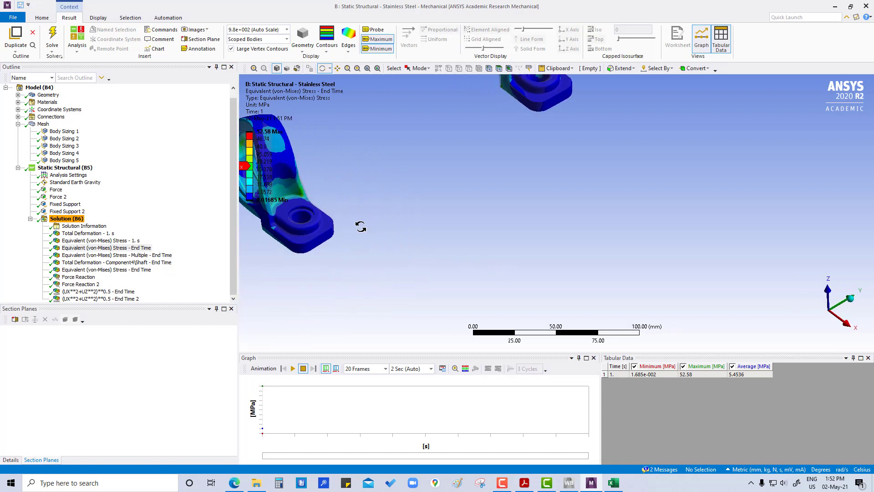
{"action": "scroll", "coordinate": [417, 256], "scroll_direction": "down", "scroll_amount": 2}
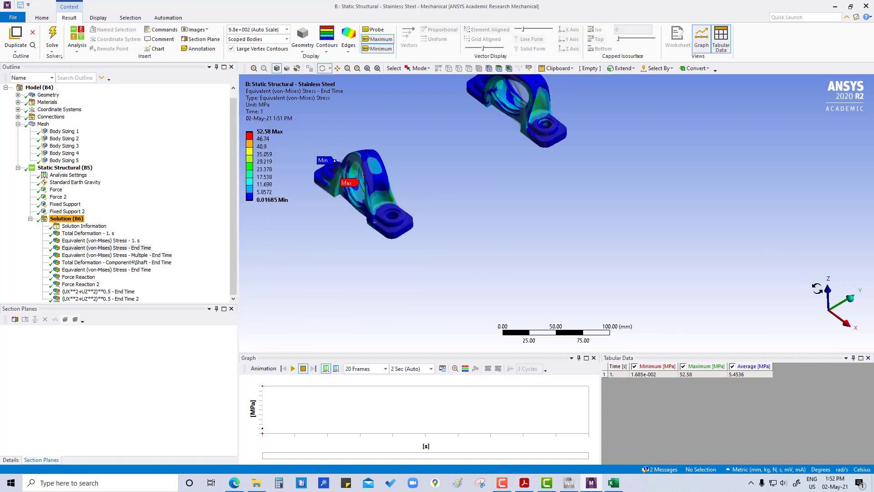
Look along the Z axis and create a section plane lengthwise through the housing that carries the maximum stress.
{"action": "left_click", "coordinate": [828, 290]}
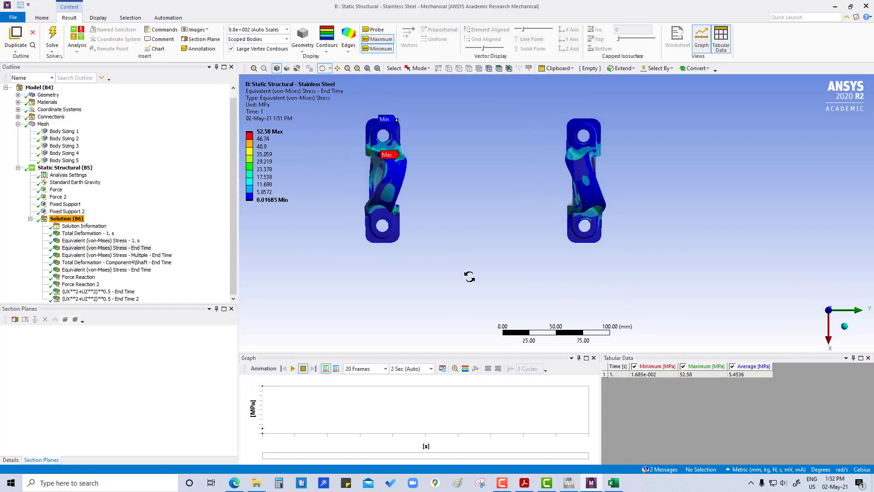
{"action": "left_click", "coordinate": [15, 319]}
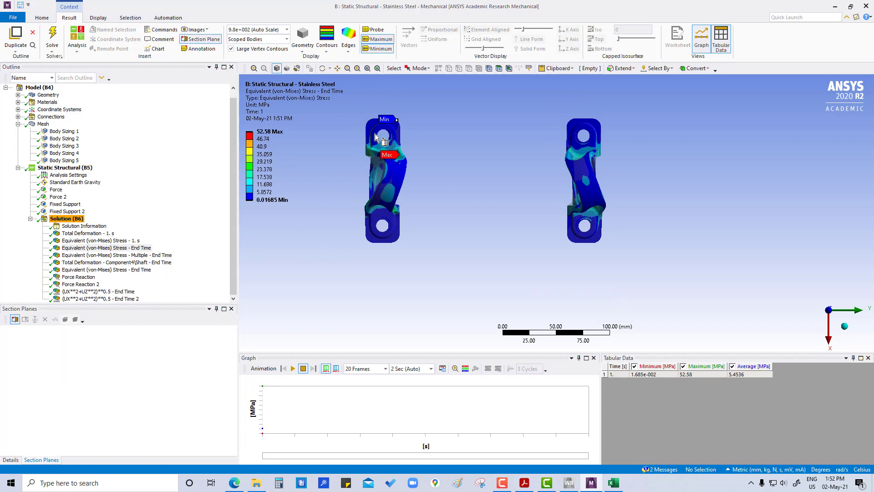
{"action": "left_click_drag", "start_coordinate": [385, 105], "coordinate": [448, 168]}
{"action": "scroll", "coordinate": [448, 169], "scroll_direction": "up", "scroll_amount": 5}
{"action": "middle_click_drag", "start_coordinate": [380, 140], "coordinate": [490, 249], "text": "ctrl"}
{"action": "scroll", "coordinate": [400, 224], "scroll_direction": "up", "scroll_amount": 5}
{"action": "left_click_drag", "start_coordinate": [363, 207], "coordinate": [429, 188]}
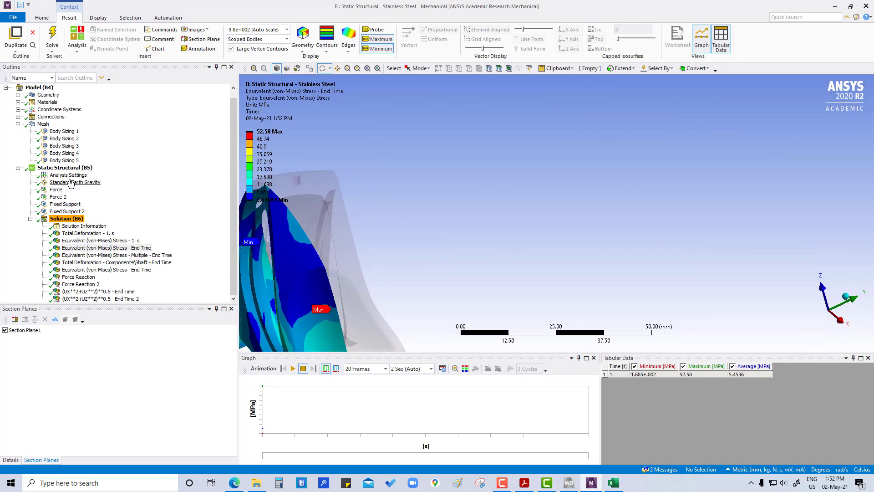
Show the geometry to examine the sectioned housing, bearing and bolts, and turn off Section Plane1.
{"action": "left_click", "coordinate": [48, 95]}
{"action": "middle_click_drag", "start_coordinate": [419, 219], "coordinate": [340, 374]}
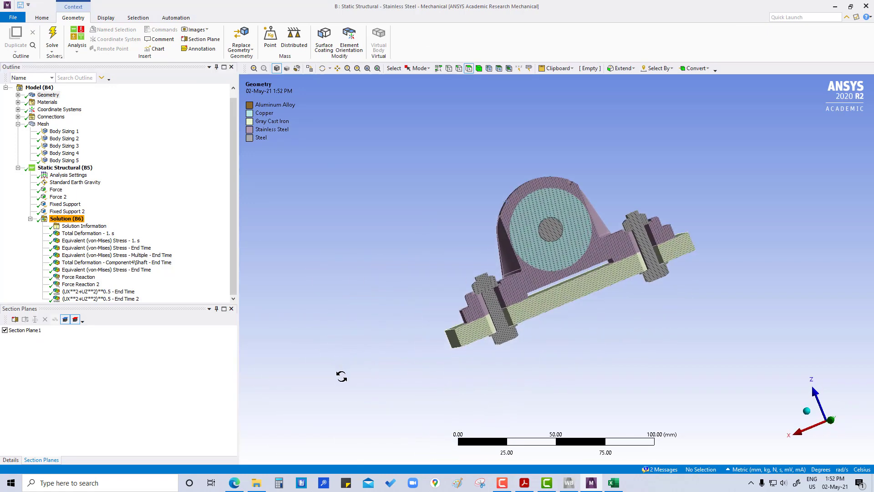
{"action": "scroll", "coordinate": [531, 224], "scroll_direction": "up", "scroll_amount": 5}
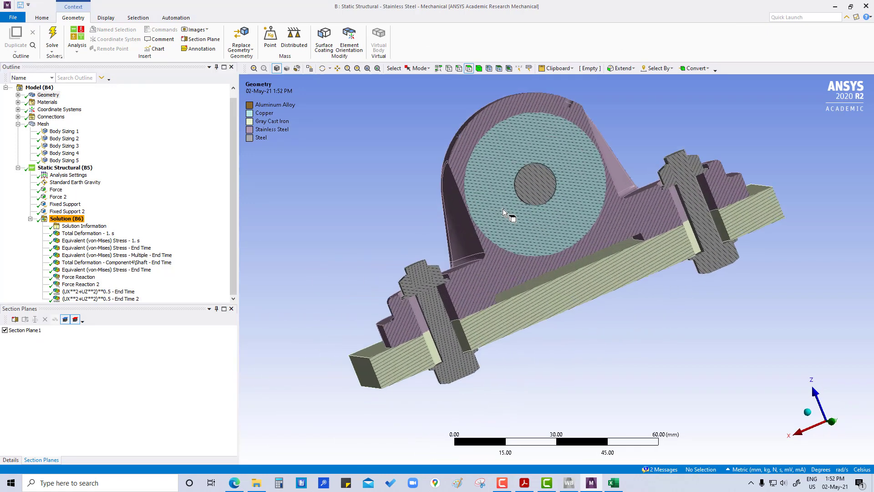
{"action": "middle_click_drag", "start_coordinate": [502, 208], "coordinate": [540, 202]}
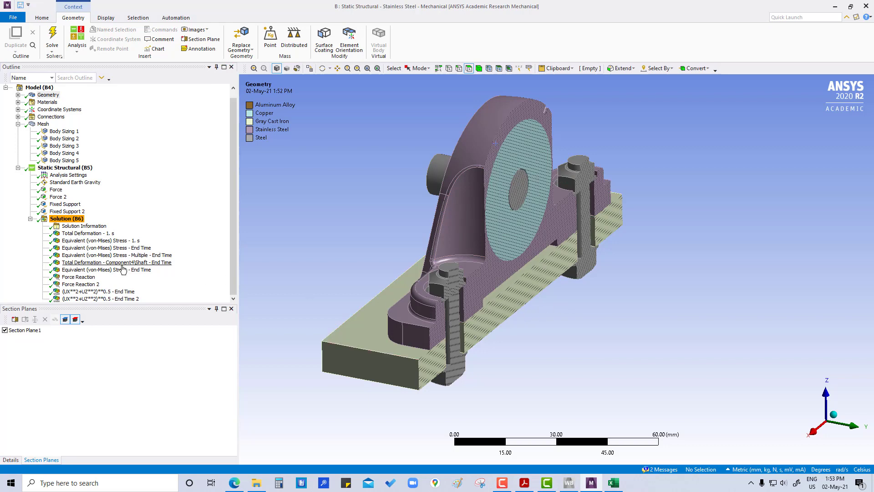
{"action": "left_click", "coordinate": [205, 201]}
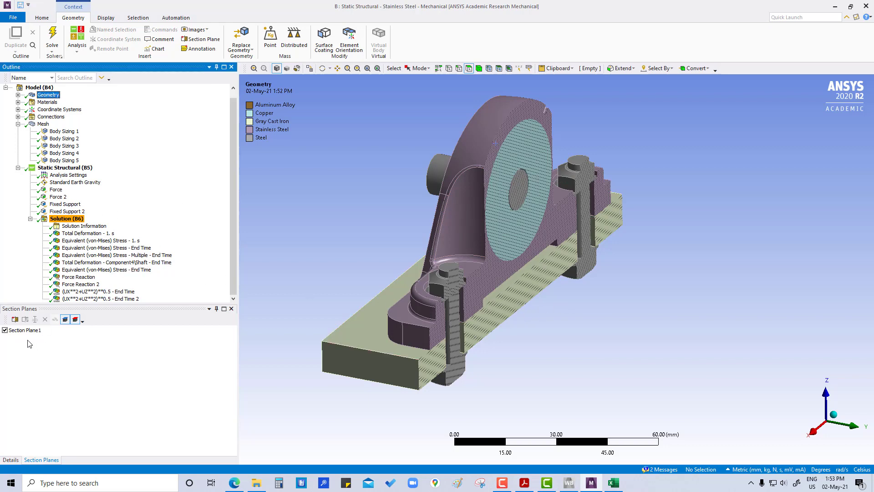
{"action": "left_click", "coordinate": [5, 330]}
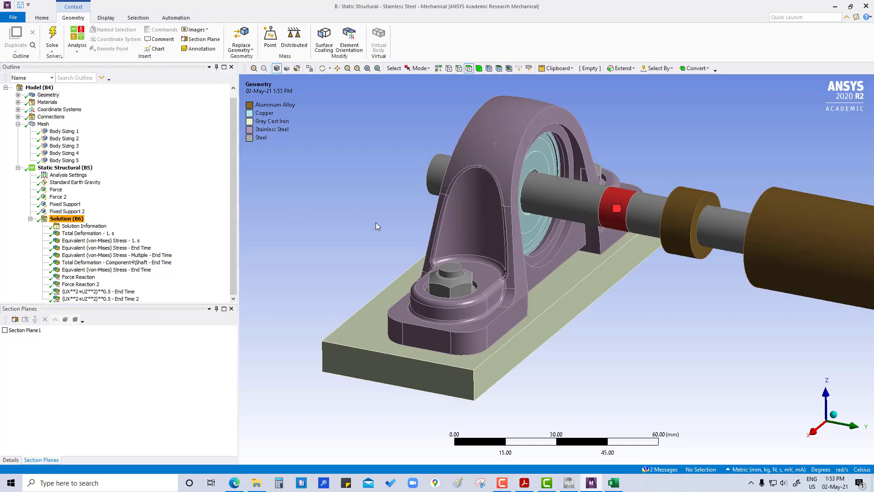
Select the four cylindrical recess faces on the sides of the two bearing housings.
{"action": "scroll", "coordinate": [445, 276], "scroll_direction": "up", "scroll_amount": 2}
{"action": "scroll", "coordinate": [445, 276], "scroll_direction": "down", "scroll_amount": 2}
{"action": "scroll", "coordinate": [536, 275], "scroll_direction": "down", "scroll_amount": 3}
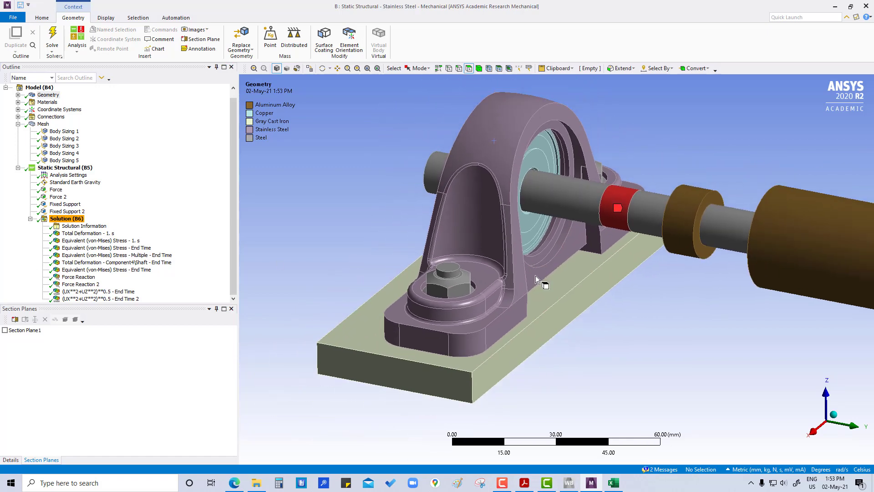
{"action": "scroll", "coordinate": [535, 275], "scroll_direction": "down", "scroll_amount": 1}
{"action": "mouse_move", "coordinate": [566, 312]}
{"action": "middle_mouse_down"}
{"action": "mouse_move", "coordinate": [663, 306]}
{"action": "mouse_move", "coordinate": [559, 296]}
{"action": "mouse_move", "coordinate": [569, 296]}
{"action": "mouse_move", "coordinate": [566, 317]}
{"action": "middle_mouse_up"}
{"action": "left_click", "coordinate": [560, 297]}
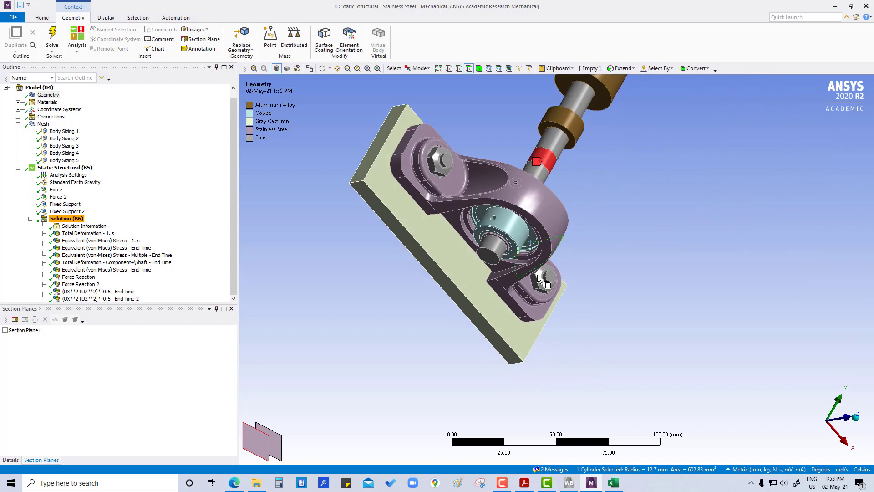
{"action": "left_click", "coordinate": [482, 179], "text": "ctrl"}
{"action": "middle_click_drag", "start_coordinate": [639, 157], "coordinate": [710, 285]}
{"action": "left_click", "coordinate": [708, 329], "text": "ctrl"}
{"action": "middle_click_drag", "start_coordinate": [599, 258], "coordinate": [613, 225]}
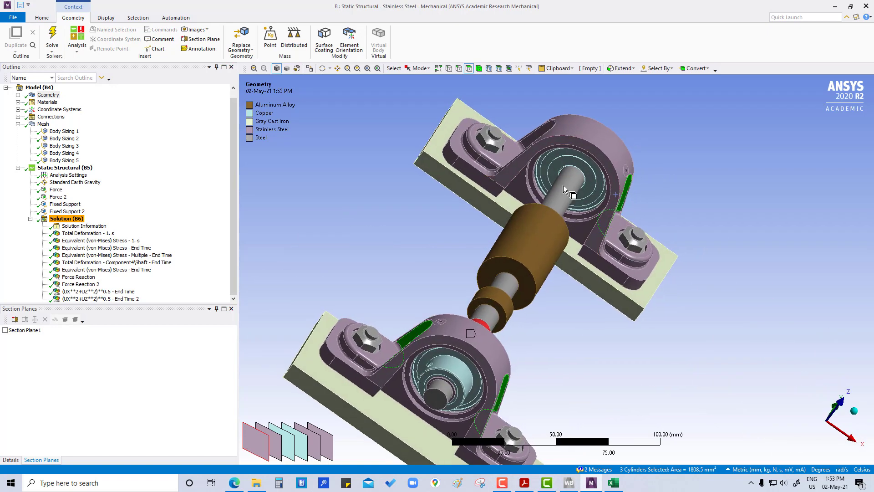
{"action": "middle_click_drag", "start_coordinate": [510, 160], "coordinate": [545, 135]}
{"action": "left_click", "coordinate": [545, 135], "text": "ctrl"}
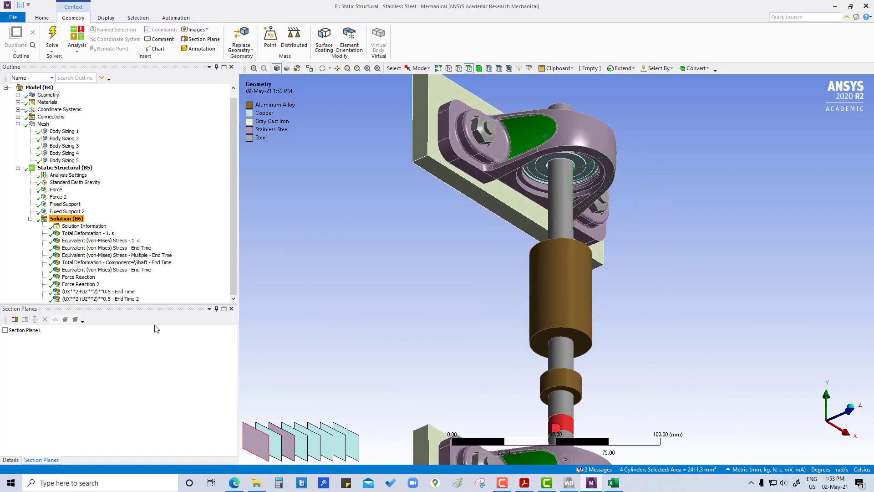
Insert an Equivalent (von-Mises) stress result scoped to the four selected faces and show its details.
{"action": "left_click", "coordinate": [67, 219]}
{"action": "right_click", "coordinate": [72, 218]}
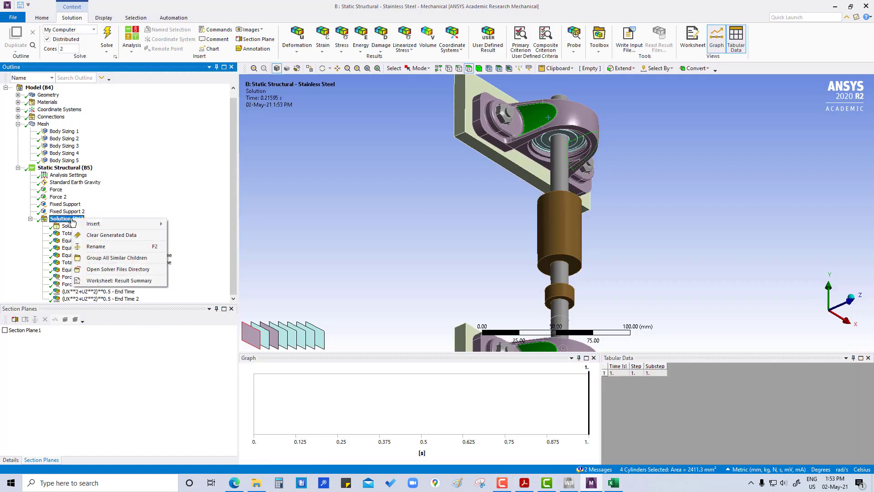
{"action": "mouse_move", "coordinate": [96, 227]}
{"action": "mouse_move", "coordinate": [201, 245]}
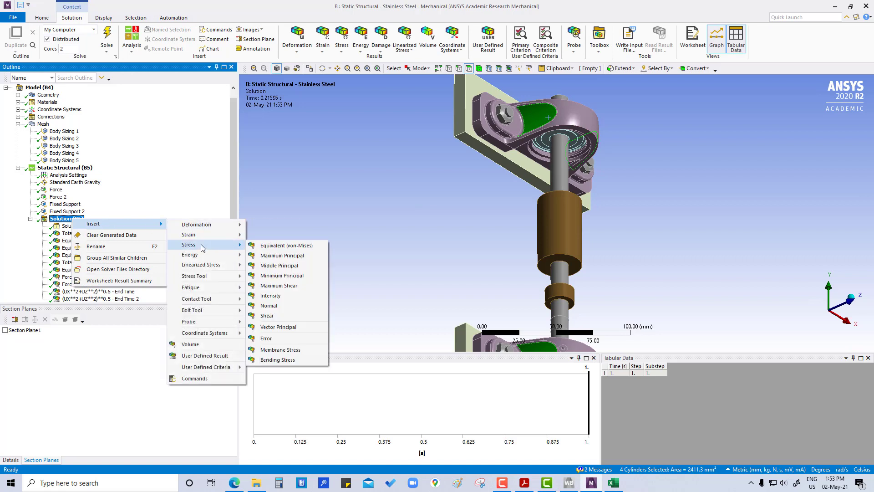
{"action": "left_click", "coordinate": [294, 246]}
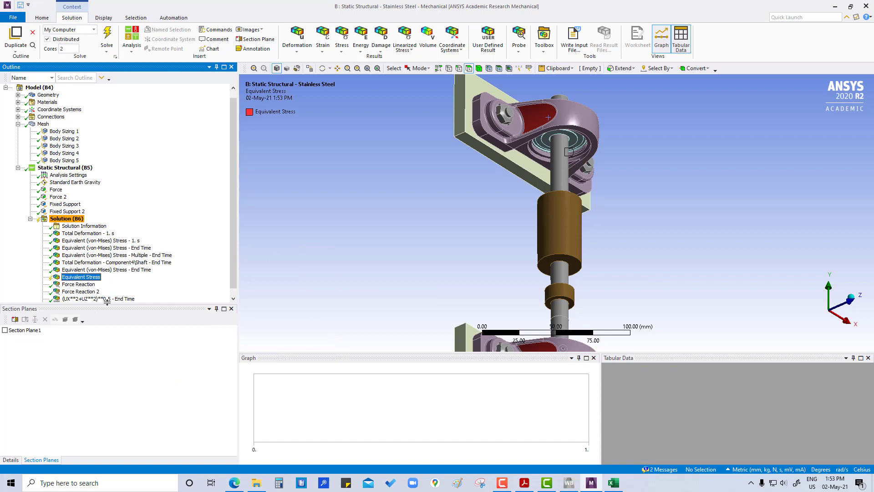
{"action": "left_click", "coordinate": [11, 459]}
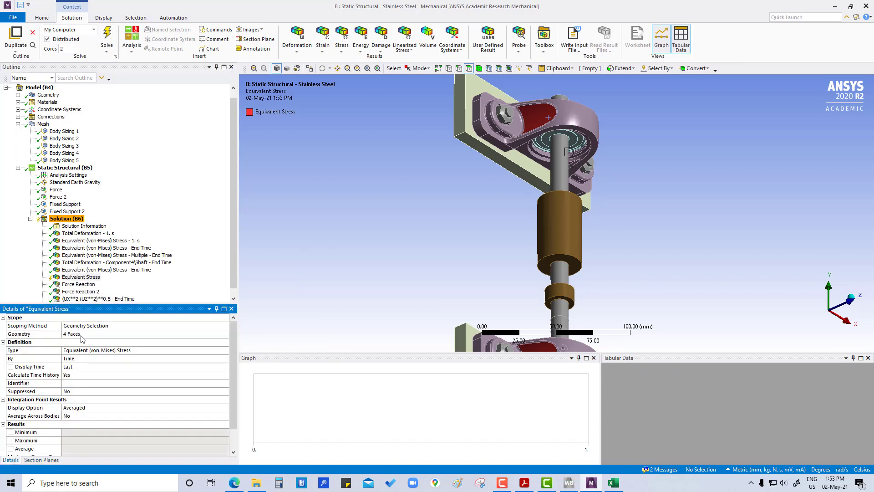
Check the scoped recess faces on both housings and rename the new equivalent stress result based on its definition.
{"action": "middle_click_drag", "start_coordinate": [458, 234], "coordinate": [576, 206]}
{"action": "scroll", "coordinate": [523, 205], "scroll_direction": "up", "scroll_amount": 5}
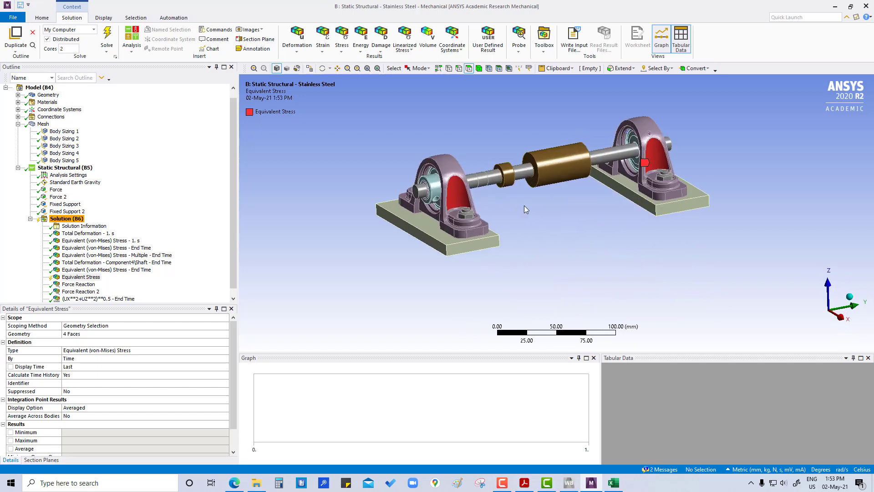
{"action": "scroll", "coordinate": [109, 264], "scroll_direction": "down", "scroll_amount": 1}
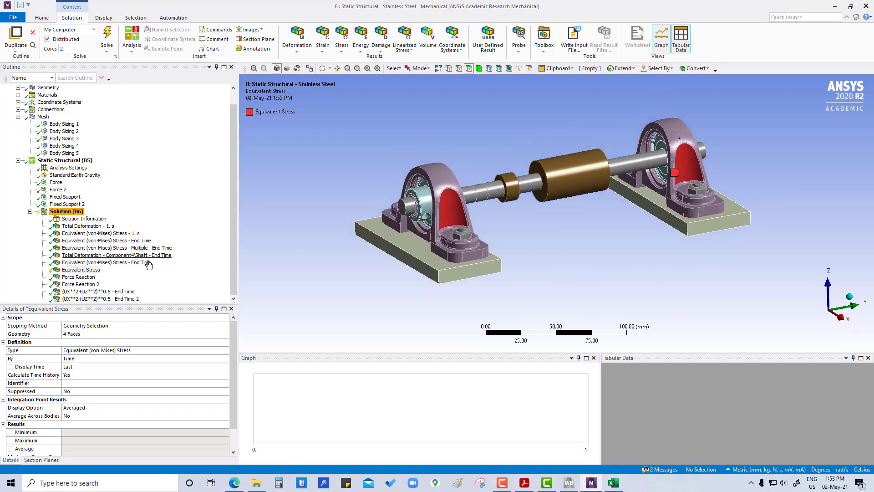
{"action": "right_click", "coordinate": [81, 271]}
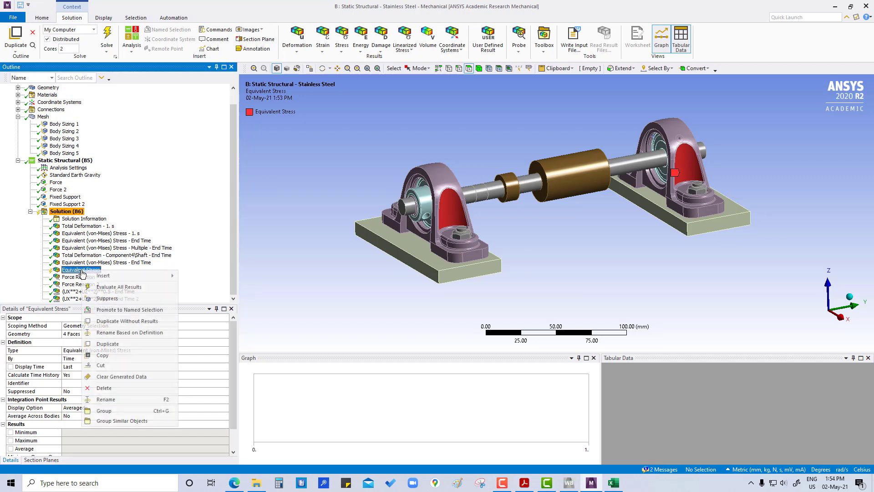
{"action": "left_click", "coordinate": [121, 334]}
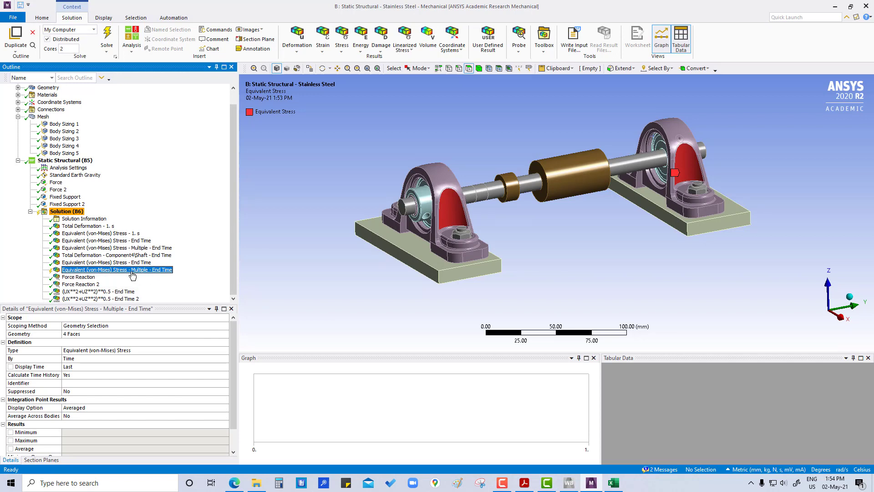
Evaluate all results and show the equivalent stress contours on the four recess faces of the housings.
{"action": "right_click", "coordinate": [66, 211]}
{"action": "left_click", "coordinate": [92, 227]}
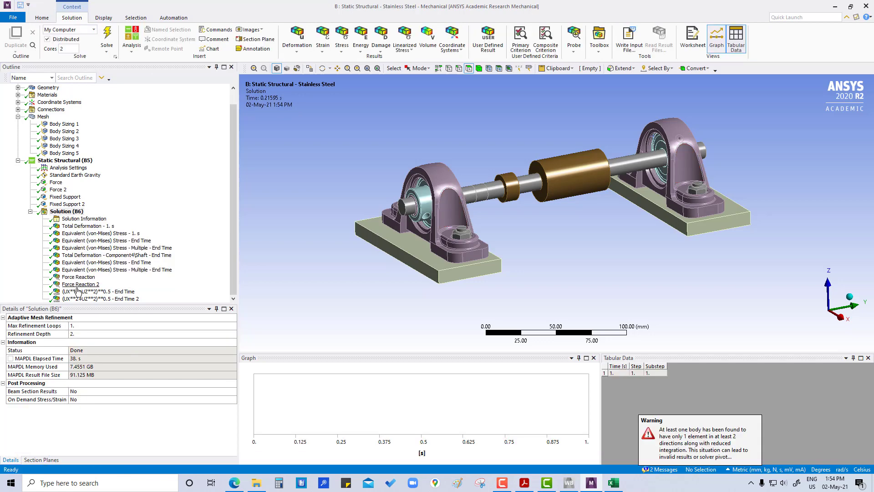
{"action": "left_click", "coordinate": [121, 269]}
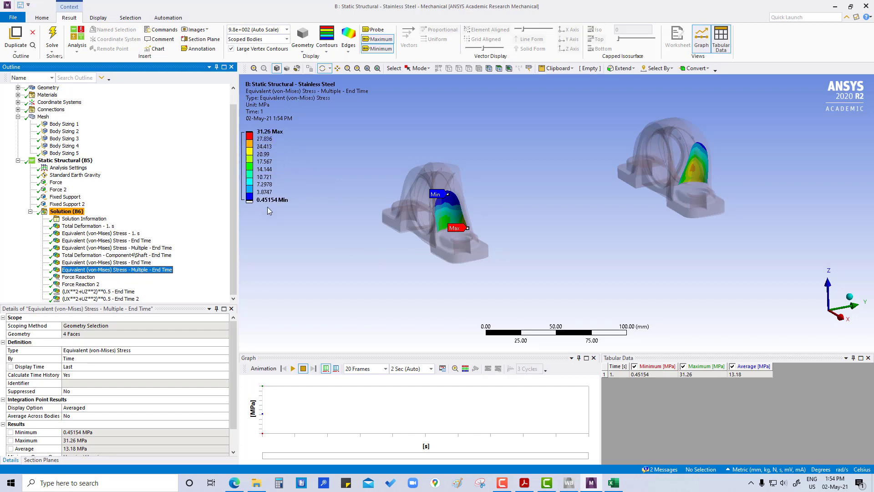
{"action": "left_click_drag", "start_coordinate": [455, 225], "coordinate": [394, 232]}
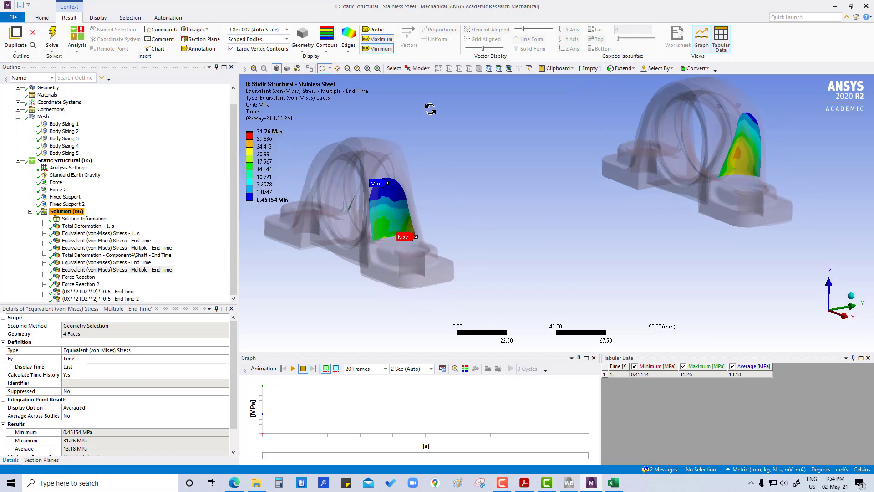
Probe the equivalent stress at two points on each near-side recess face and one on the opposite face of one housing.
{"action": "left_click", "coordinate": [377, 29]}
{"action": "left_click", "coordinate": [389, 221]}
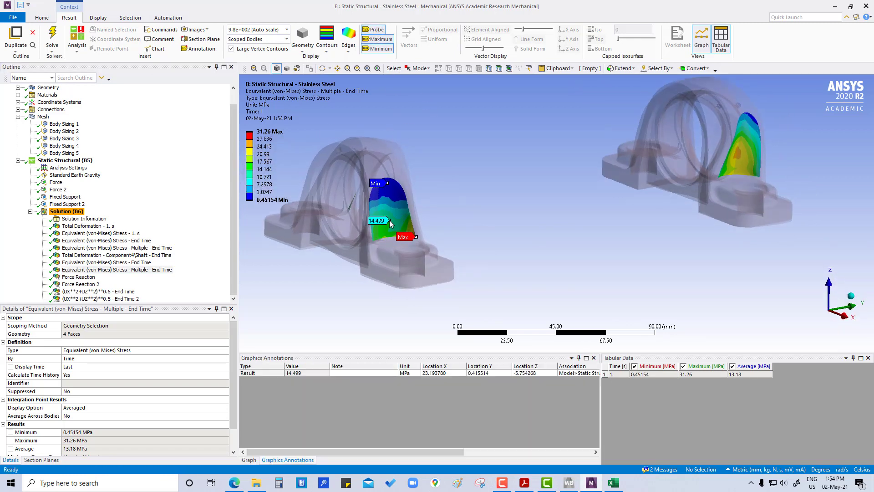
{"action": "left_click", "coordinate": [384, 233]}
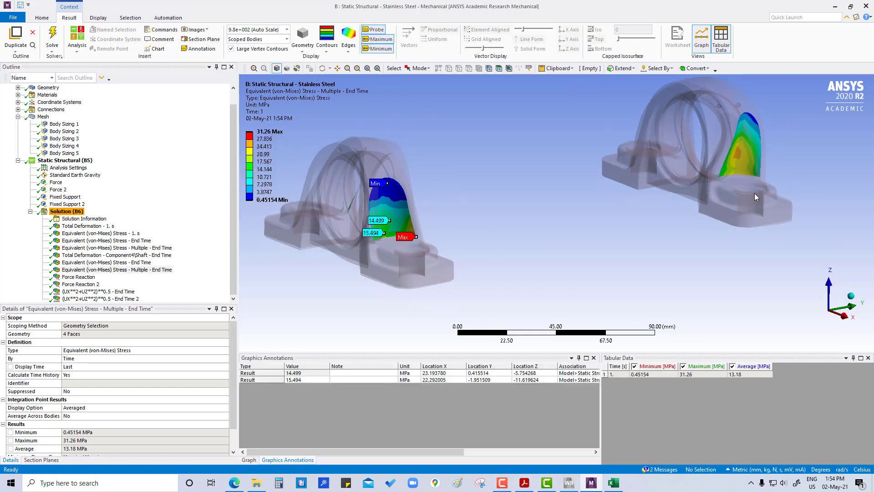
{"action": "left_click", "coordinate": [738, 153]}
{"action": "left_click", "coordinate": [745, 169]}
{"action": "middle_click_drag", "start_coordinate": [580, 172], "coordinate": [662, 315]}
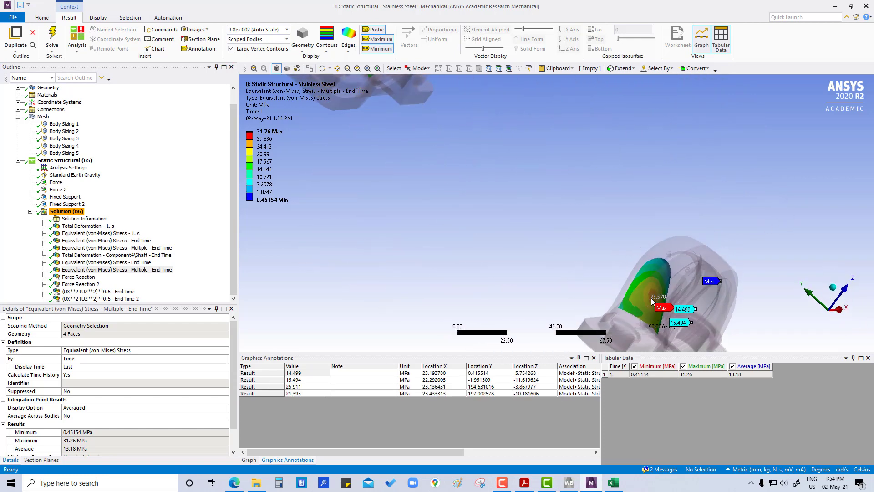
{"action": "left_click", "coordinate": [651, 298]}
{"action": "key", "text": "F7"}
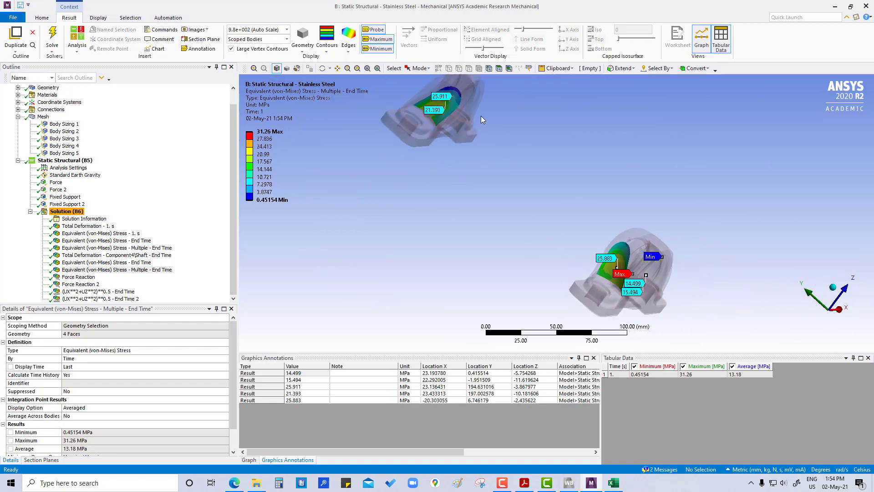
Leave probing and delete all probe annotations from the equivalent stress result.
{"action": "middle_click_drag", "start_coordinate": [486, 122], "coordinate": [535, 275]}
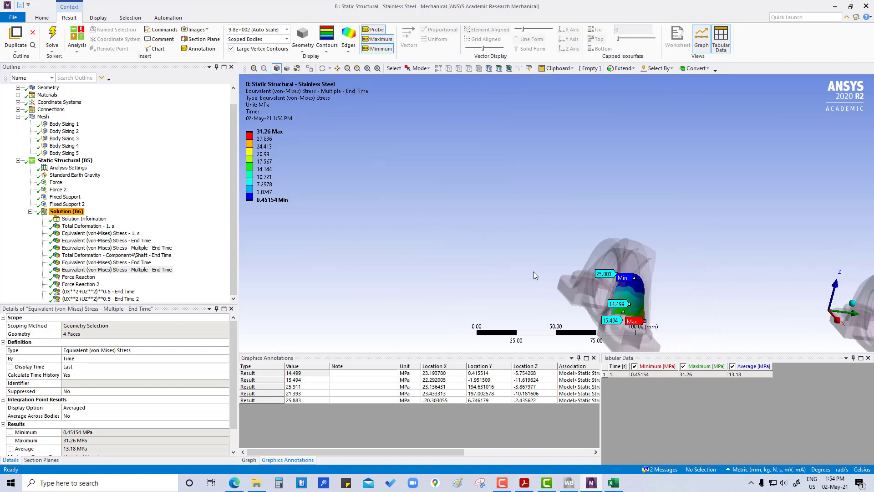
{"action": "key", "text": "F7"}
{"action": "left_click", "coordinate": [322, 68]}
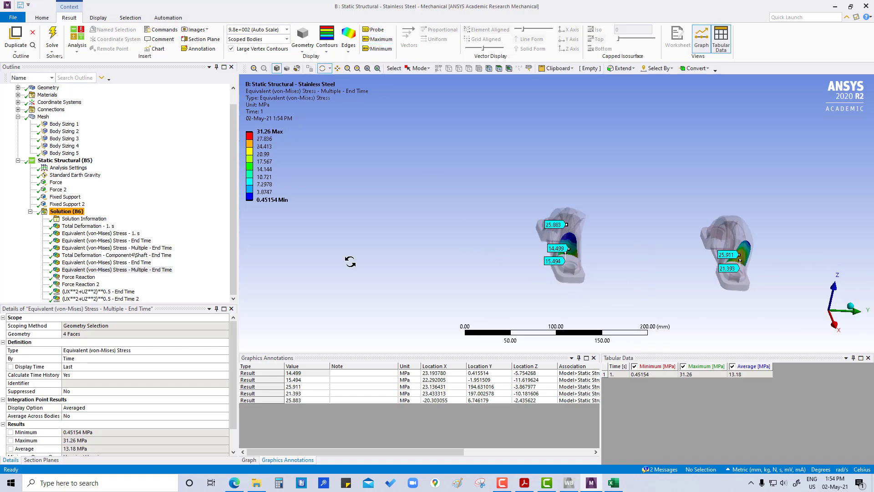
{"action": "left_click", "coordinate": [296, 374]}
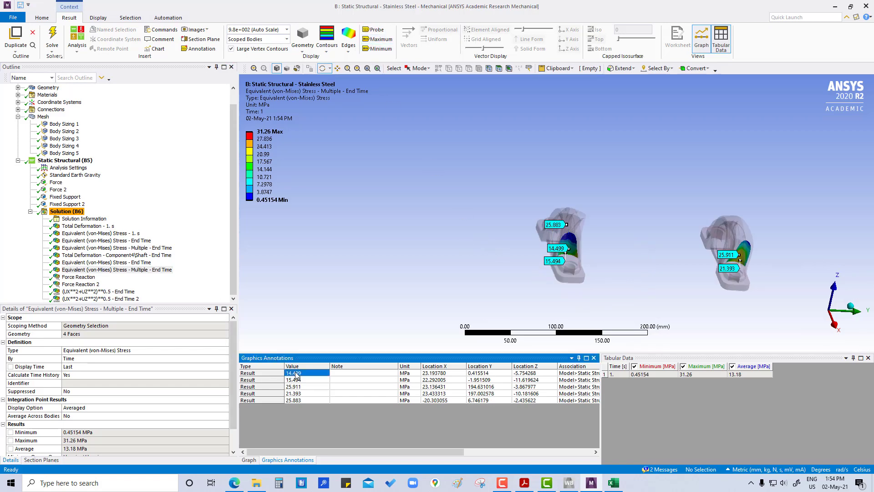
{"action": "key", "text": "ctrl+a"}
{"action": "right_click", "coordinate": [296, 374]}
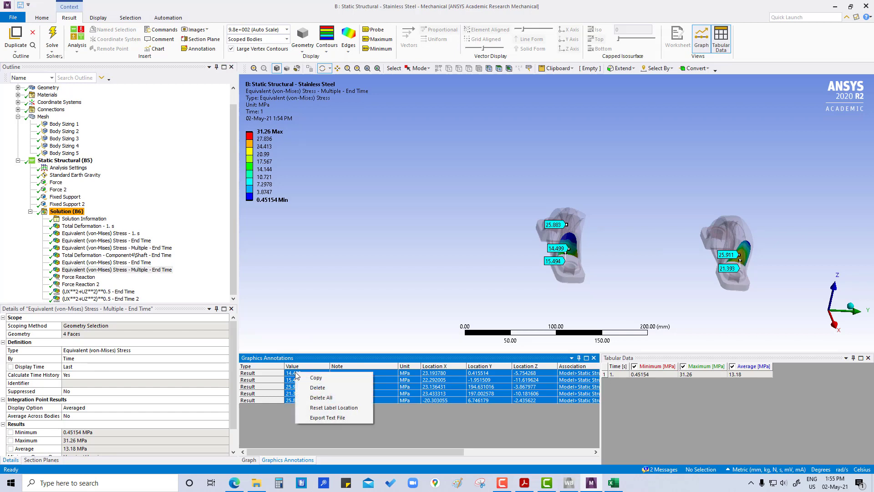
{"action": "left_click", "coordinate": [321, 397]}
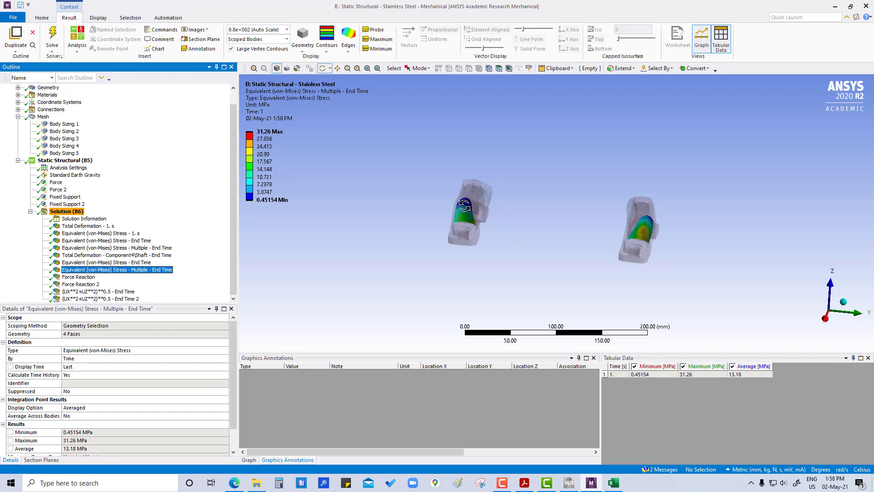
Insert a Convergence under the equivalent stress result of the four faces and set its allowable change to 2 %.
{"action": "right_click", "coordinate": [118, 272]}
{"action": "mouse_move", "coordinate": [152, 274]}
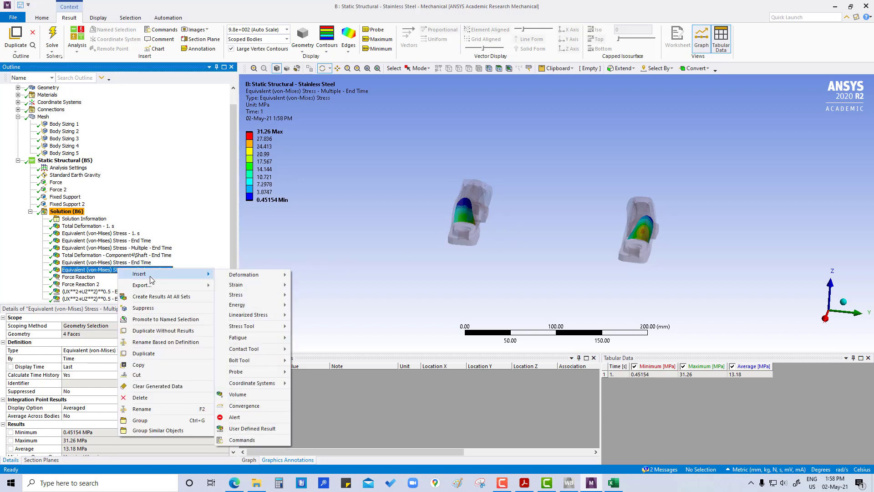
{"action": "left_click", "coordinate": [245, 406]}
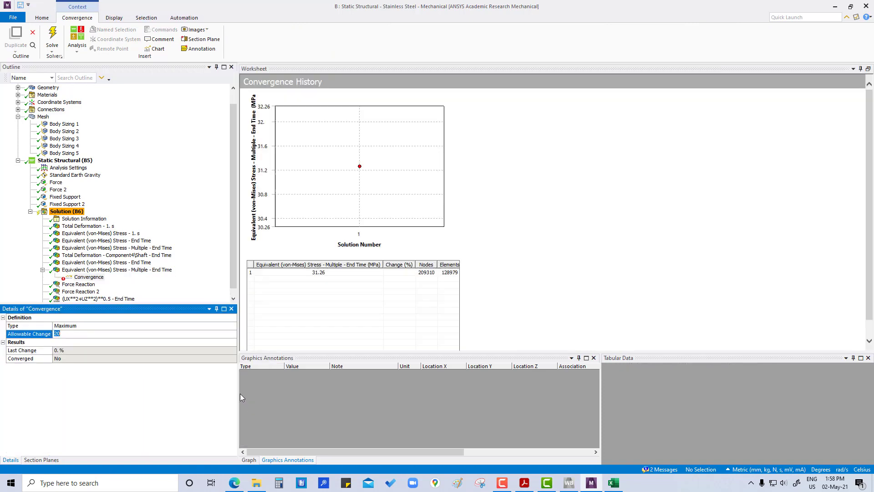
{"action": "left_click_drag", "start_coordinate": [74, 334], "coordinate": [51, 331]}
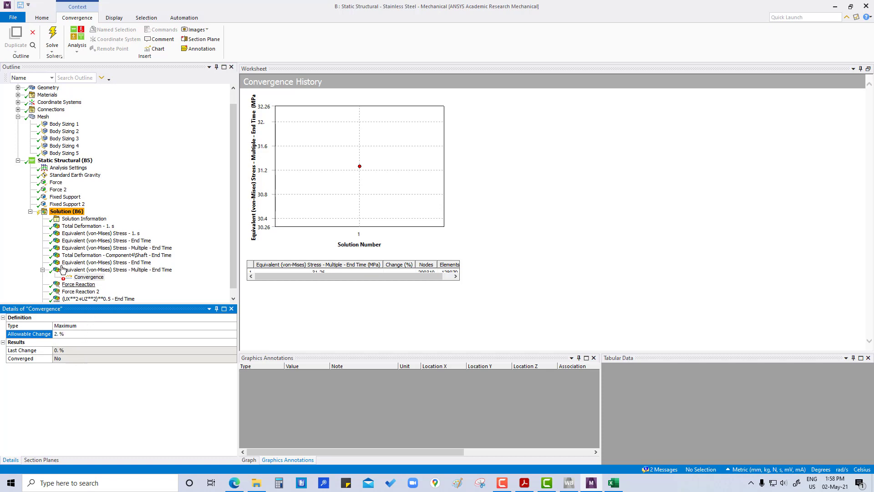
Set the solution's adaptive mesh refinement to a maximum of 3 refinement loops.
{"action": "left_click", "coordinate": [68, 212]}
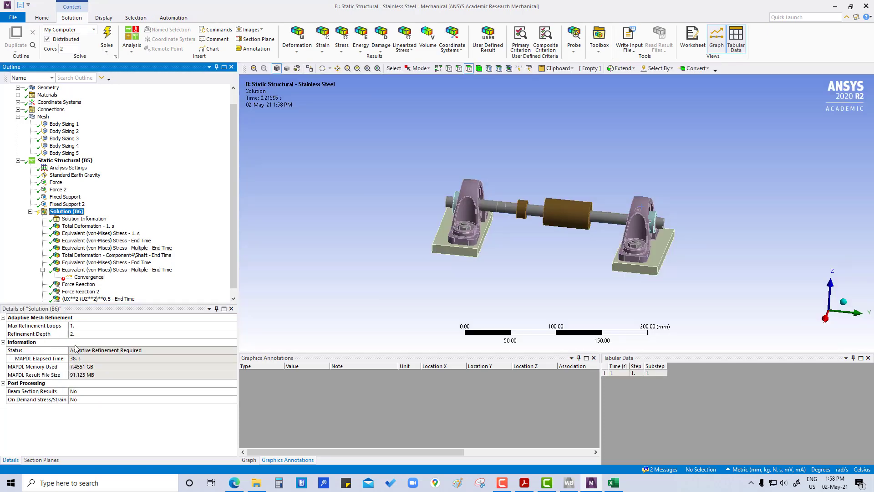
{"action": "left_click", "coordinate": [154, 326]}
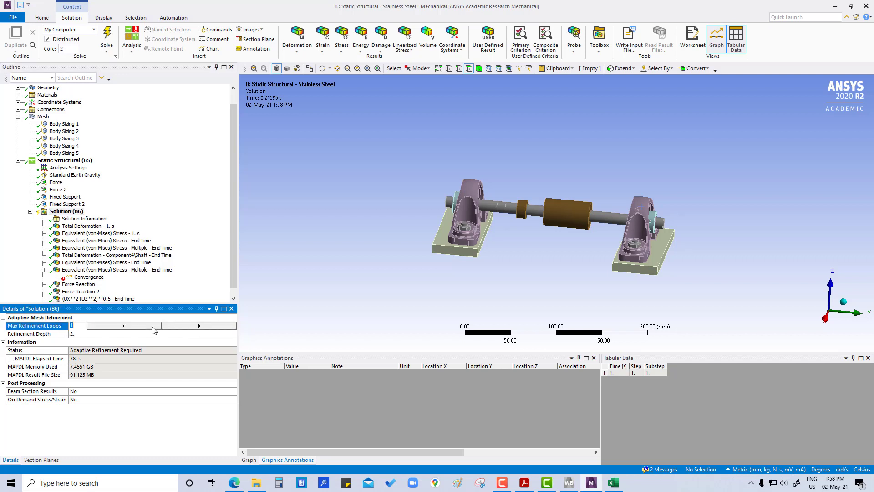
{"action": "left_click", "coordinate": [212, 331]}
{"action": "left_click", "coordinate": [212, 331]}
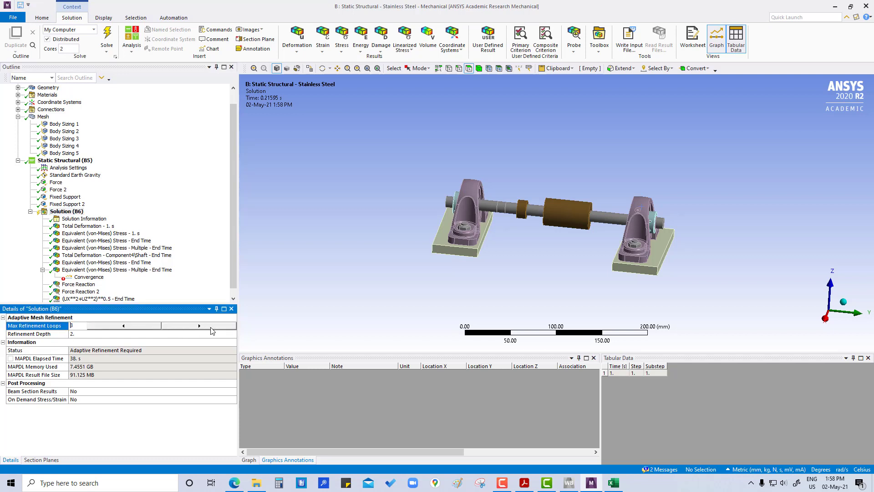
{"action": "left_click", "coordinate": [176, 434]}
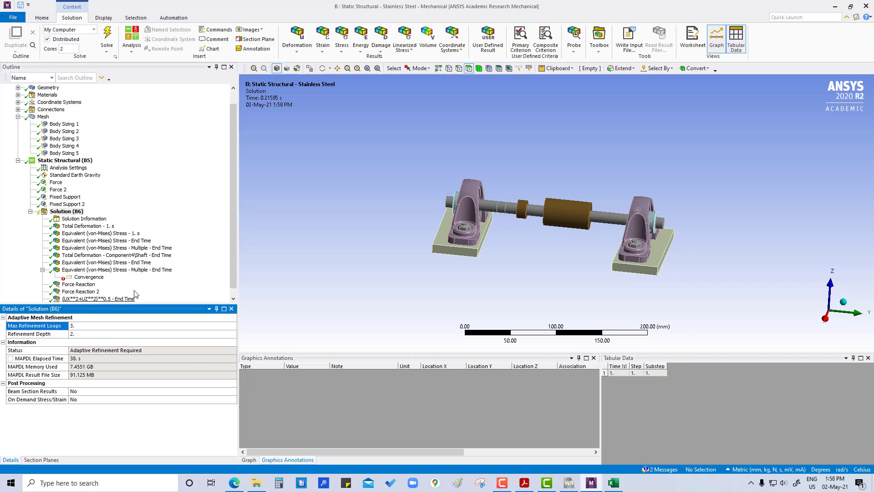
Check the maximum and minimum equivalent stress on the four faces, and solve the model with adaptive refinement.
{"action": "left_click", "coordinate": [141, 271]}
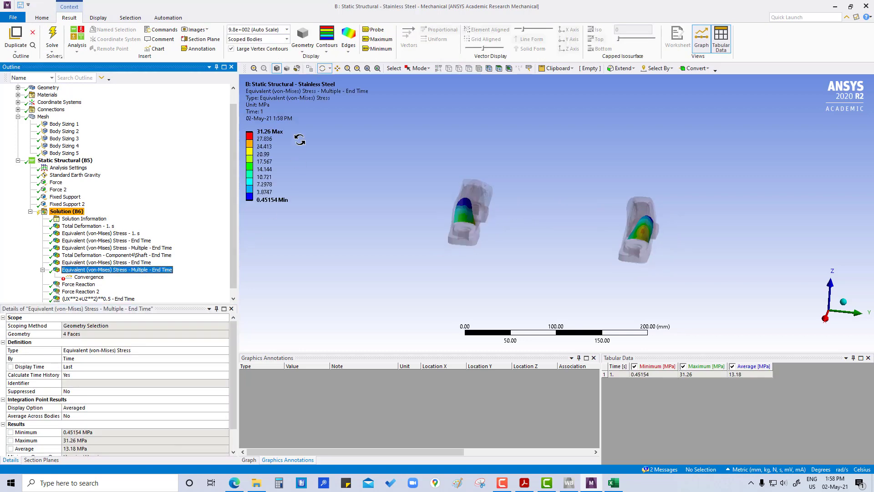
{"action": "left_click", "coordinate": [266, 203]}
{"action": "left_click", "coordinate": [67, 211]}
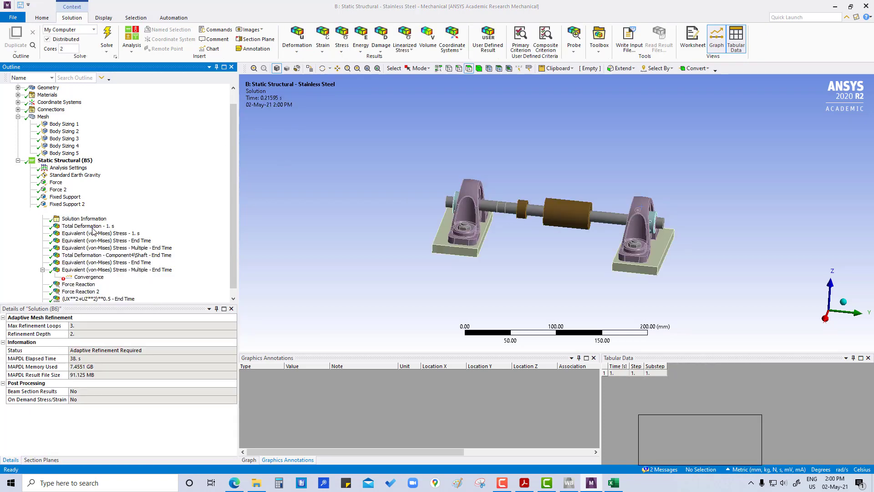
Examine the convergence history's stress, percentage change, node and element values for each solution.
{"action": "left_click", "coordinate": [97, 277]}
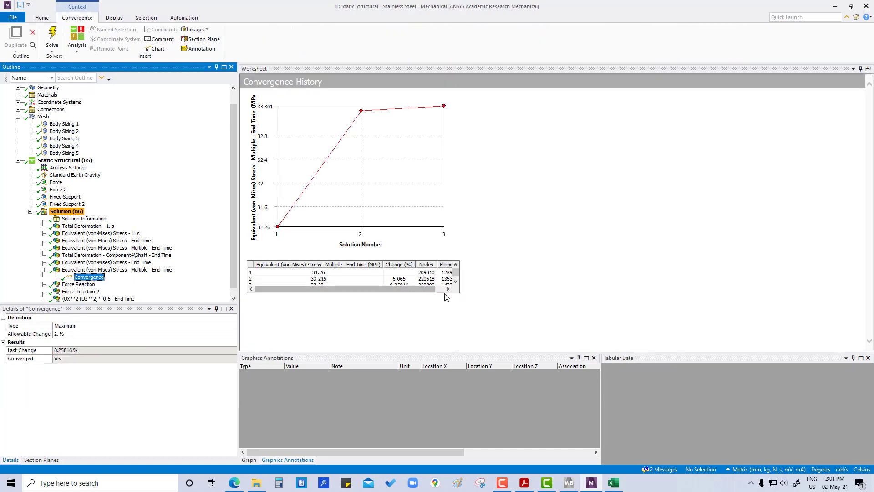
{"action": "scroll", "coordinate": [448, 283], "scroll_direction": "down", "scroll_amount": 1}
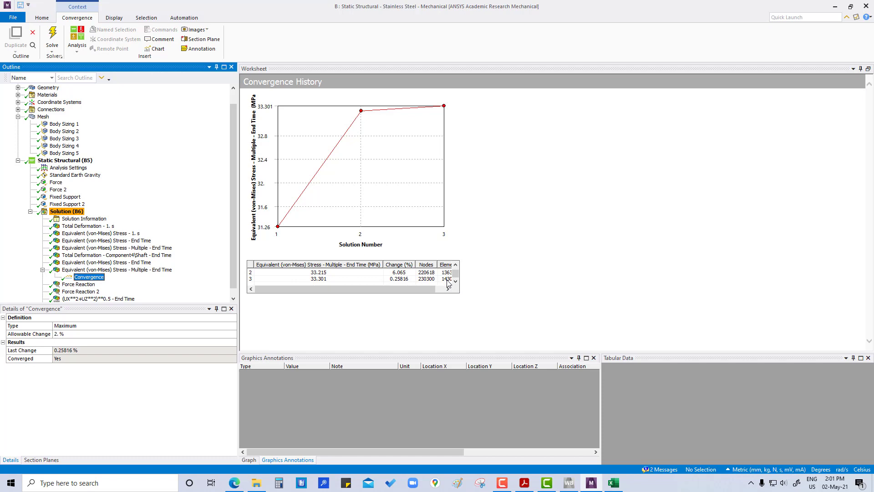
{"action": "left_click", "coordinate": [438, 289]}
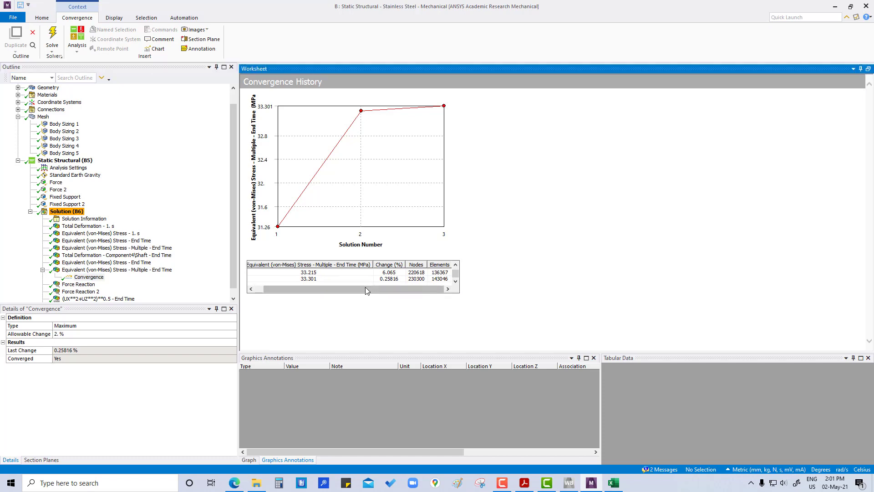
{"action": "left_click_drag", "start_coordinate": [367, 288], "coordinate": [339, 293]}
{"action": "scroll", "coordinate": [334, 291], "scroll_direction": "up", "scroll_amount": 1}
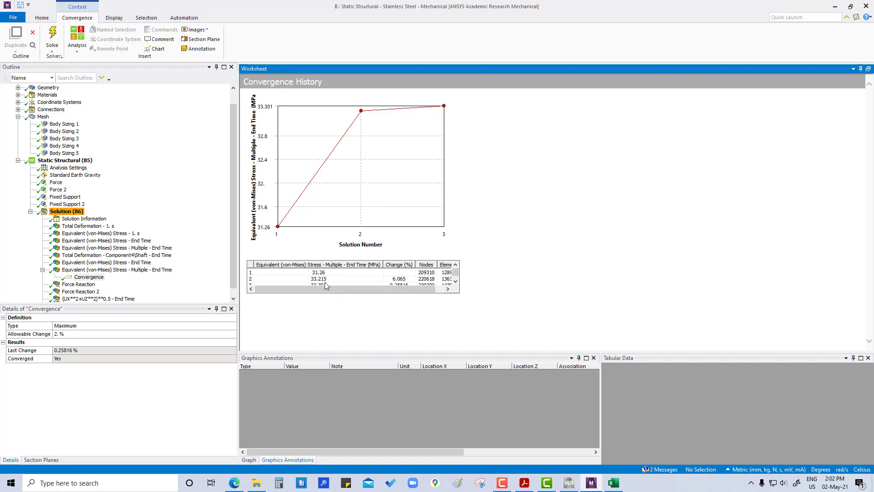
{"action": "scroll", "coordinate": [317, 280], "scroll_direction": "down", "scroll_amount": 1}
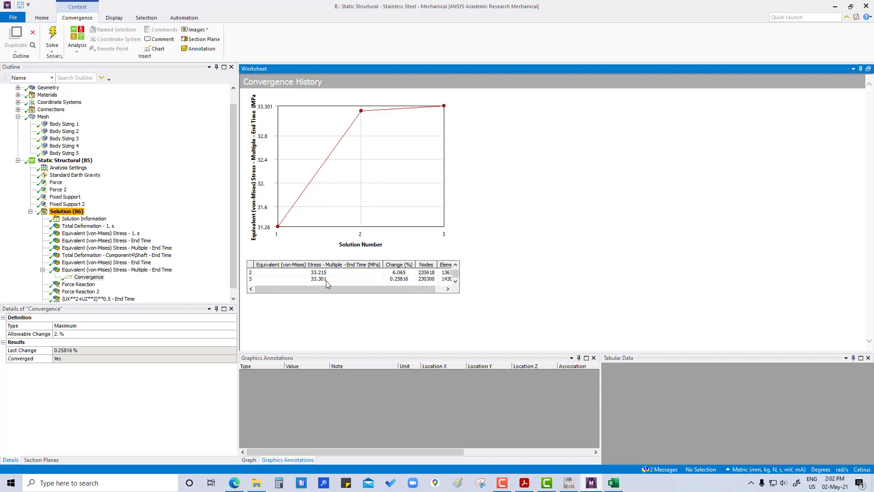
Check the refined equivalent stress on the four faces, collapse its convergence entry, and close Mechanical.
{"action": "left_click", "coordinate": [152, 270]}
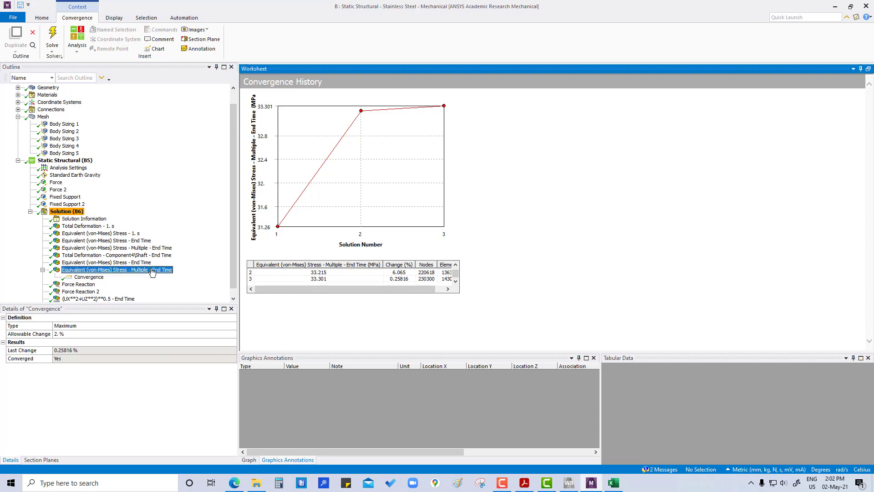
{"action": "left_click", "coordinate": [273, 132]}
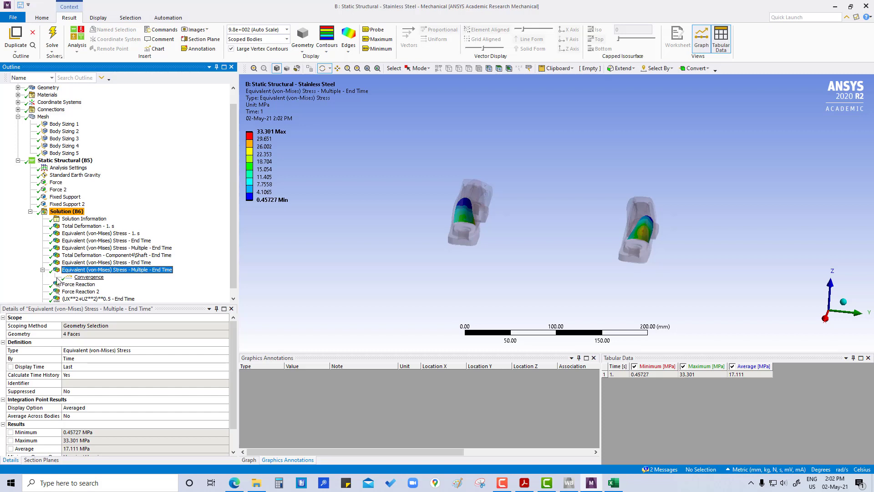
{"action": "left_click", "coordinate": [42, 270]}
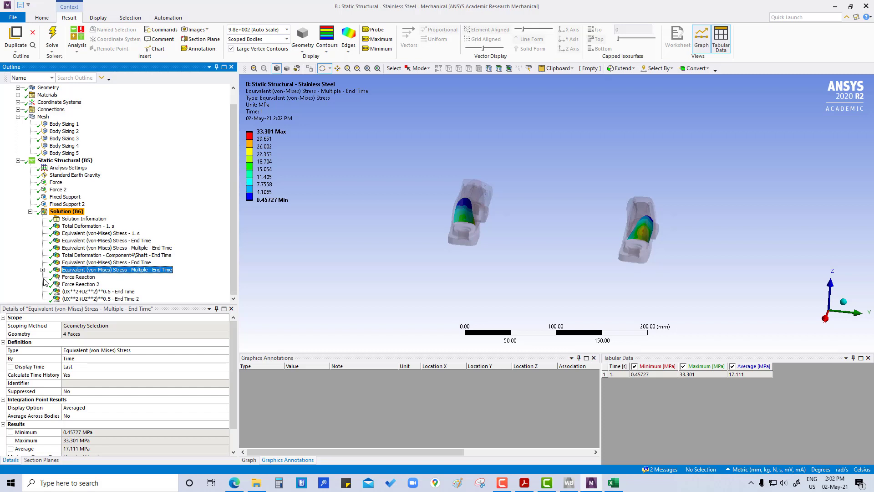
{"action": "left_click", "coordinate": [98, 291]}
{"action": "left_click", "coordinate": [866, 6]}
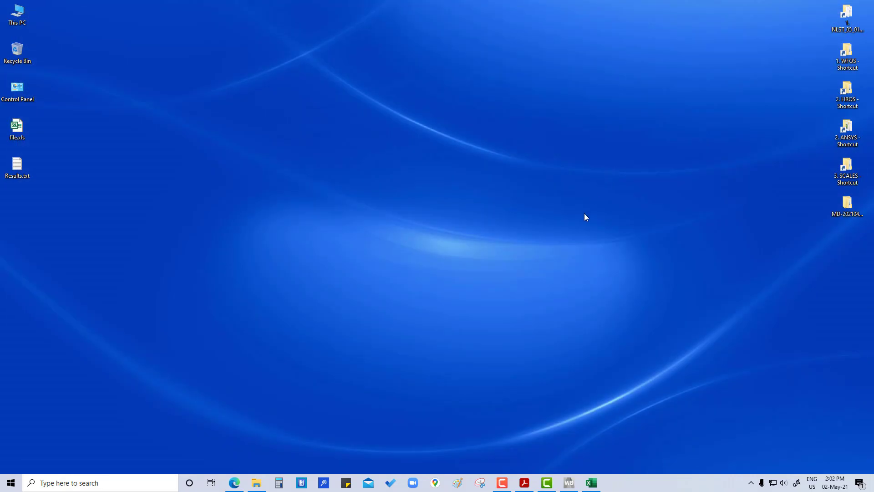
Switch to Workbench, duplicate the Static Structural - Stainless Steel system, and update the project.
{"action": "left_click", "coordinate": [568, 483]}
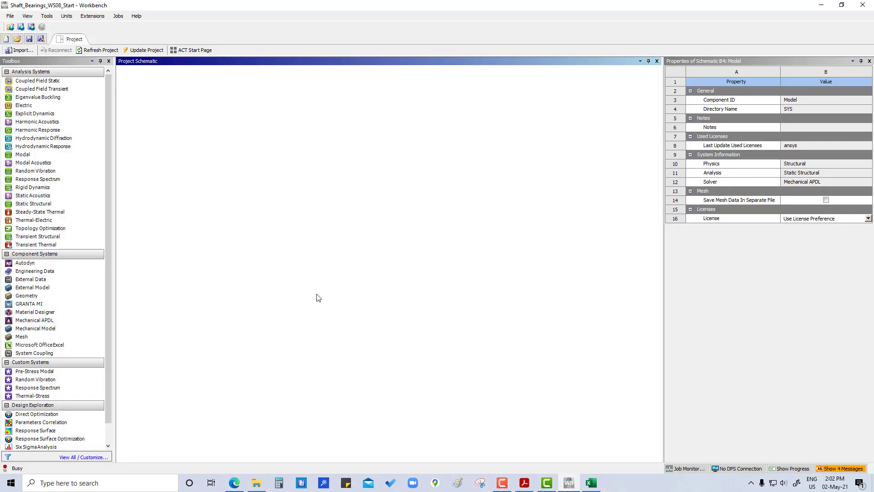
{"action": "right_click", "coordinate": [246, 89]}
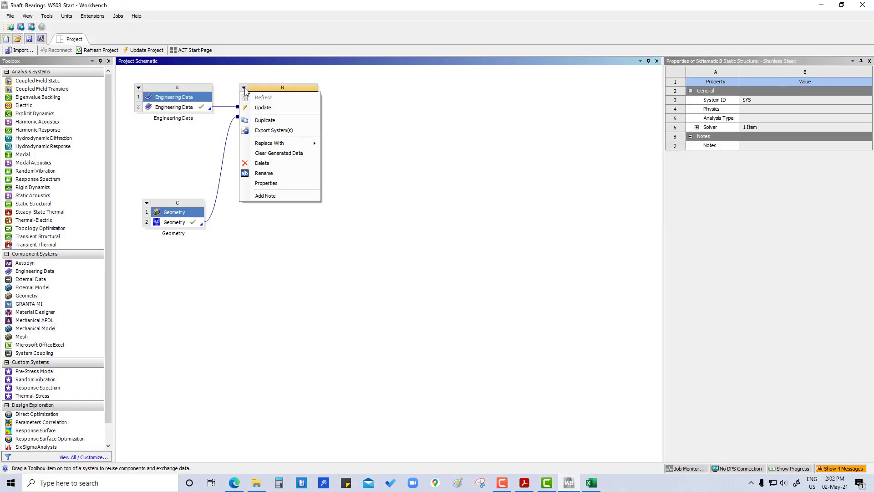
{"action": "left_click", "coordinate": [264, 121]}
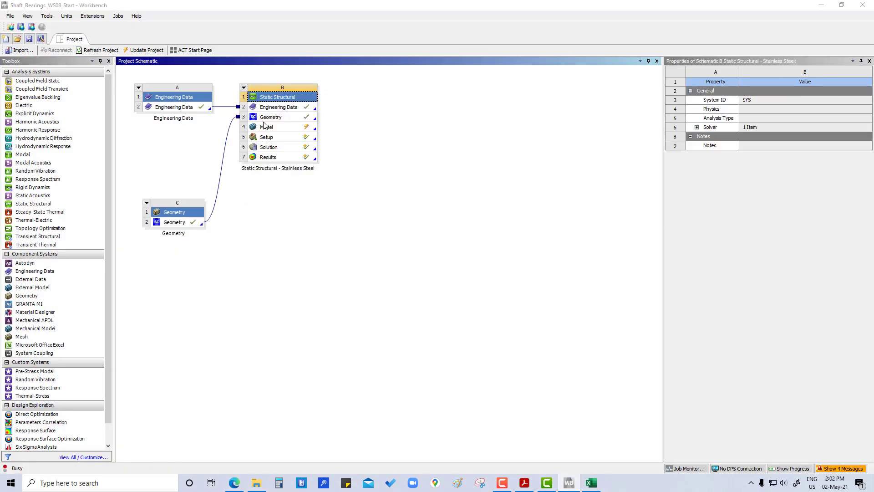
{"action": "left_click", "coordinate": [457, 258]}
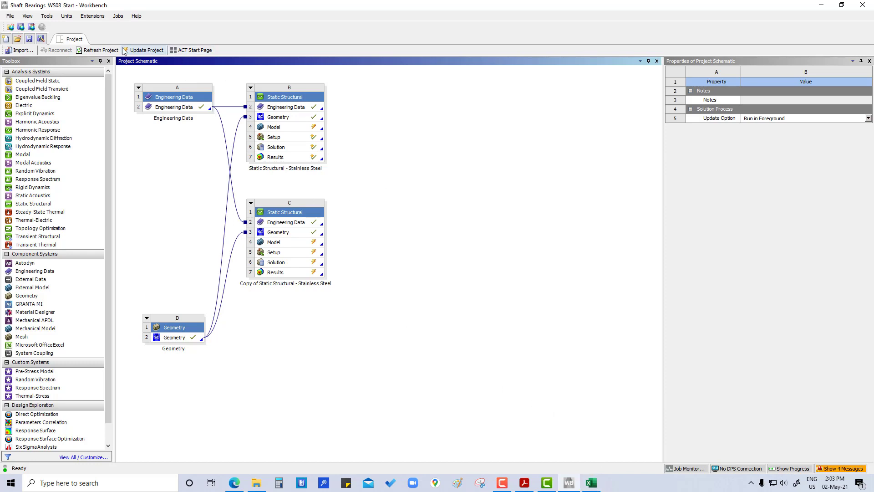
{"action": "left_click", "coordinate": [137, 51]}
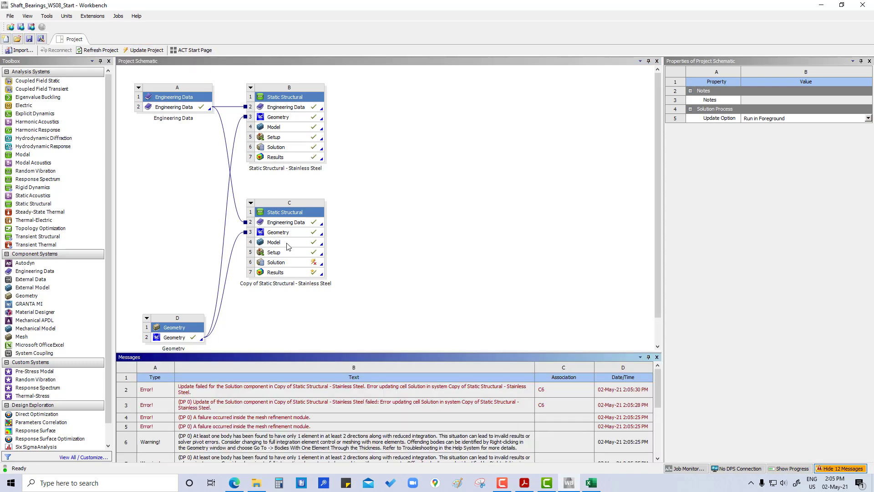
Open the copied system's model in Mechanical and assign Unfilled Polycarbonate to both Housing bodies.
{"action": "double_click", "coordinate": [288, 246]}
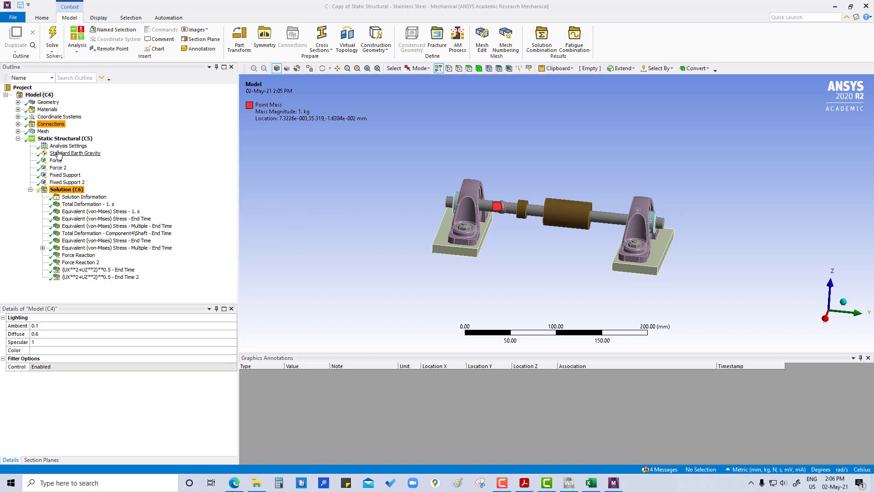
{"action": "left_click", "coordinate": [18, 103]}
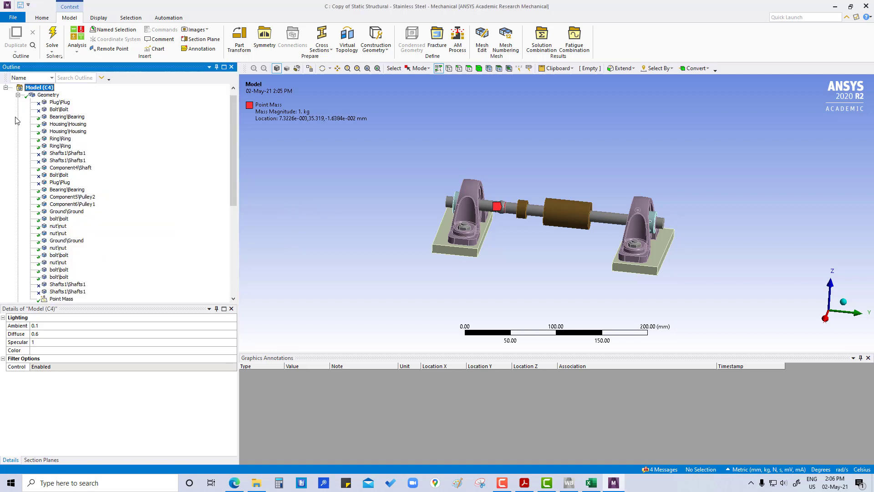
{"action": "left_click", "coordinate": [69, 124]}
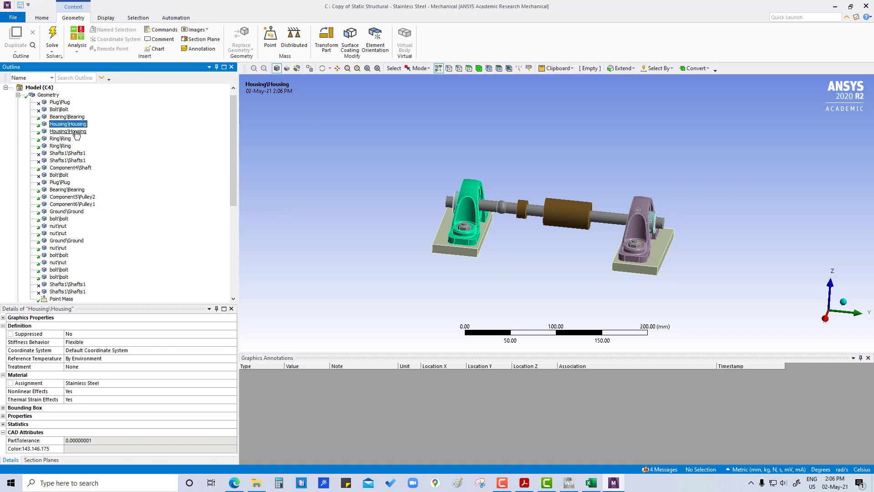
{"action": "left_click", "coordinate": [77, 131], "text": "ctrl"}
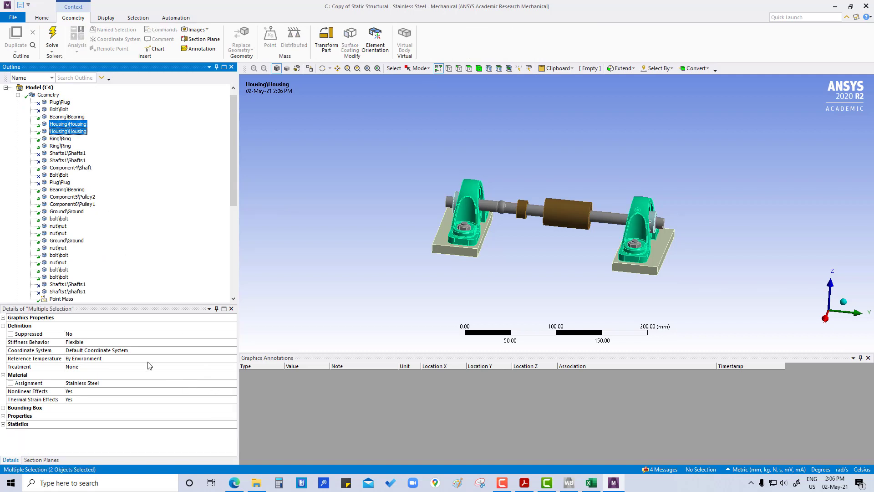
{"action": "left_click", "coordinate": [145, 387]}
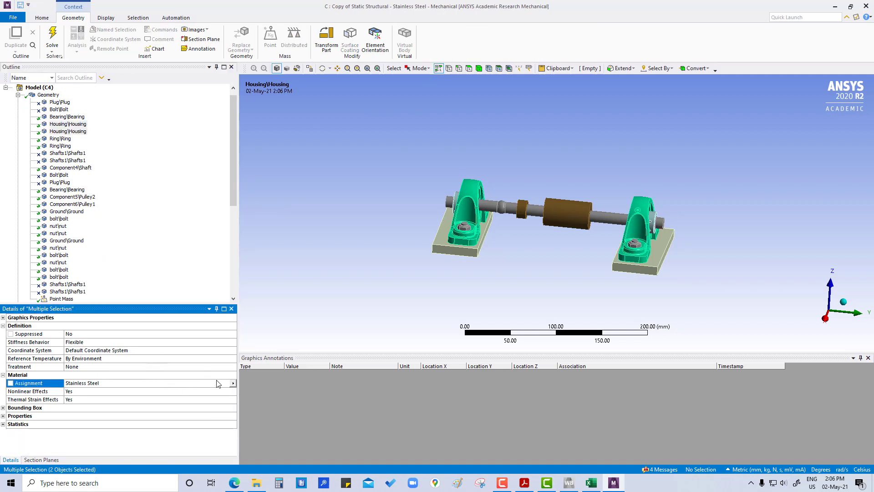
{"action": "left_click", "coordinate": [233, 383]}
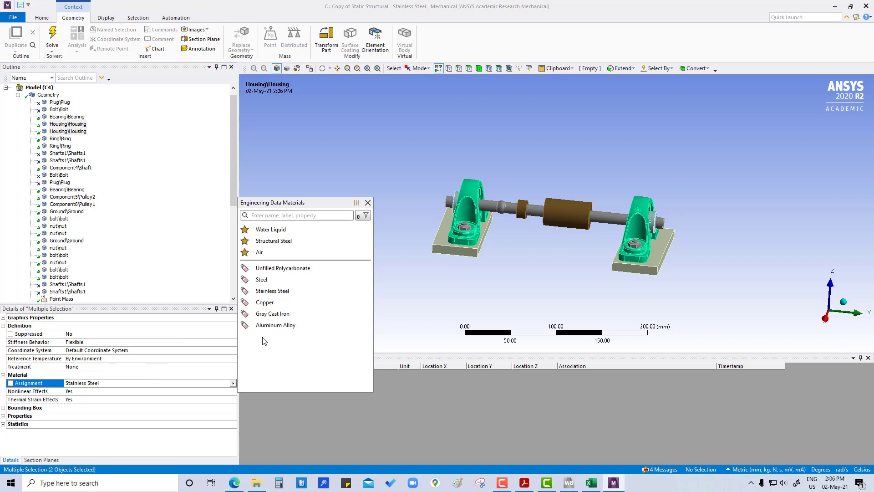
{"action": "left_click", "coordinate": [279, 268]}
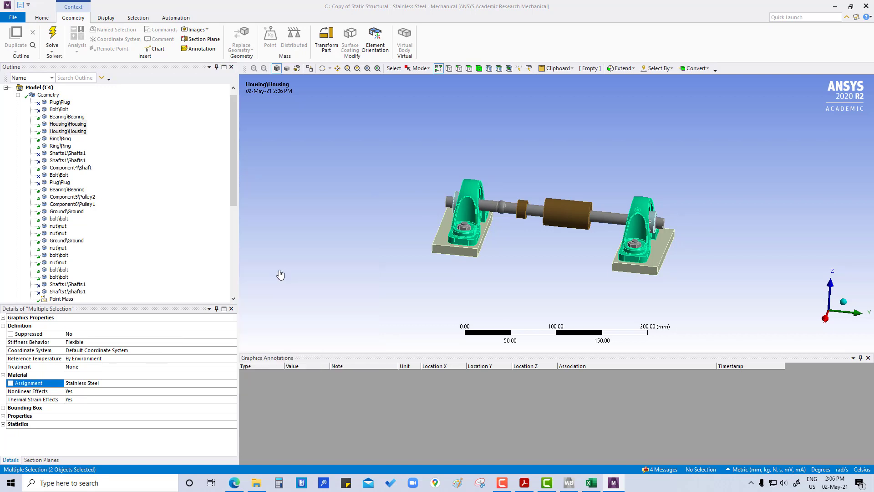
{"action": "left_click", "coordinate": [162, 216]}
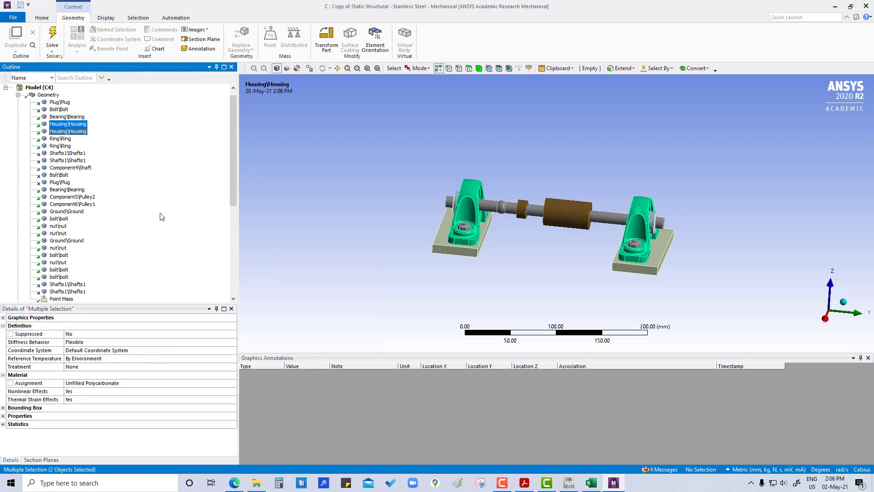
{"action": "left_click", "coordinate": [18, 95]}
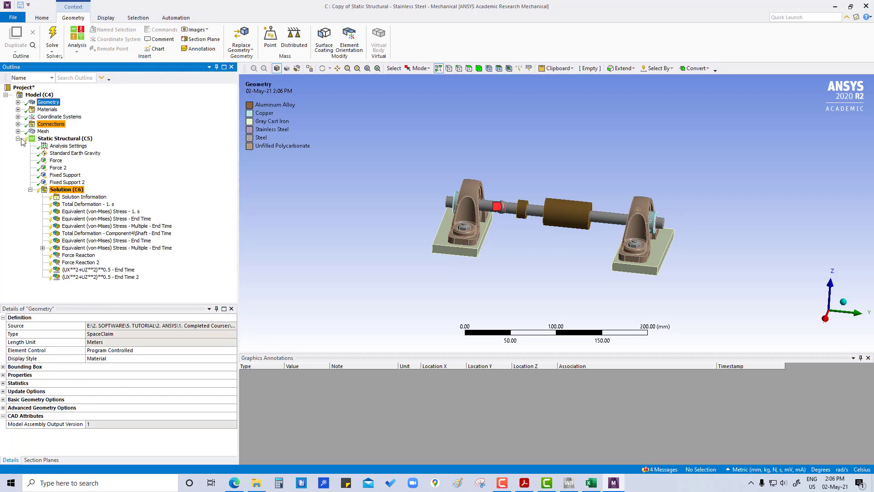
Solve the copied Static Structural analysis.
{"action": "left_click", "coordinate": [67, 139]}
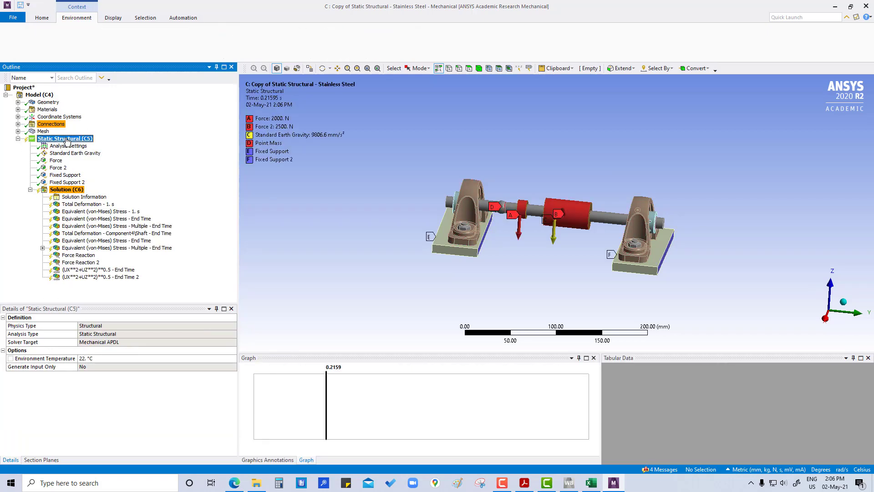
{"action": "right_click", "coordinate": [66, 140]}
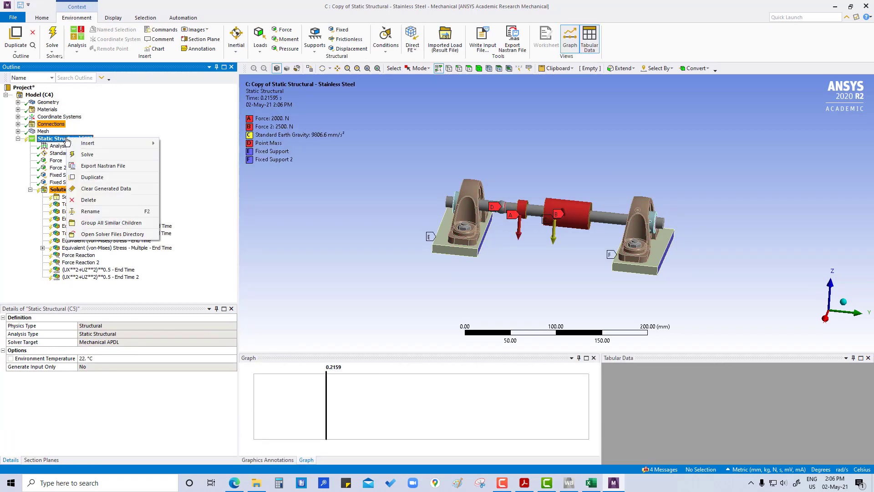
{"action": "left_click", "coordinate": [97, 157]}
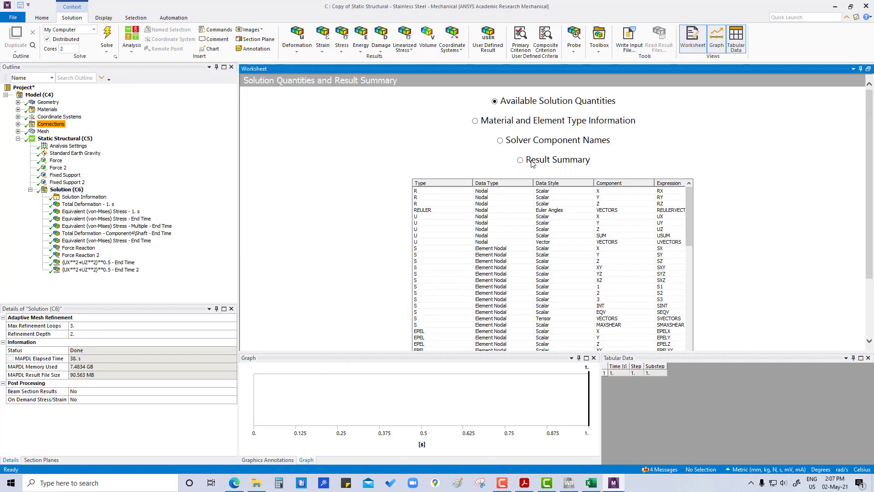
Show the solution's Result Summary and export it to the Desktop as an Excel file named 02.
{"action": "left_click", "coordinate": [520, 167]}
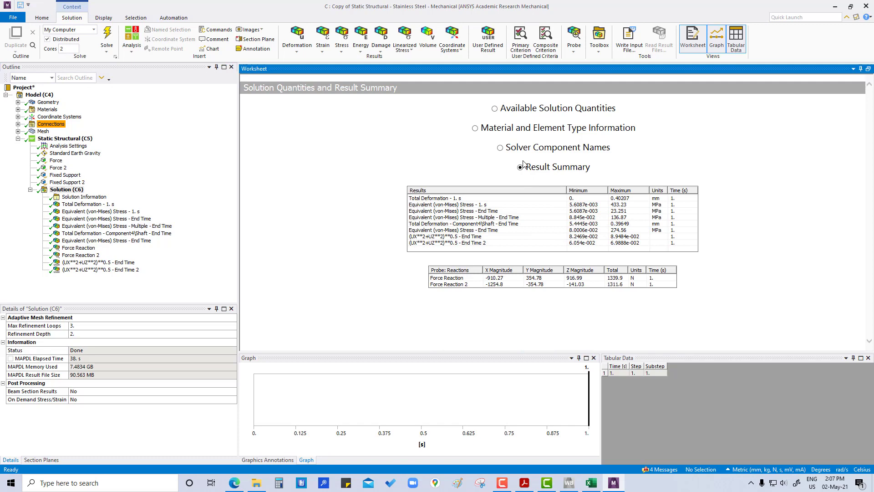
{"action": "right_click", "coordinate": [51, 190]}
{"action": "left_click", "coordinate": [73, 262]}
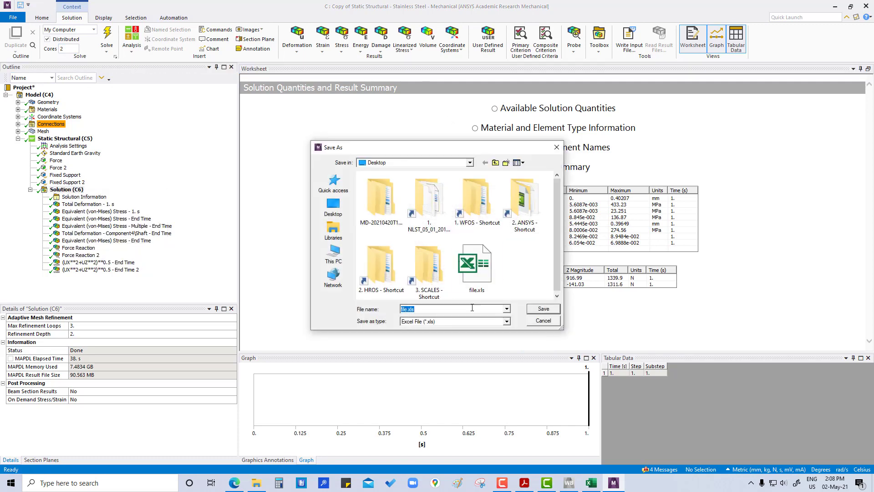
{"action": "type", "text": "02"}
{"action": "key", "text": "Return"}
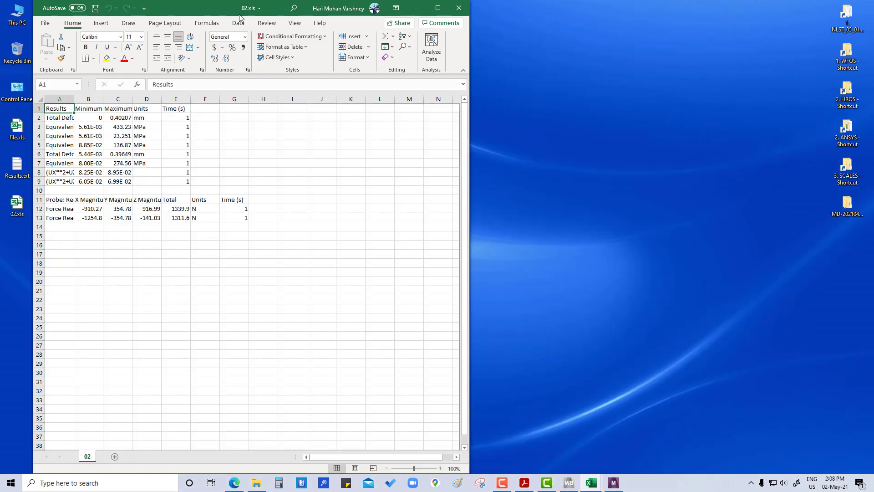
Open file.xls from the desktop, arrange it side by side with 02.xls, and widen the columns of 02.xls.
{"action": "left_click_drag", "start_coordinate": [240, 17], "coordinate": [402, 42]}
{"action": "double_click", "coordinate": [17, 128]}
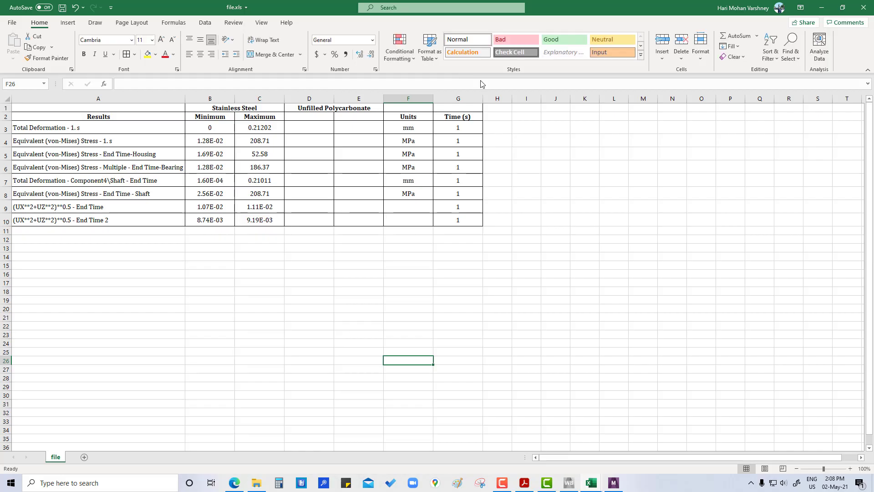
{"action": "key", "text": "super+Left"}
{"action": "left_click", "coordinate": [487, 132]}
{"action": "left_click", "coordinate": [445, 99]}
{"action": "left_click_drag", "start_coordinate": [485, 99], "coordinate": [582, 98]}
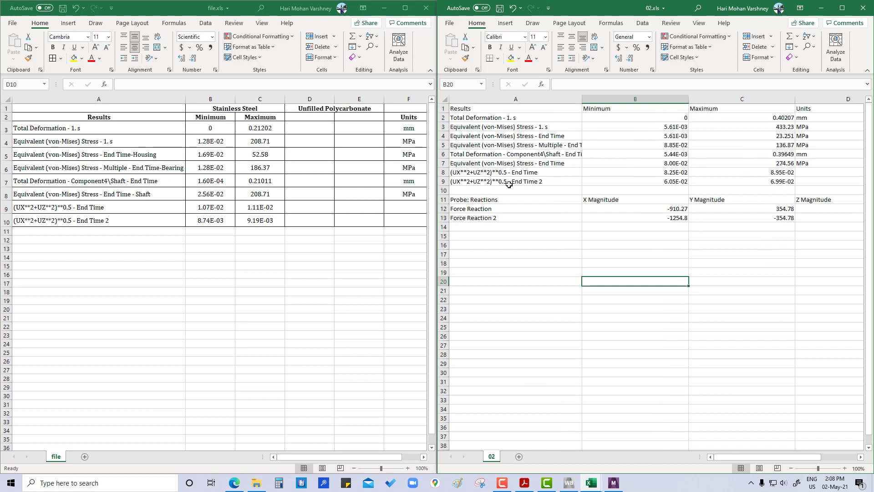
Copy the minimum and maximum values of all eight results from 02.xls into the Unfilled Polycarbonate columns of file.xls.
{"action": "left_click_drag", "start_coordinate": [621, 117], "coordinate": [754, 182]}
{"action": "key", "text": "ctrl+c"}
{"action": "left_click", "coordinate": [310, 130]}
{"action": "key", "text": "ctrl+v"}
Set the whole file.xls sheet to the Cambria font and centre the Unfilled Polycarbonate values in D3:E10.
{"action": "left_click", "coordinate": [249, 248]}
{"action": "key", "text": "ctrl+a"}
{"action": "left_click", "coordinate": [68, 36]}
{"action": "key", "text": "Return"}
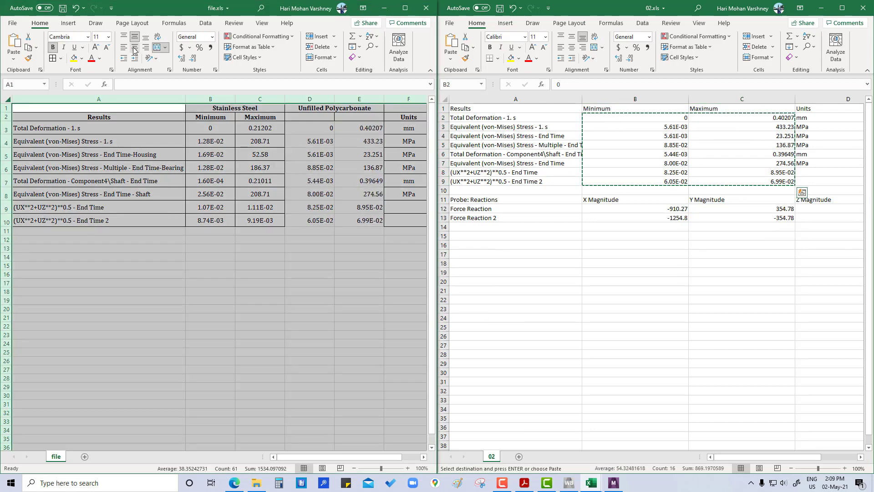
{"action": "left_click_drag", "start_coordinate": [309, 128], "coordinate": [360, 220]}
{"action": "left_click", "coordinate": [341, 181]}
{"action": "left_click_drag", "start_coordinate": [310, 128], "coordinate": [359, 220]}
{"action": "left_click", "coordinate": [199, 194]}
Copy the Minimum and Maximum headings to the Unfilled Polycarbonate columns and maximize the file.xls window.
{"action": "left_click_drag", "start_coordinate": [209, 117], "coordinate": [260, 117]}
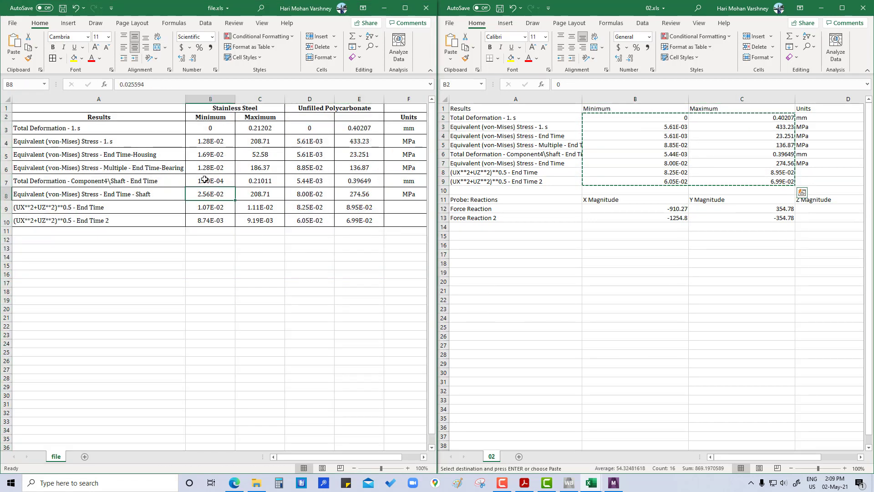
{"action": "key", "text": "ctrl+c"}
{"action": "left_click", "coordinate": [310, 117]}
{"action": "key", "text": "ctrl+v"}
{"action": "left_click", "coordinate": [330, 317]}
{"action": "key", "text": "super+Up"}
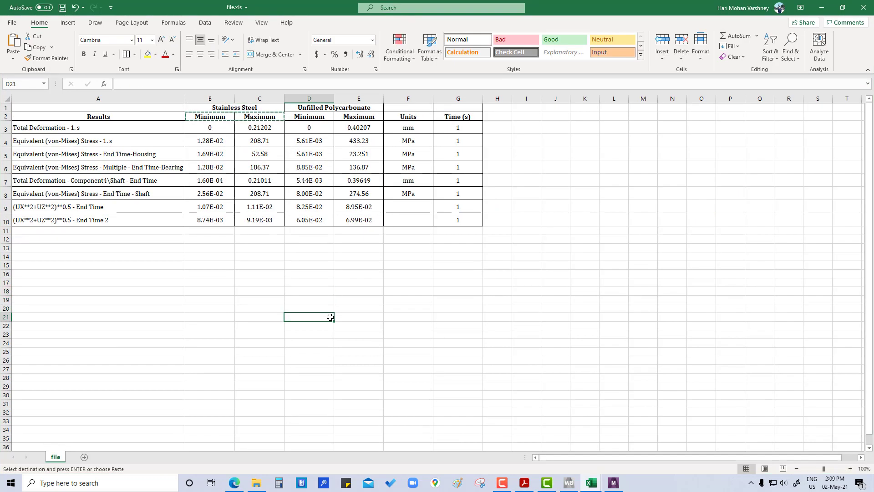
{"action": "key", "text": "Escape"}
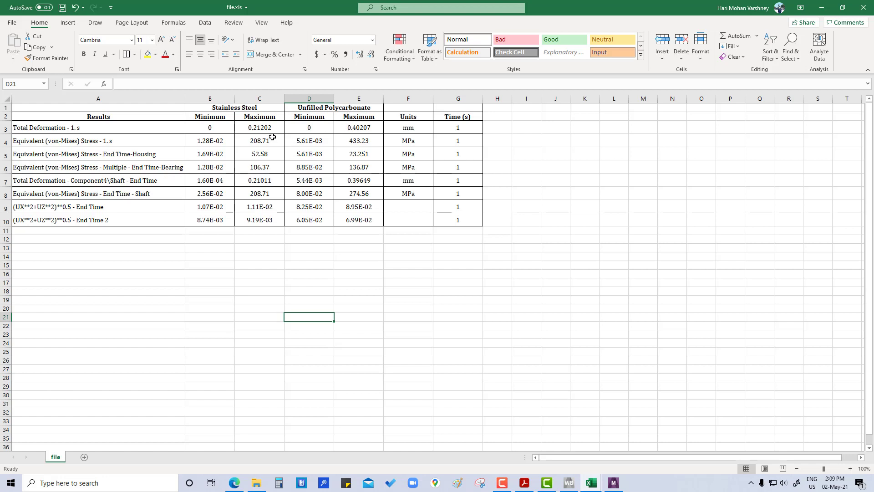
Compare both materials' maximum total deformation, overall stress and housing stress, and widen the Results column slightly.
{"action": "left_click", "coordinate": [263, 126]}
{"action": "left_click", "coordinate": [362, 129]}
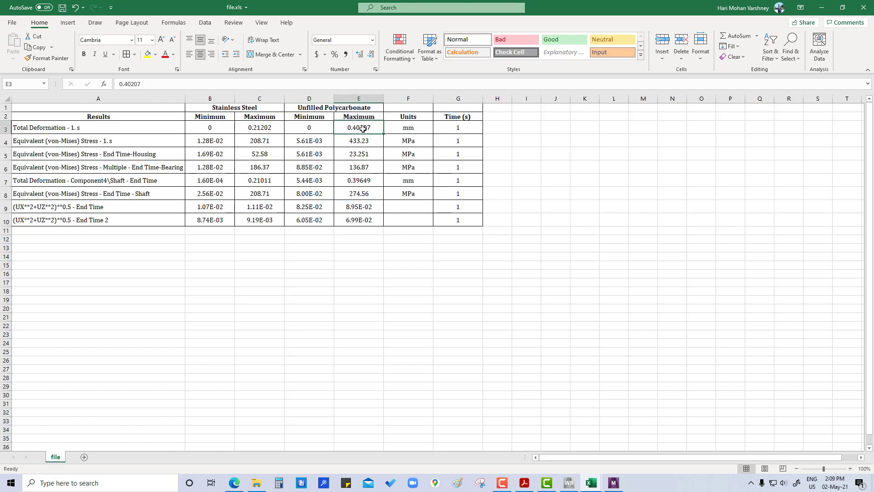
{"action": "left_click", "coordinate": [87, 144]}
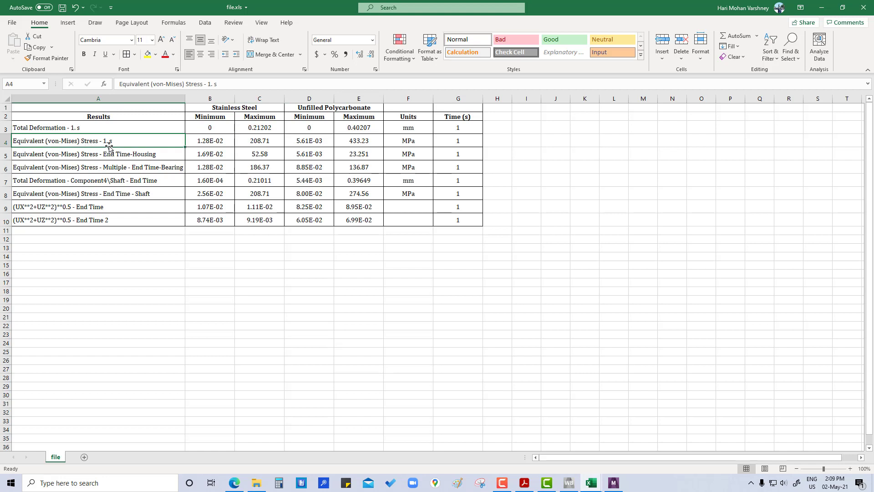
{"action": "left_click", "coordinate": [350, 143]}
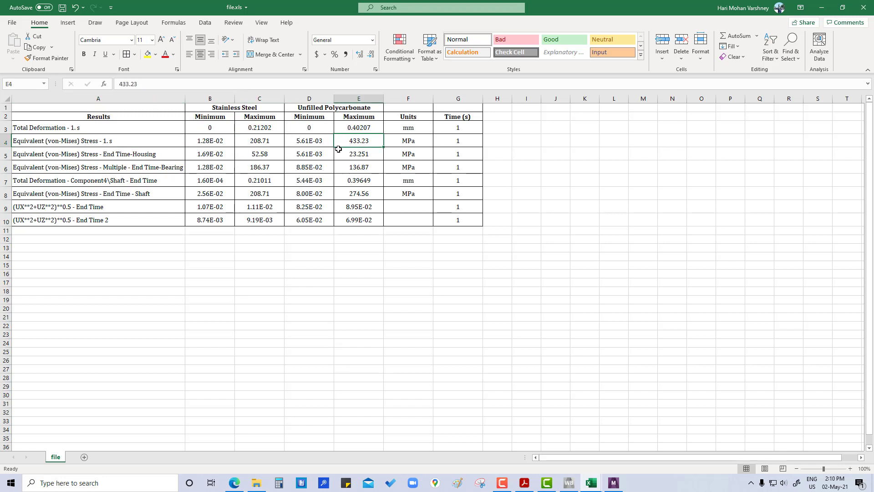
{"action": "left_click", "coordinate": [168, 157]}
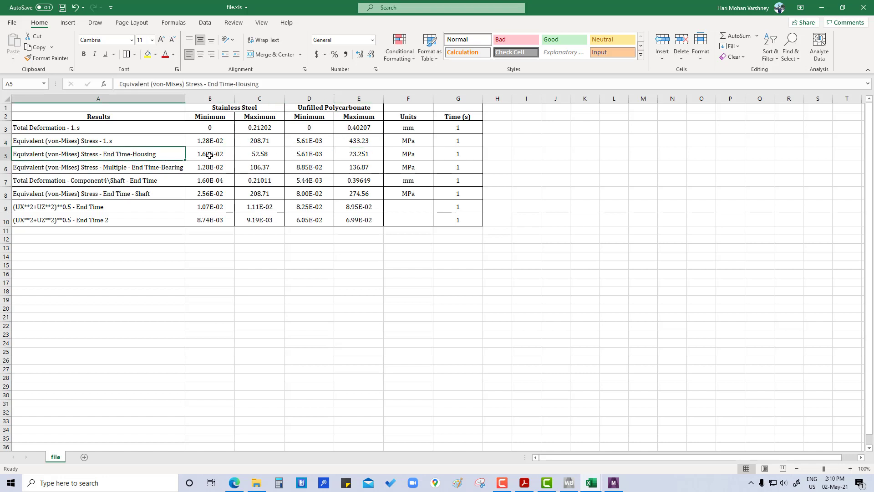
{"action": "left_click", "coordinate": [355, 157]}
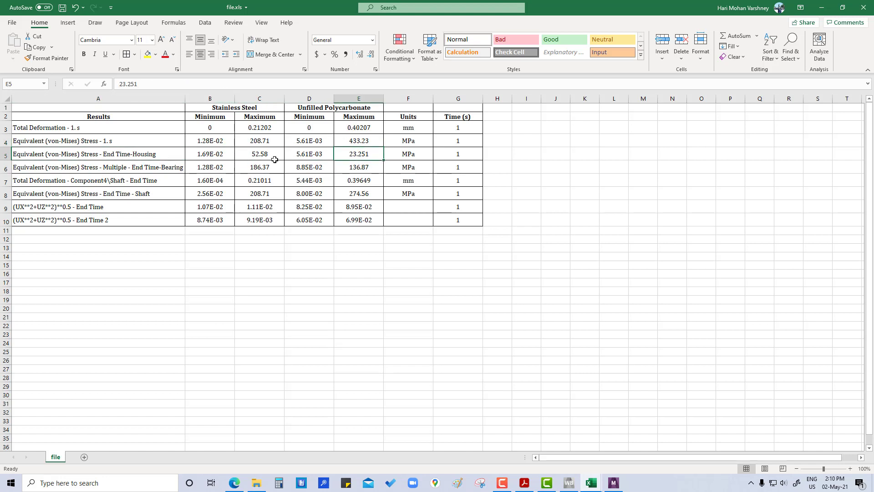
{"action": "left_click_drag", "start_coordinate": [185, 99], "coordinate": [190, 98]}
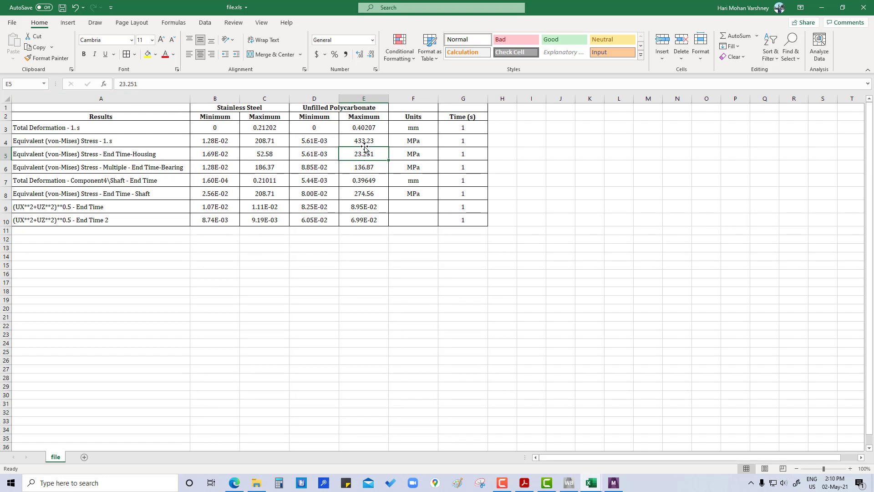
Compare the maximum deformation, stress, bearing, shaft and user-defined (UX**2+UZ**2)**0.5 results between Stainless Steel and Unfilled Polycarbonate.
{"action": "left_click", "coordinate": [366, 129]}
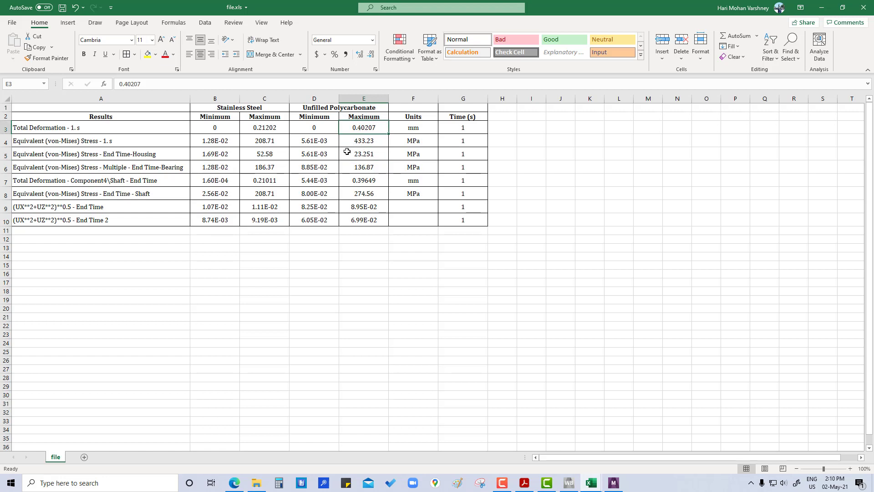
{"action": "left_click", "coordinate": [365, 142]}
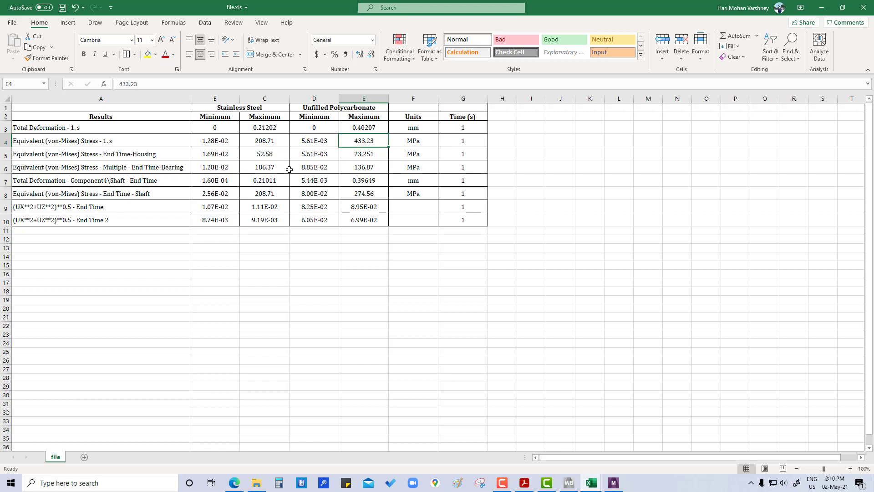
{"action": "left_click", "coordinate": [266, 168]}
{"action": "left_click", "coordinate": [366, 169]}
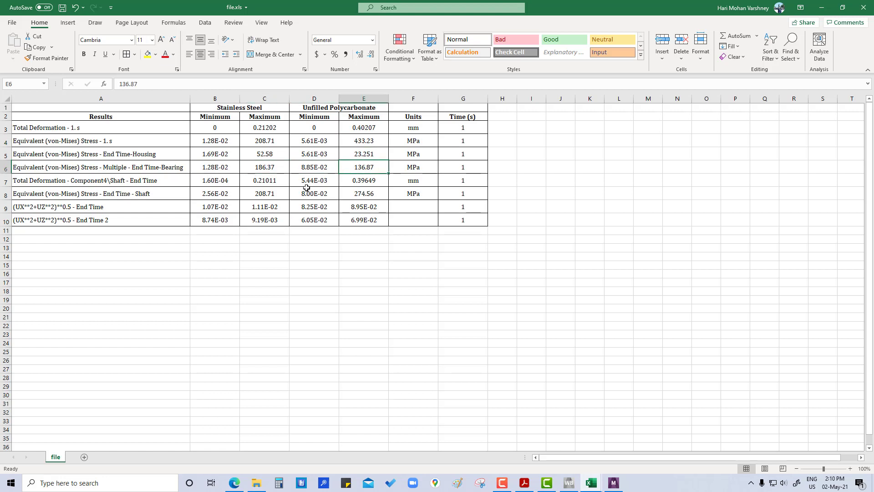
{"action": "left_click", "coordinate": [368, 181]}
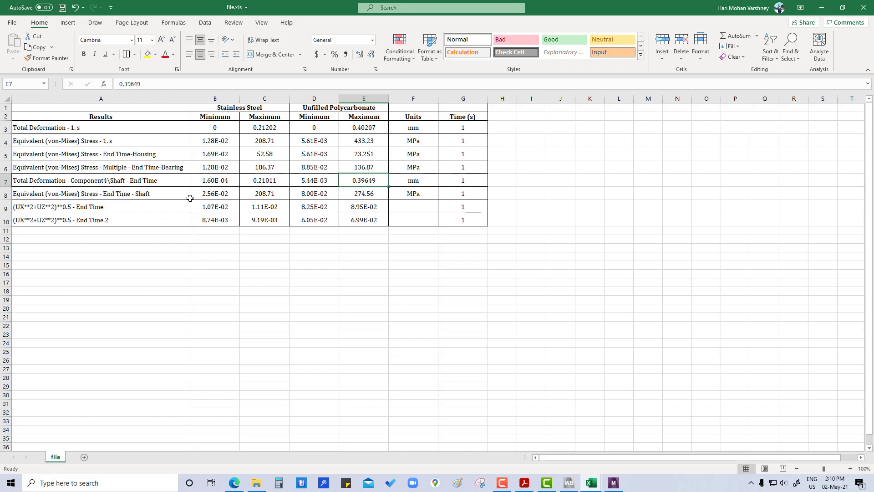
{"action": "left_click", "coordinate": [350, 196]}
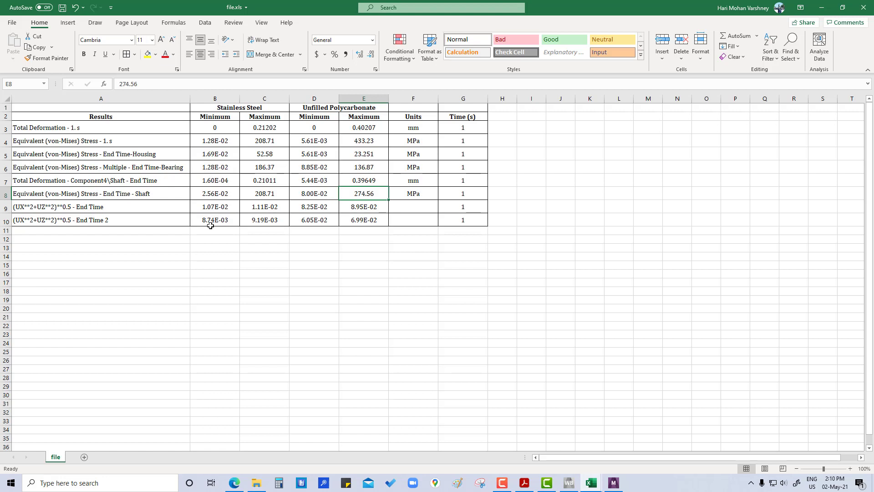
{"action": "left_click", "coordinate": [355, 211]}
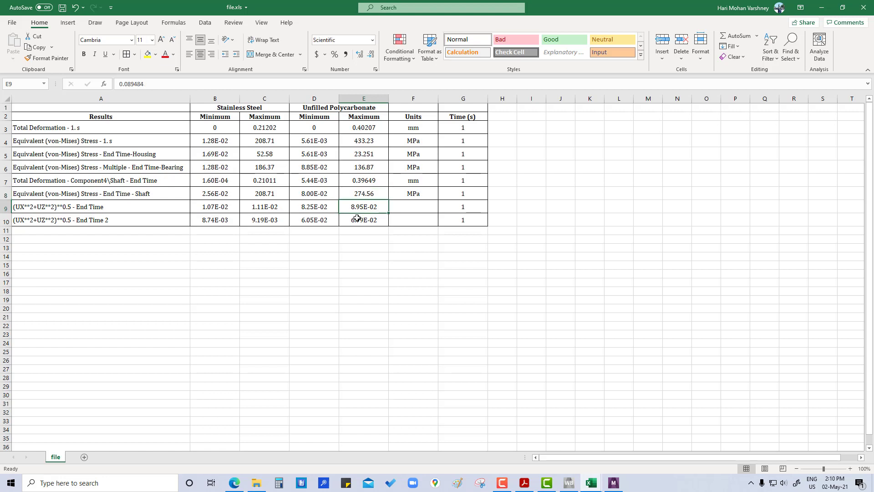
{"action": "left_click", "coordinate": [358, 221]}
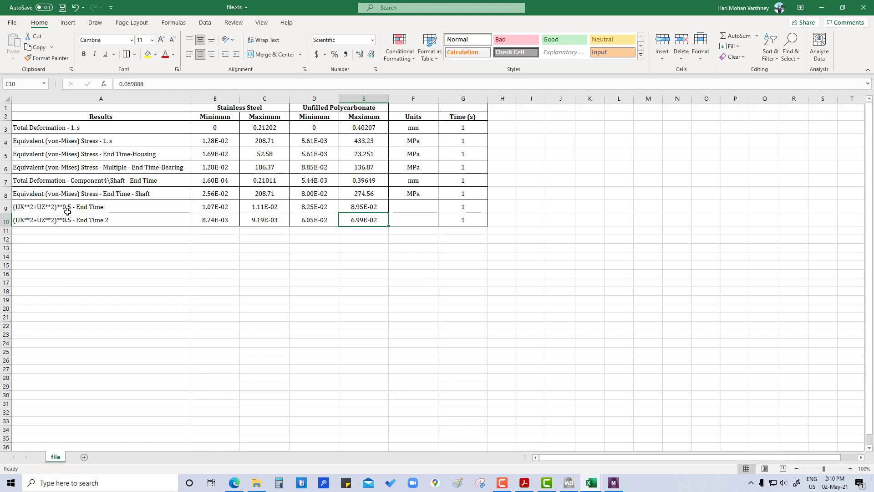
{"action": "left_click", "coordinate": [107, 210]}
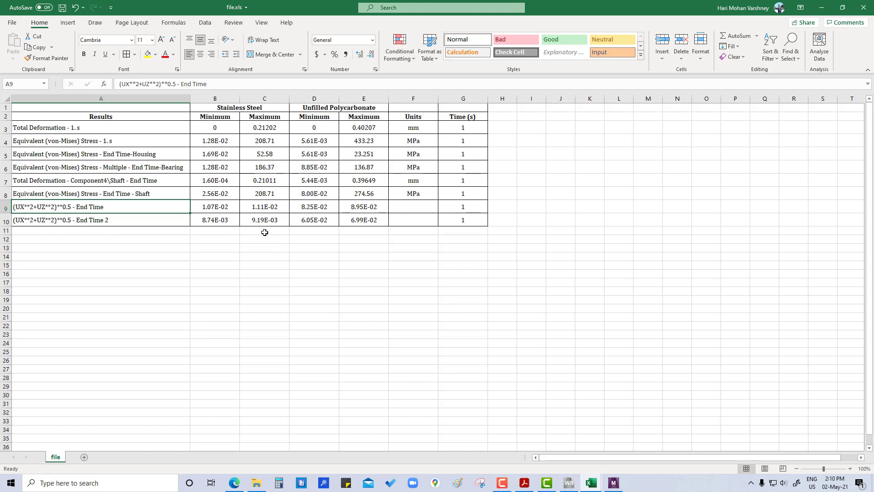
Sum the two maximum (UX**2+UZ**2)**0.5 results for Stainless Steel, C9:C10, in cell C11.
{"action": "left_click", "coordinate": [268, 230]}
{"action": "left_click_drag", "start_coordinate": [274, 207], "coordinate": [269, 220]}
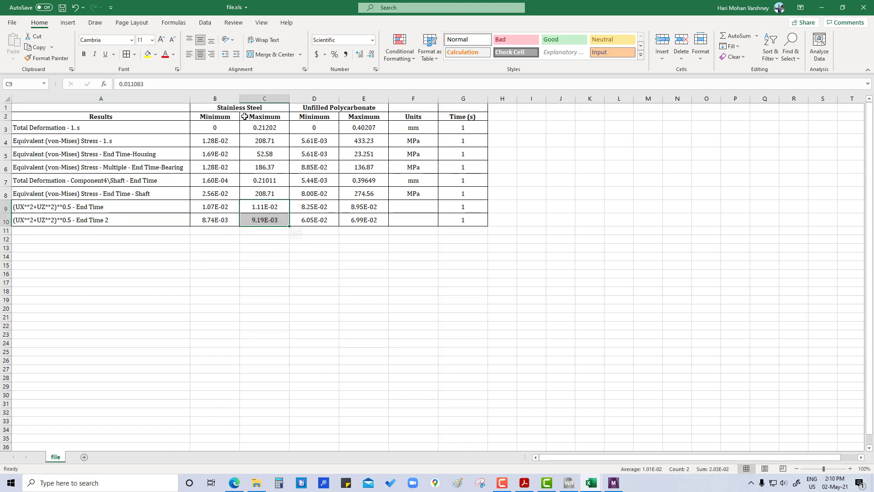
{"action": "left_click", "coordinate": [736, 36]}
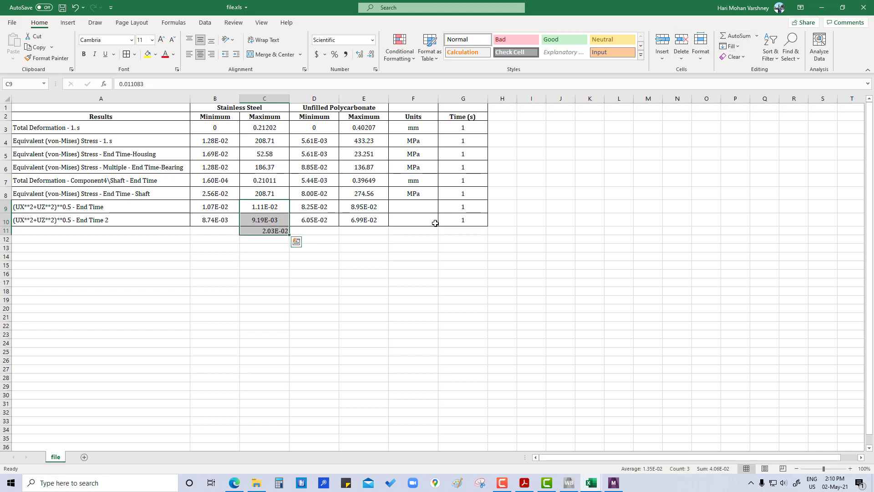
{"action": "left_click", "coordinate": [365, 265]}
{"action": "left_click", "coordinate": [275, 231]}
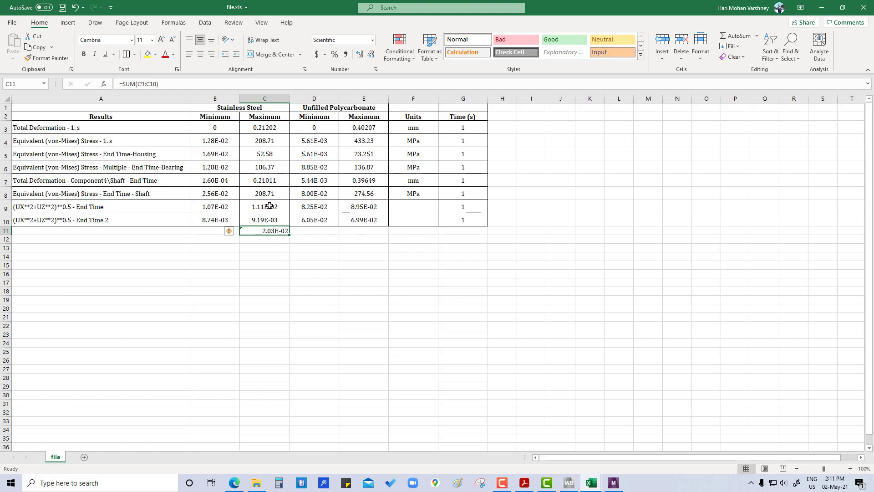
Sum the two maximum (UX**2+UZ**2)**0.5 results for Unfilled Polycarbonate, E9:E10, in cell E11.
{"action": "left_click_drag", "start_coordinate": [364, 208], "coordinate": [366, 220]}
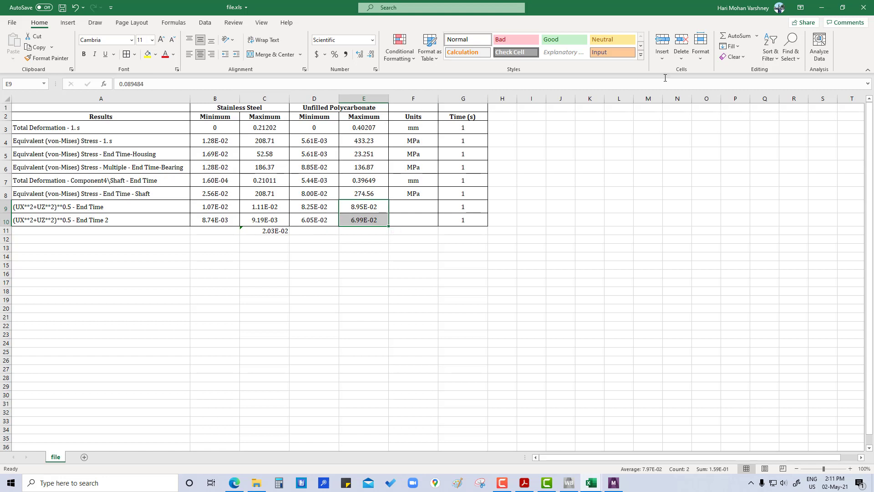
{"action": "left_click", "coordinate": [735, 35]}
{"action": "left_click", "coordinate": [497, 266]}
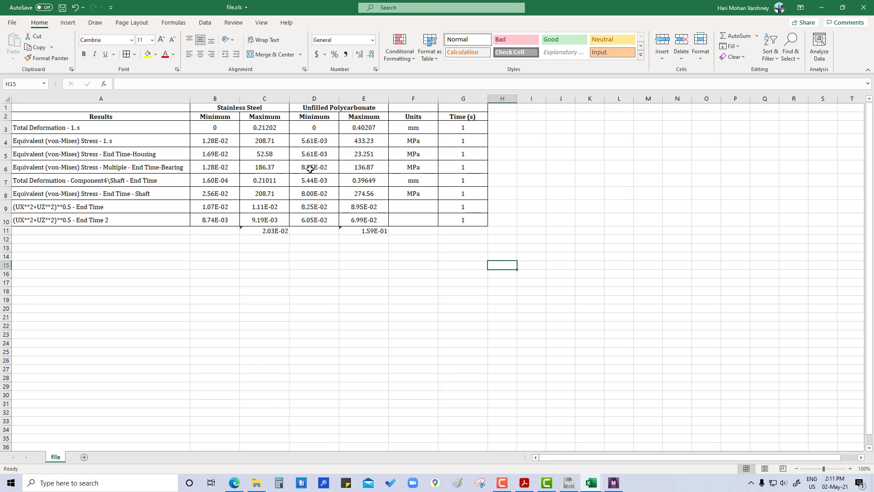
Review the Stainless Steel heading and switch to the Shaft_Bearings_WS08_Start project schematic in Workbench.
{"action": "left_click_drag", "start_coordinate": [267, 111], "coordinate": [216, 114]}
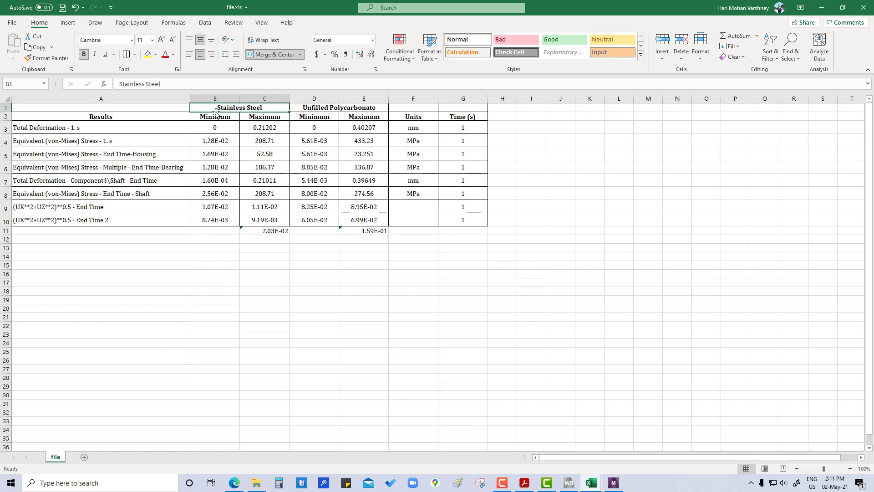
{"action": "left_click", "coordinate": [568, 484]}
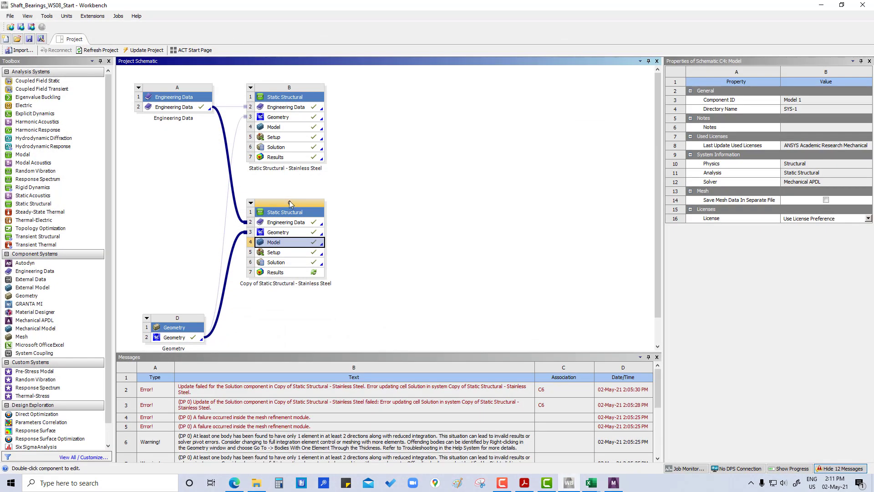